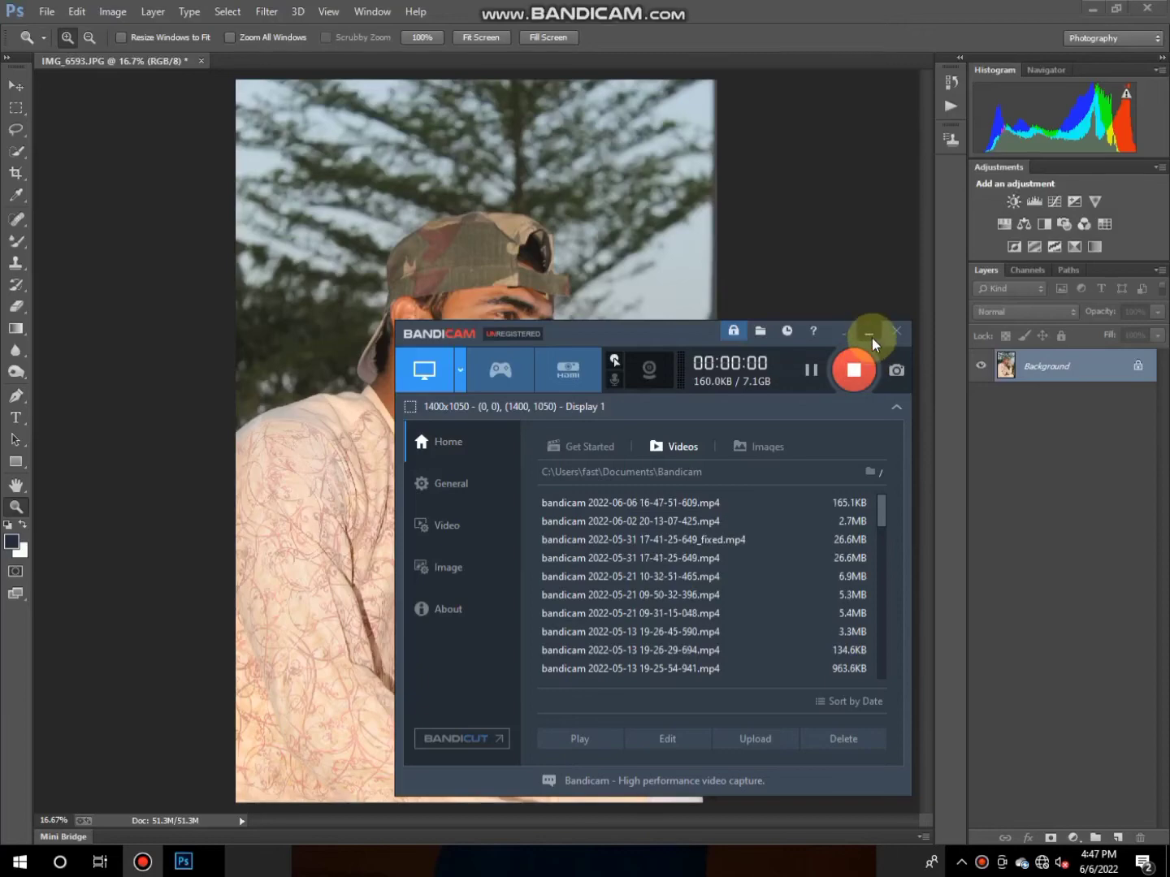
# Step: Unlock the Background as Layer 0 and duplicate it as Layer 0 copy
pyautogui.click(868, 333)
pyautogui.click(1140, 367)
pyautogui.moveTo(1121, 366); pyautogui.dragTo(1117, 836)
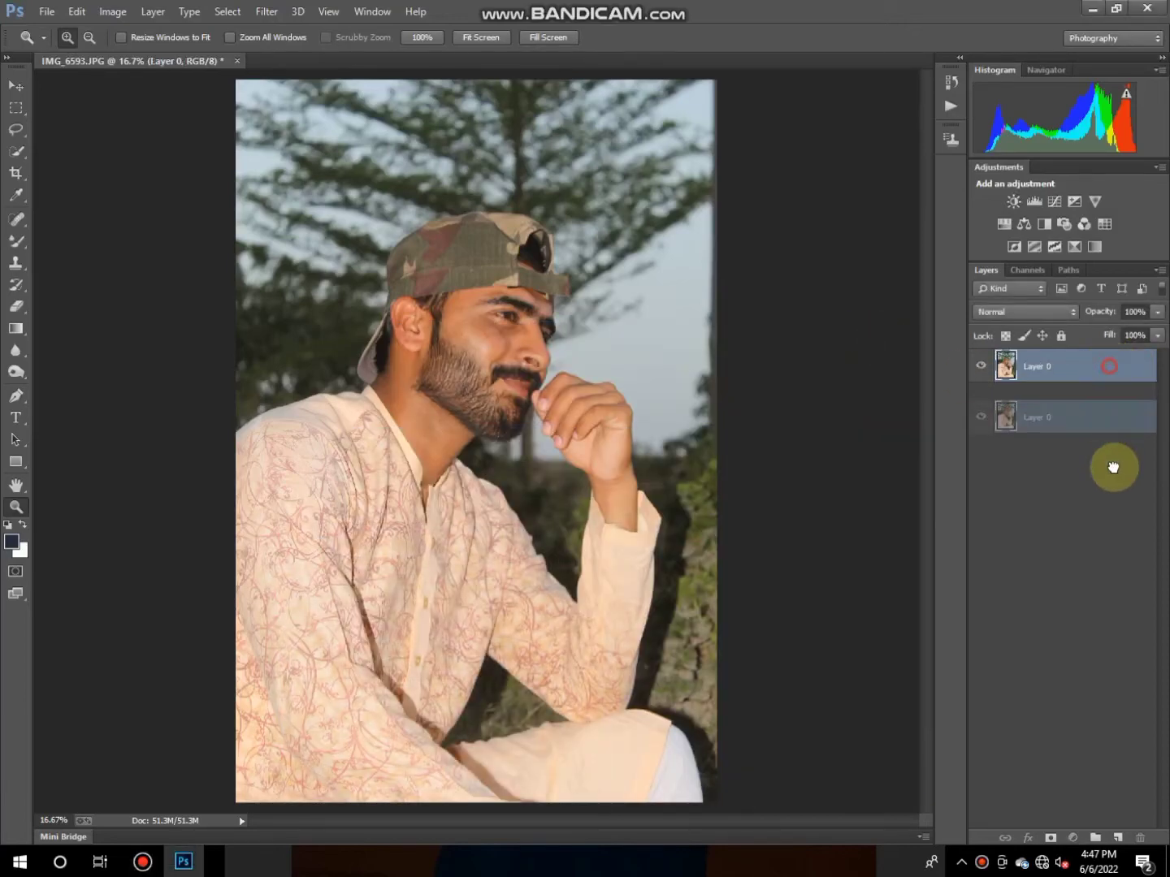
# Step: Zoom in on the cap and face, and open the Camera Raw filter on the copy
pyautogui.click(476, 264)
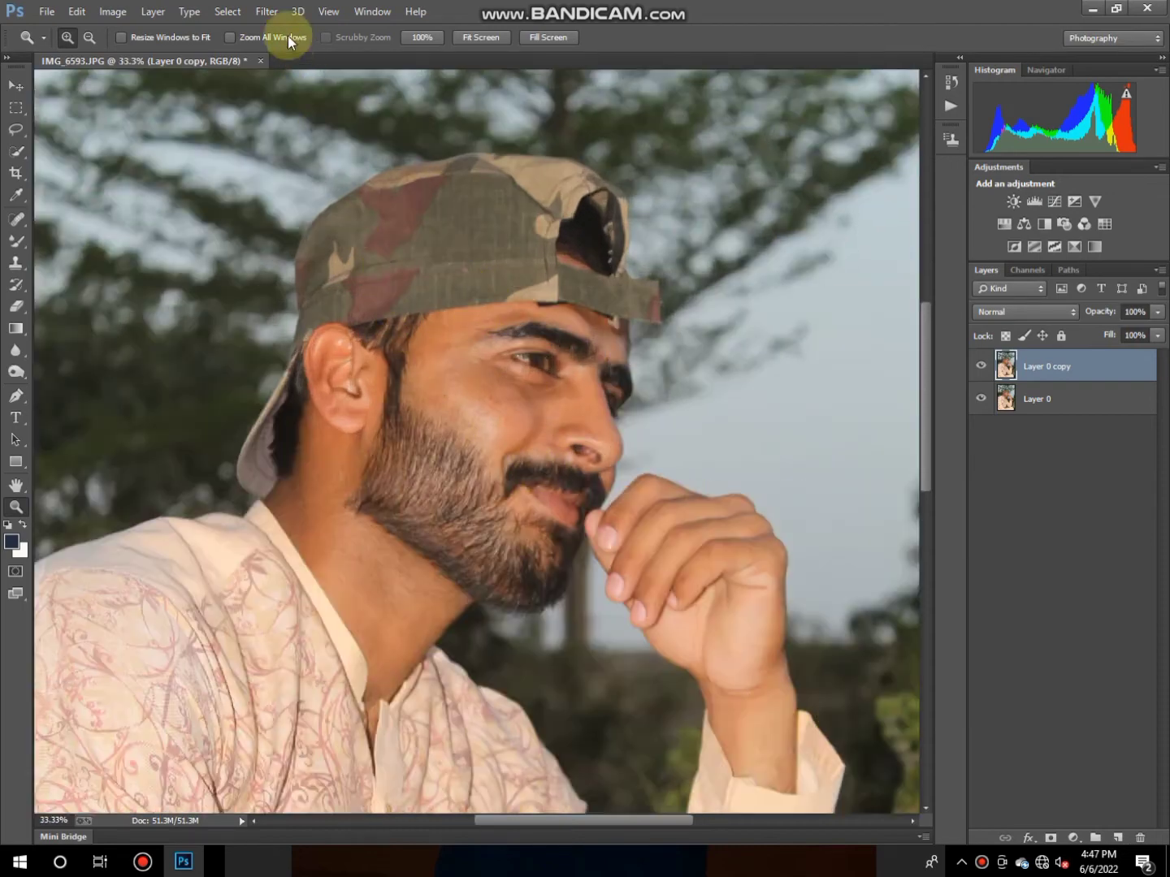
pyautogui.click(266, 12)
pyautogui.click(299, 108)
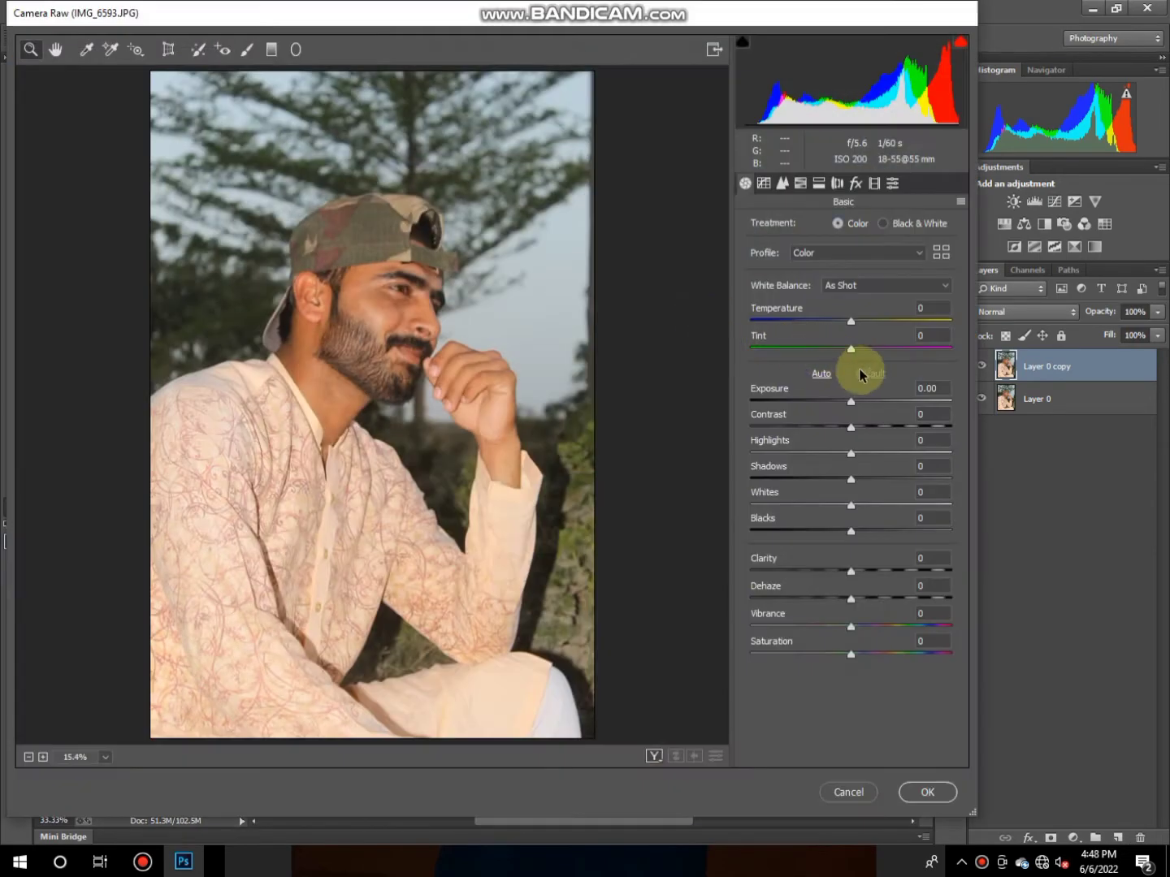
# Step: In the Basic panel, lift Shadows to +16, Whites to +17, Blacks to +19 and Exposure to +0.15
pyautogui.moveTo(865, 486); pyautogui.dragTo(868, 532)
pyautogui.click(867, 507)
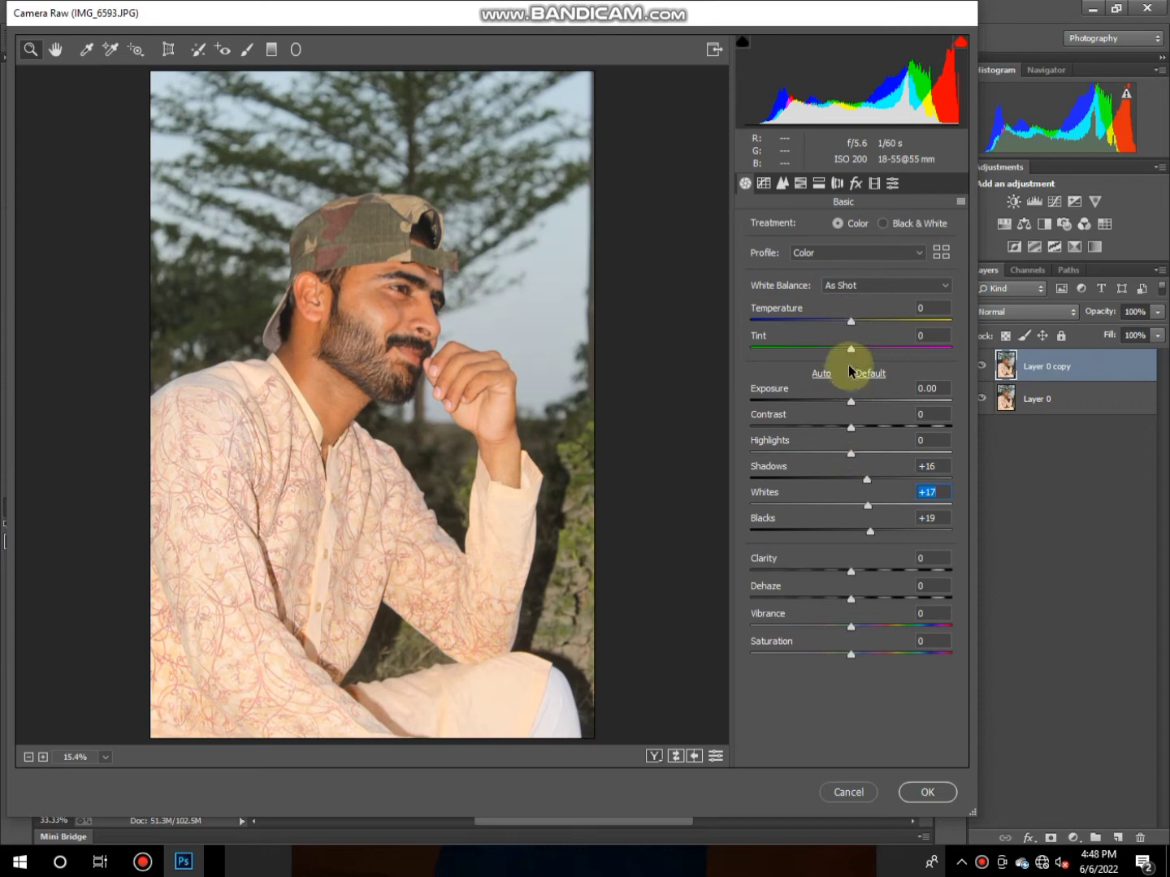
pyautogui.moveTo(850, 406); pyautogui.dragTo(851, 408)
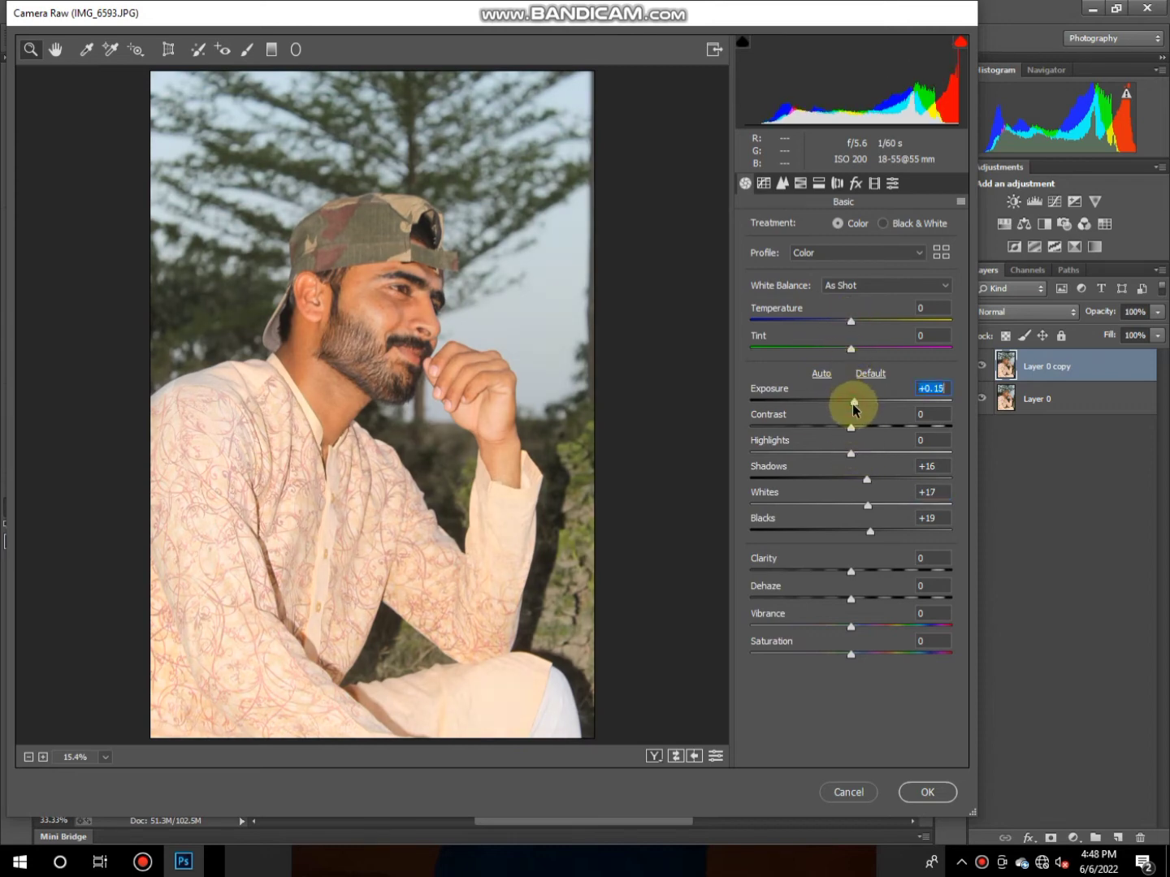
# Step: Boost HSL luminance for Oranges, Greens, Aquas and Purples to about +17–+23
pyautogui.click(801, 183)
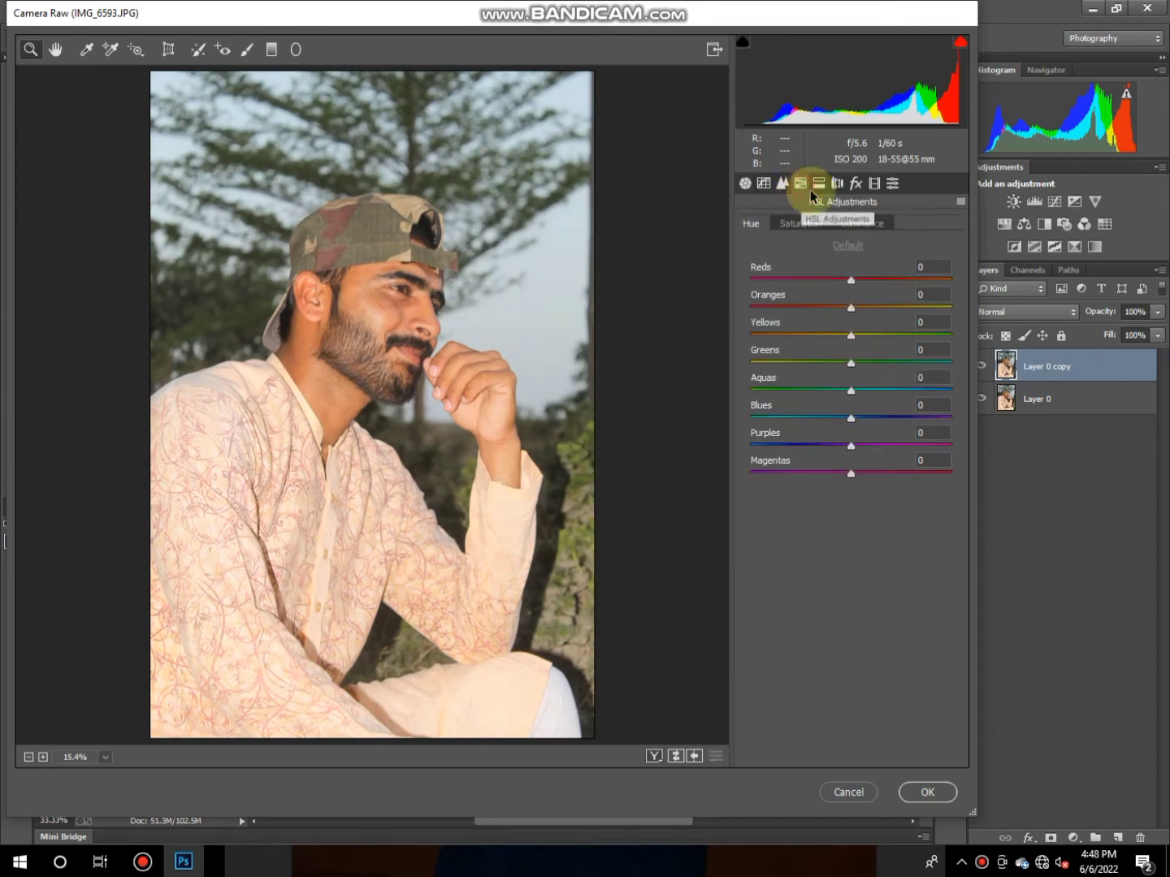
pyautogui.click(801, 222)
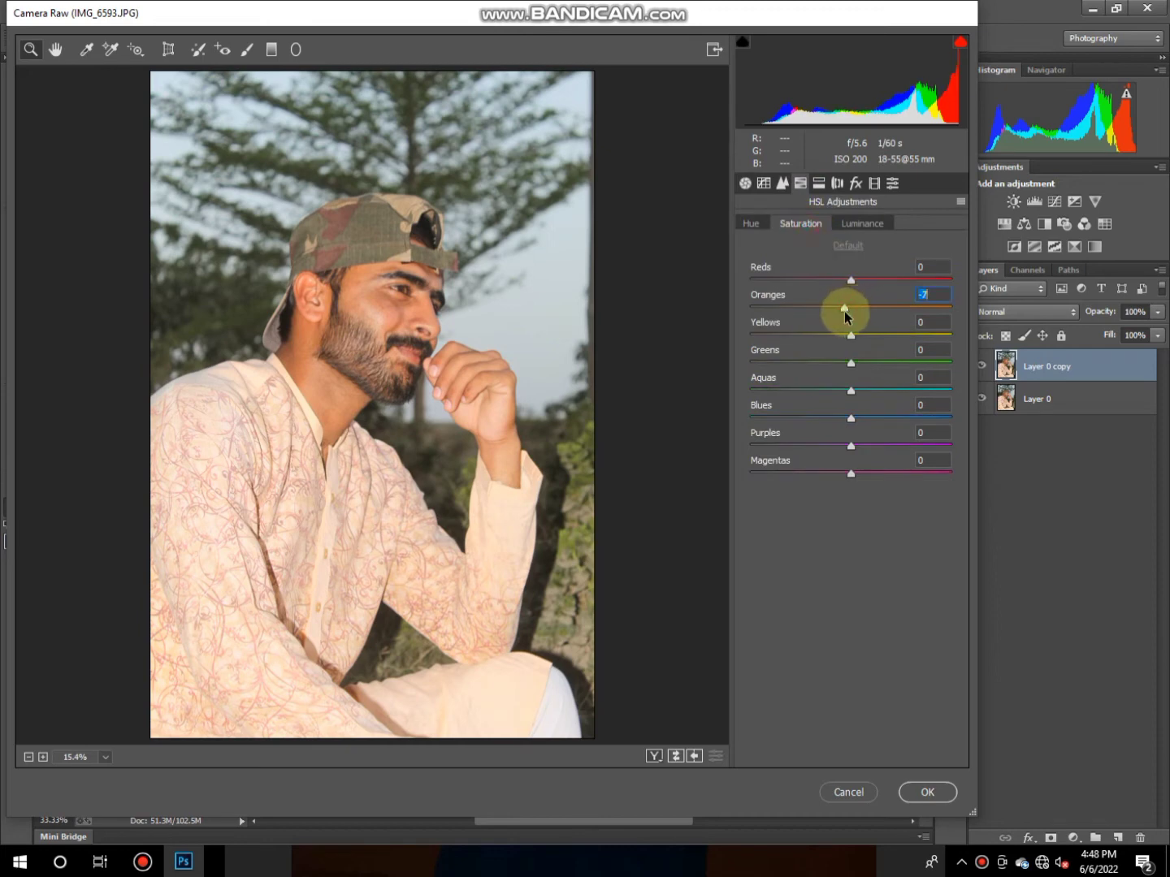
pyautogui.click(862, 224)
pyautogui.moveTo(851, 308); pyautogui.dragTo(865, 311)
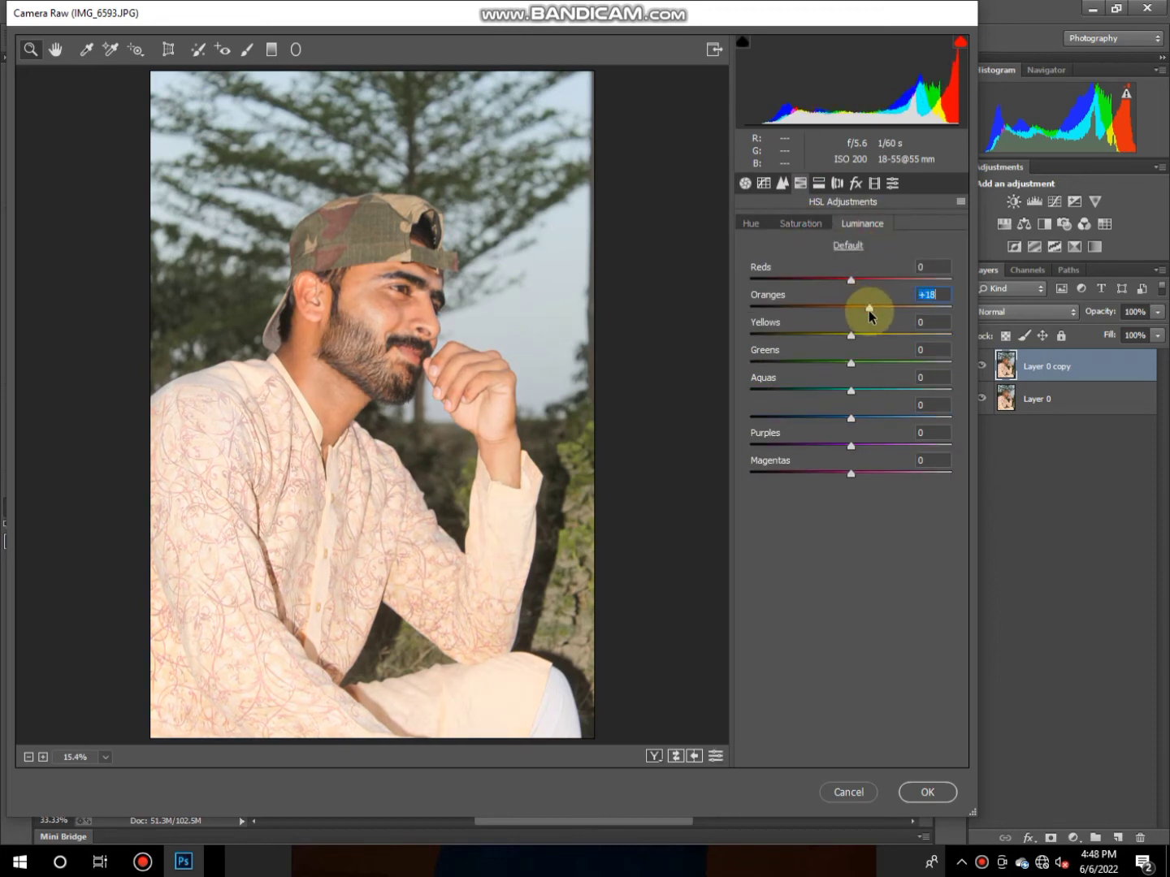
pyautogui.moveTo(850, 363)
pyautogui.mouseDown()
pyautogui.moveTo(874, 363)
pyautogui.moveTo(870, 391)
pyautogui.mouseUp()
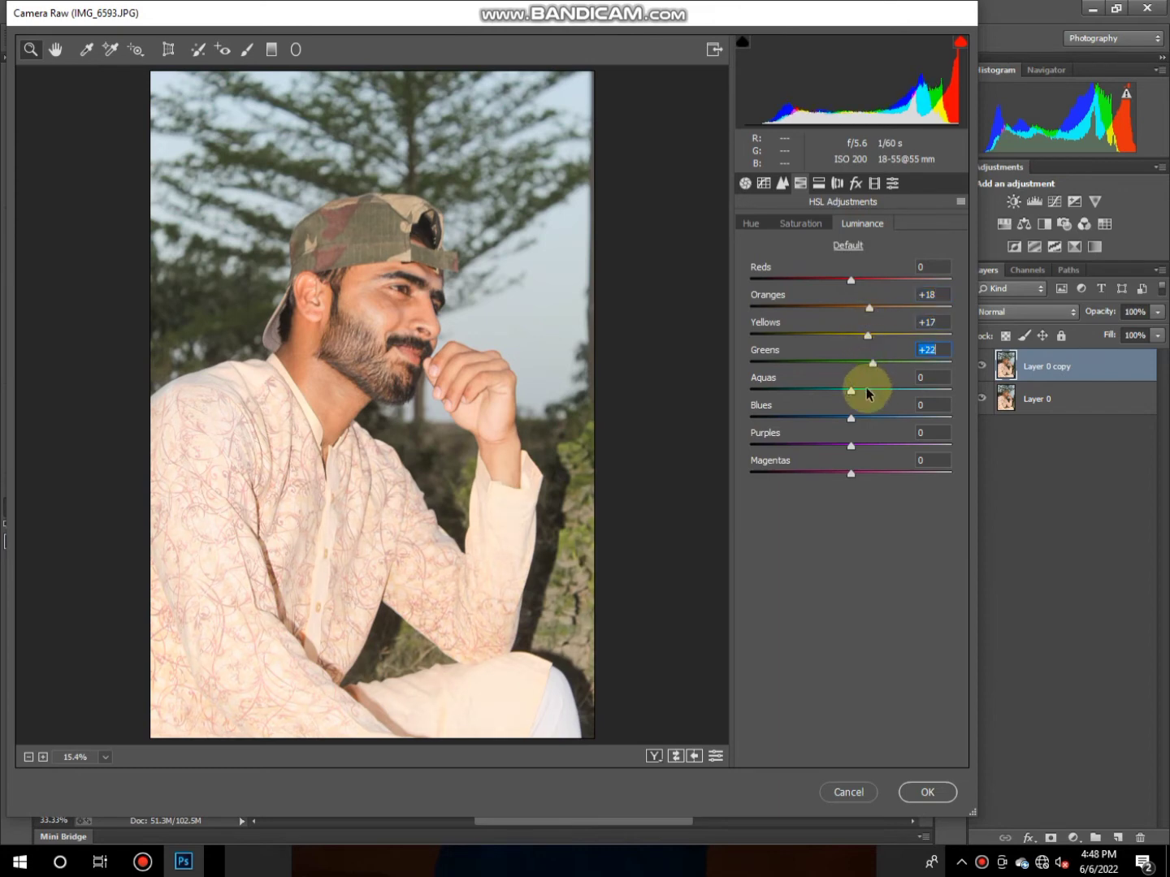
pyautogui.click(874, 446)
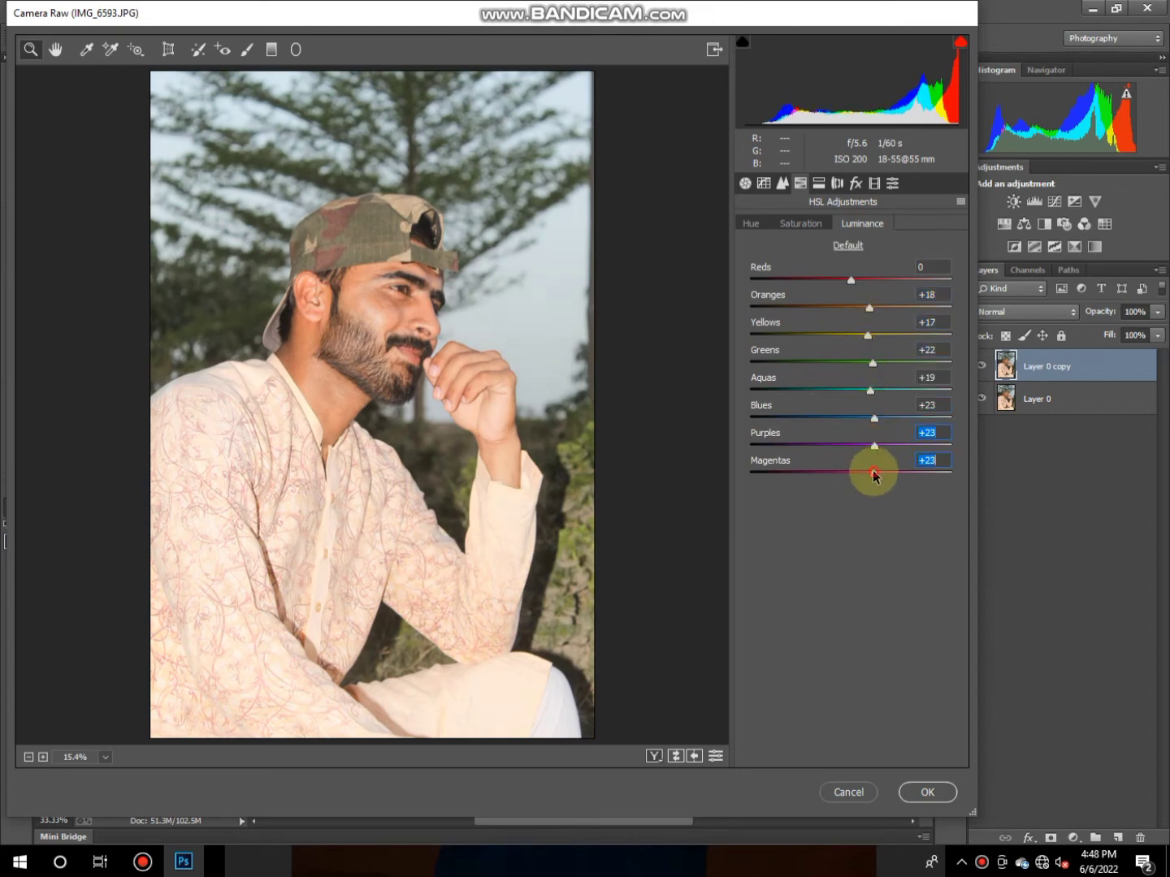
# Step: Set saturation to Greens +100, Aquas +100, Blues +81, and nudge Reds to +8
pyautogui.click(803, 224)
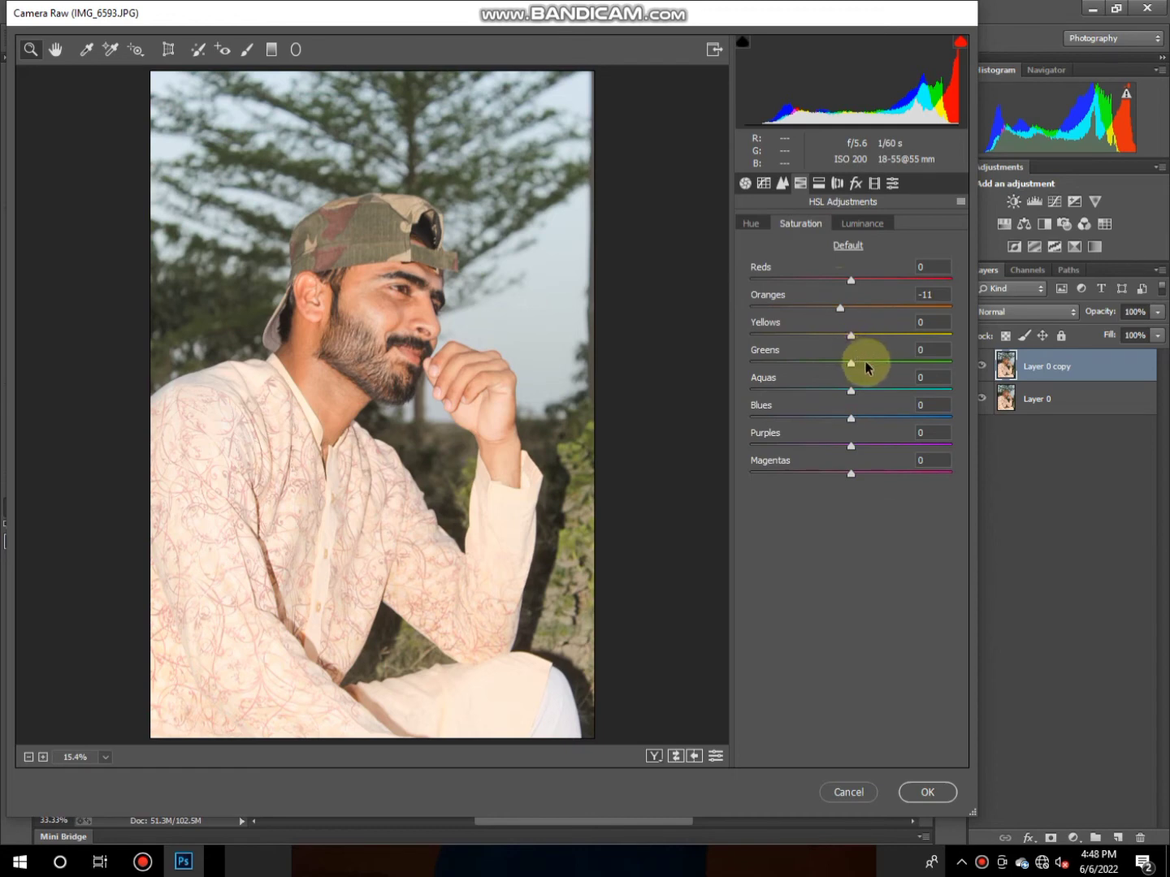
pyautogui.moveTo(866, 363); pyautogui.dragTo(963, 366)
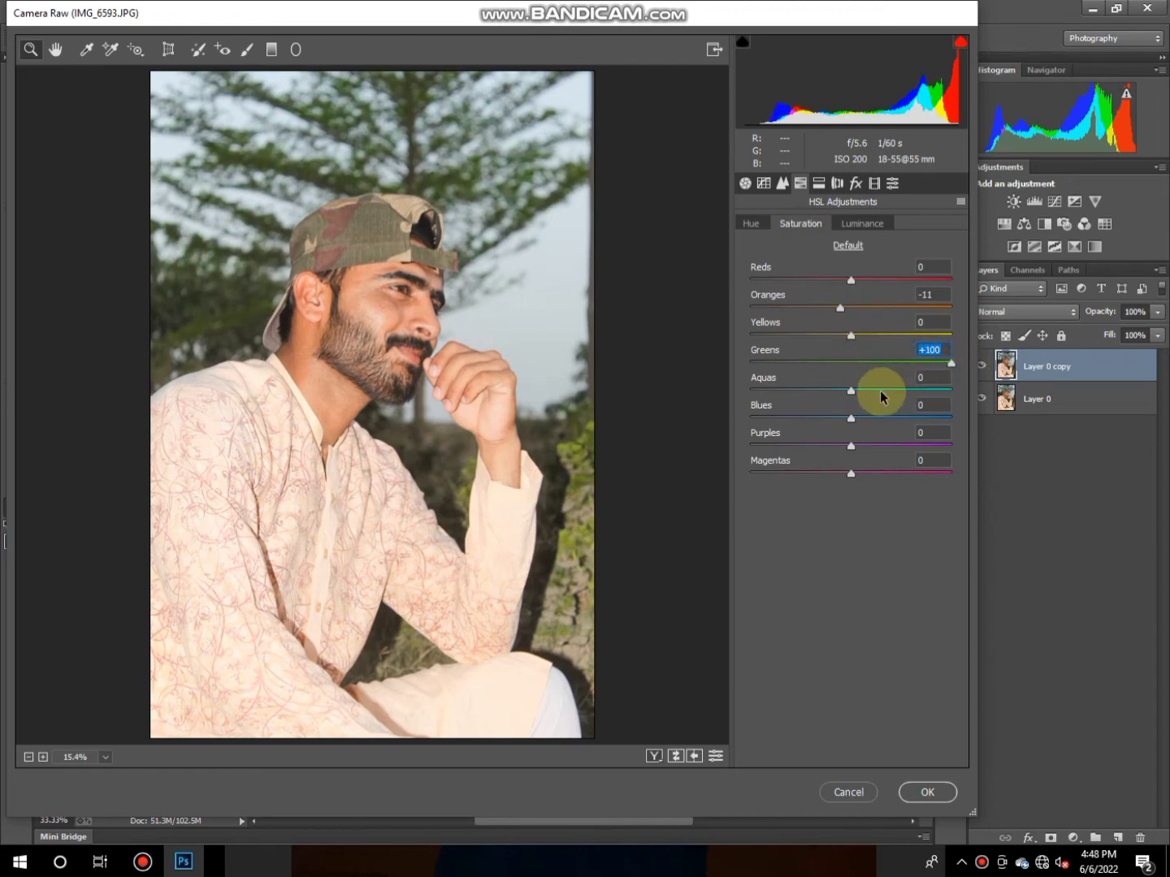
pyautogui.moveTo(875, 394); pyautogui.dragTo(961, 391)
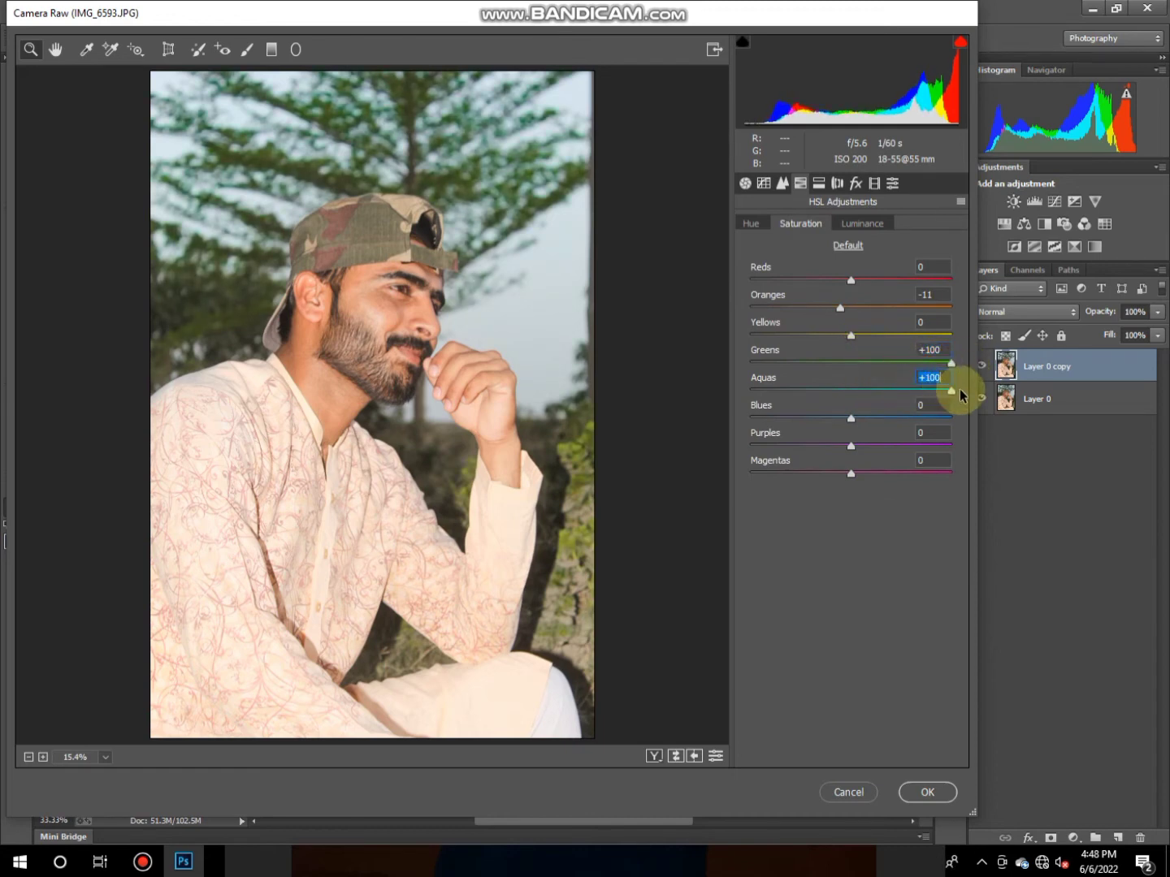
pyautogui.click(874, 418)
pyautogui.moveTo(874, 419); pyautogui.dragTo(932, 420)
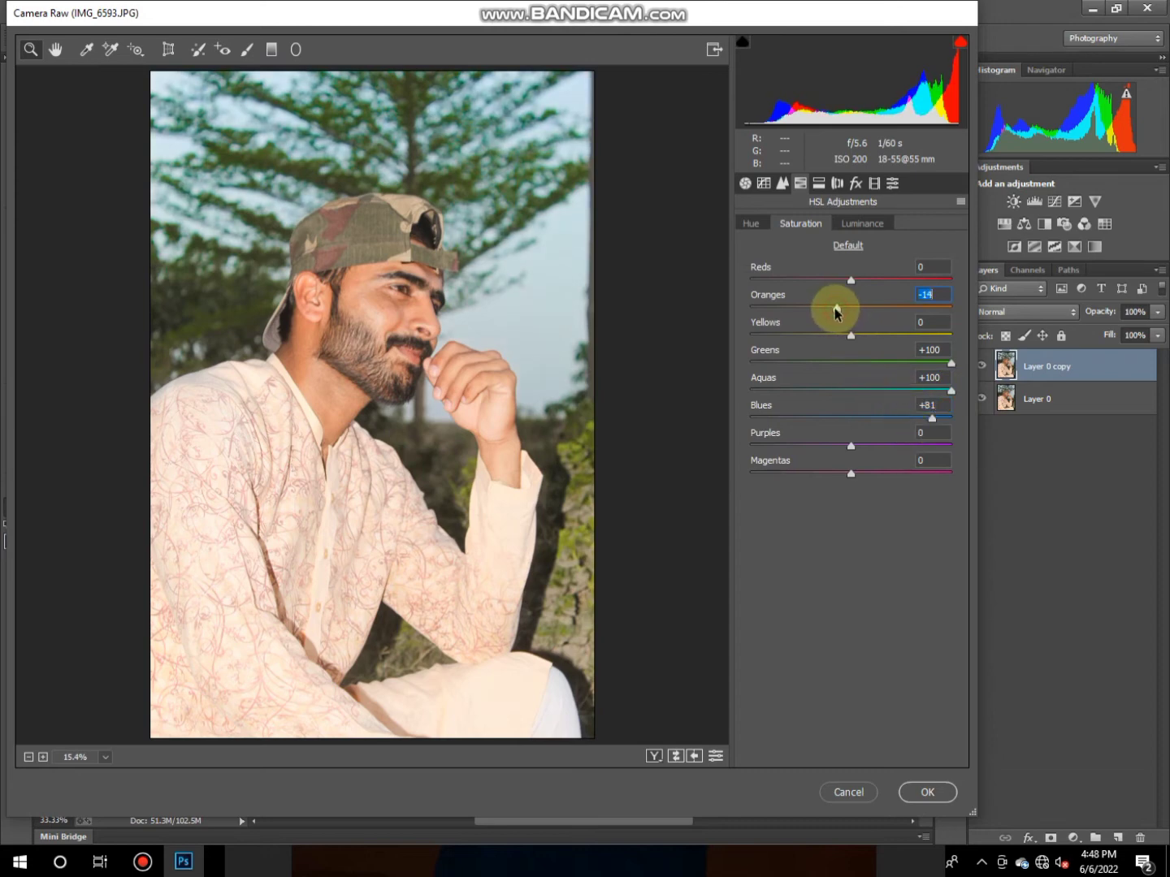
pyautogui.click(854, 276)
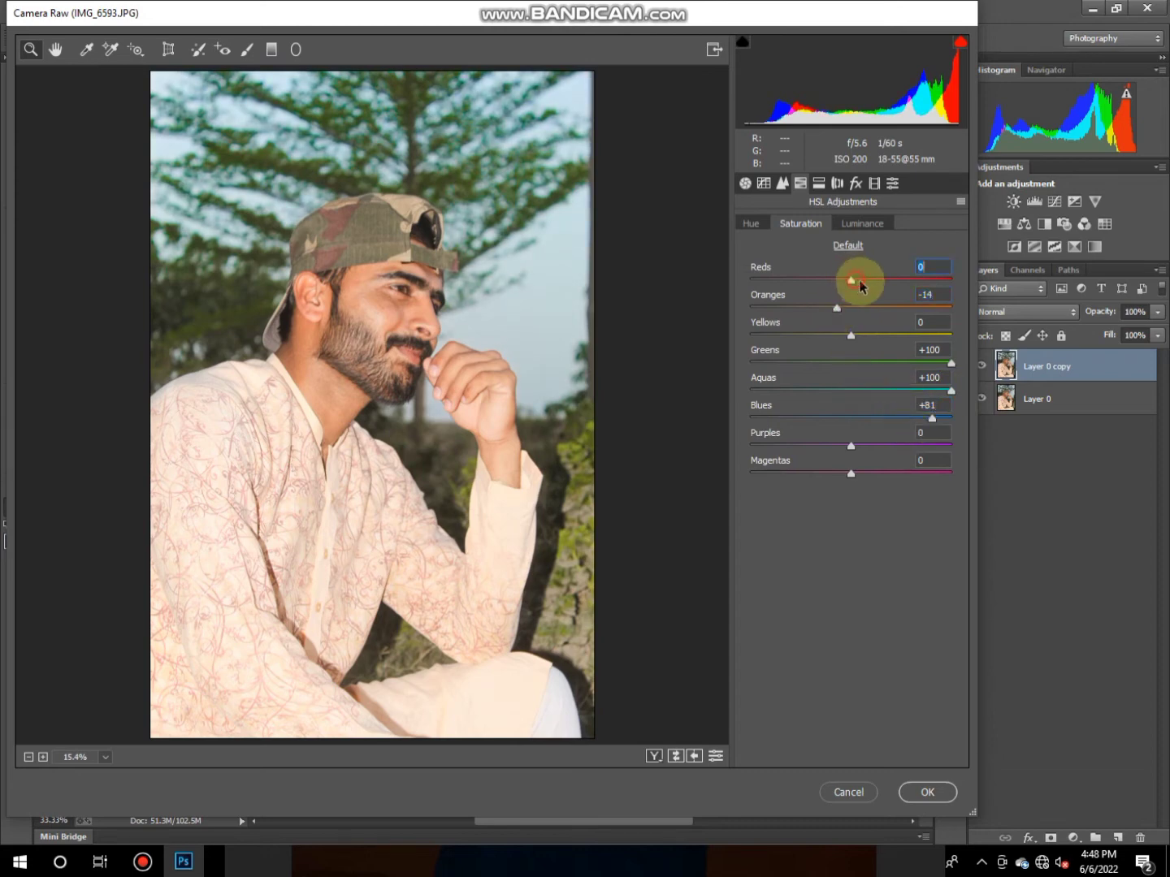
pyautogui.click(875, 183)
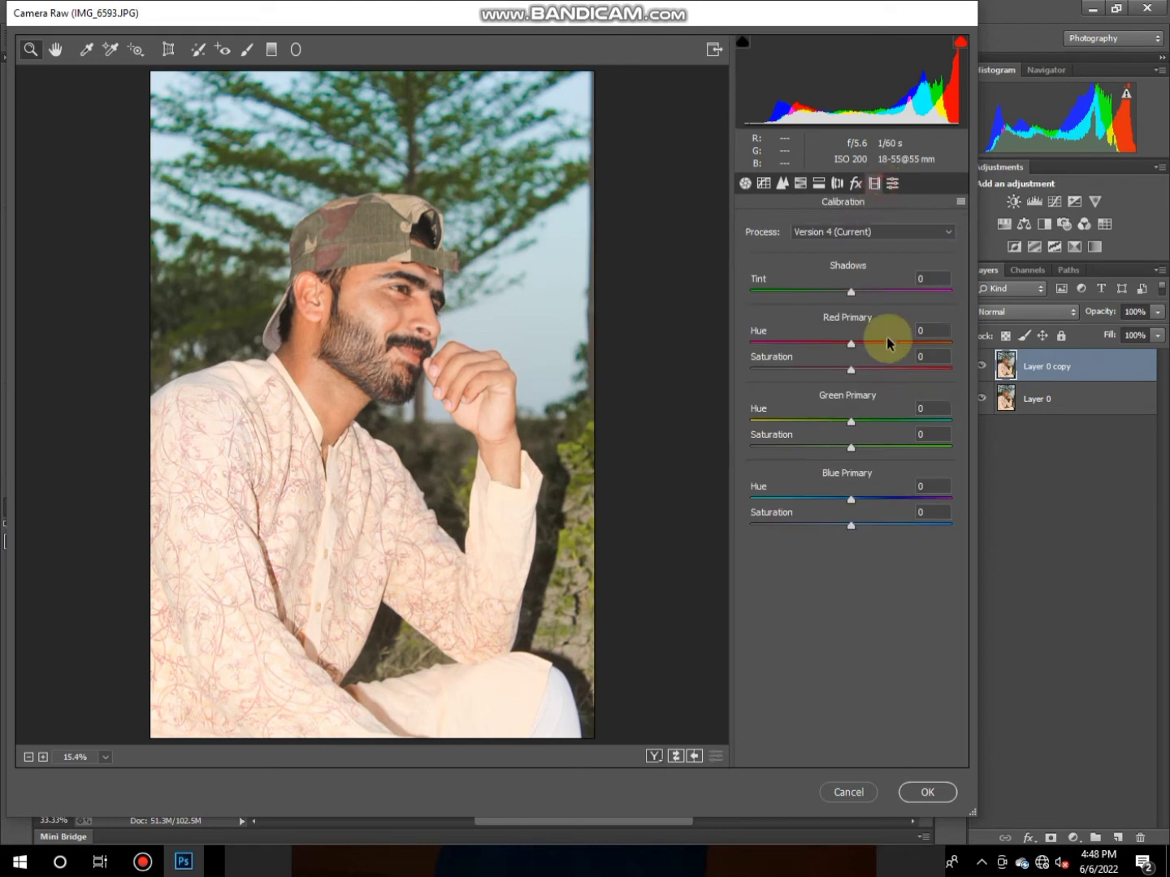
# Step: Raise Green Primary saturation to +33 and shift Blue Primary hue to +23
pyautogui.click(883, 447)
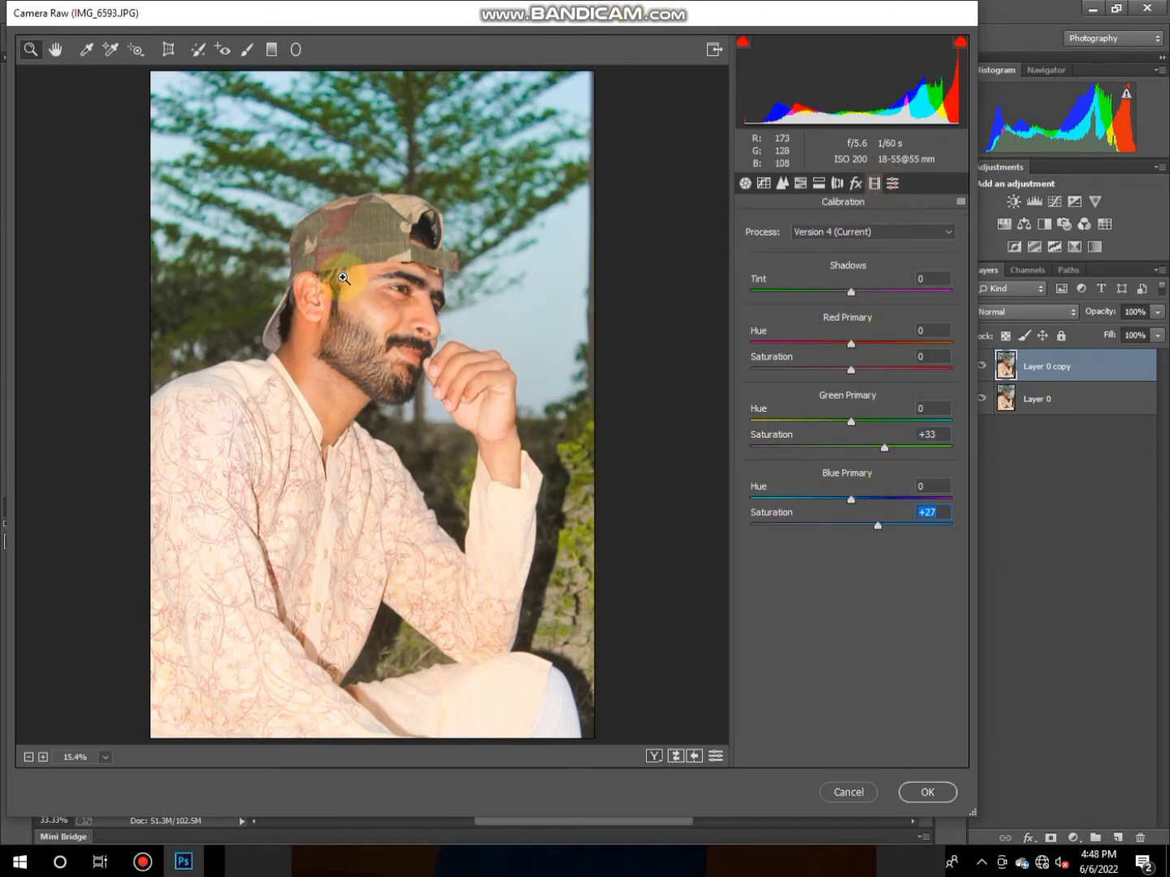
pyautogui.click(368, 265)
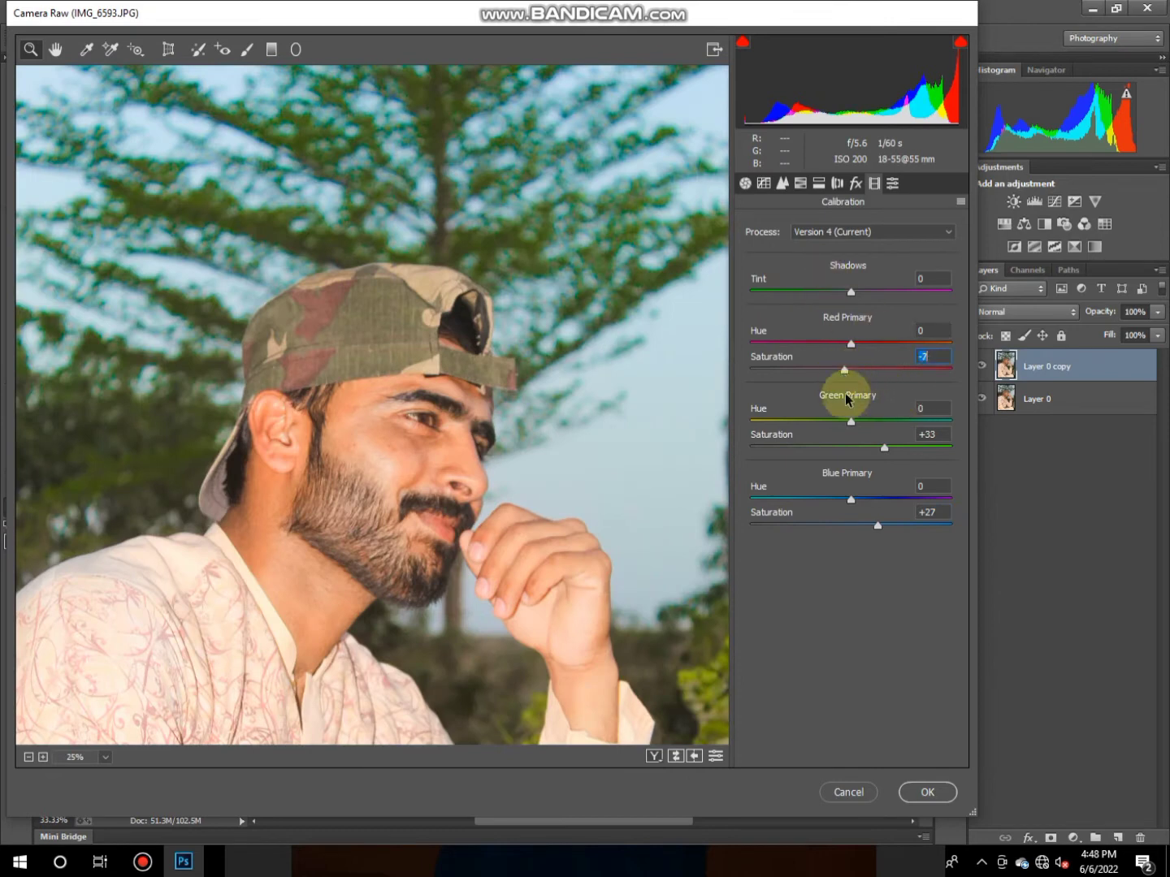
pyautogui.moveTo(836, 500); pyautogui.dragTo(827, 501)
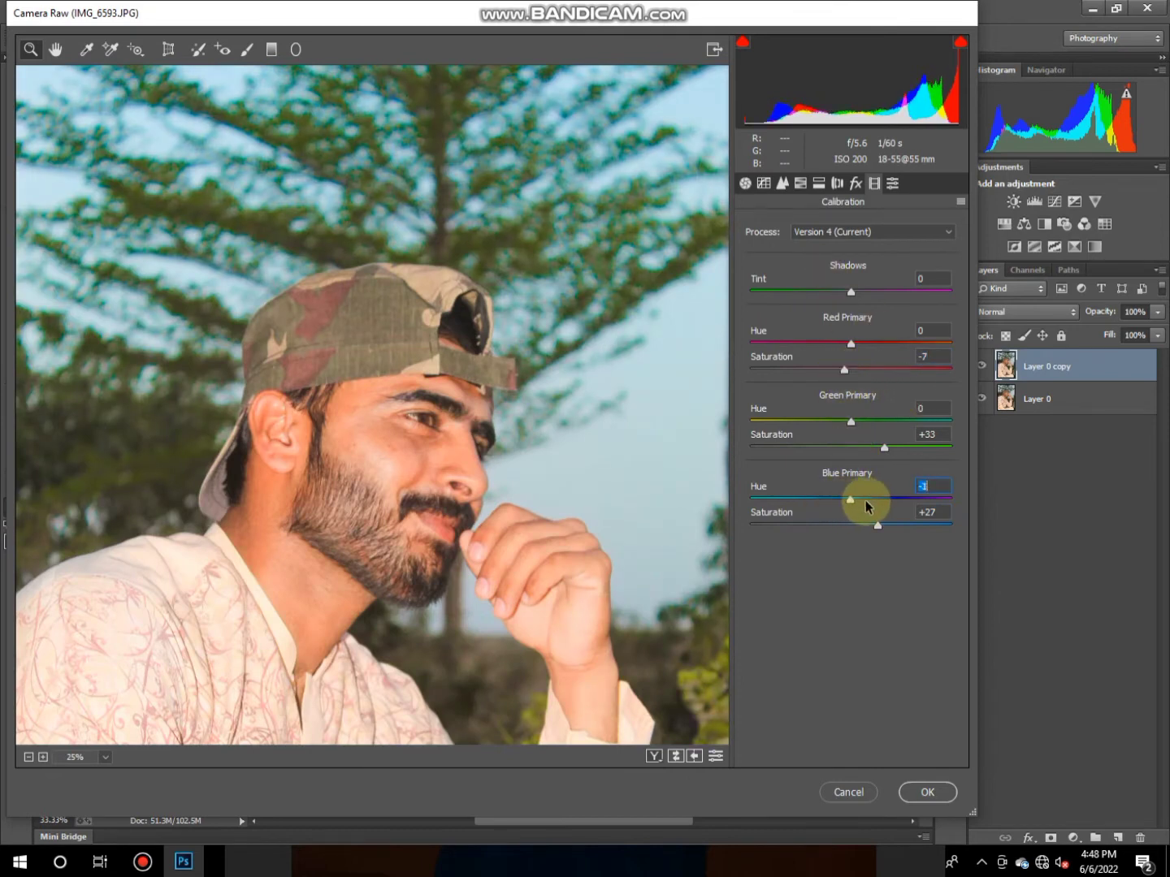
pyautogui.rightClick(418, 429)
pyautogui.click(458, 541)
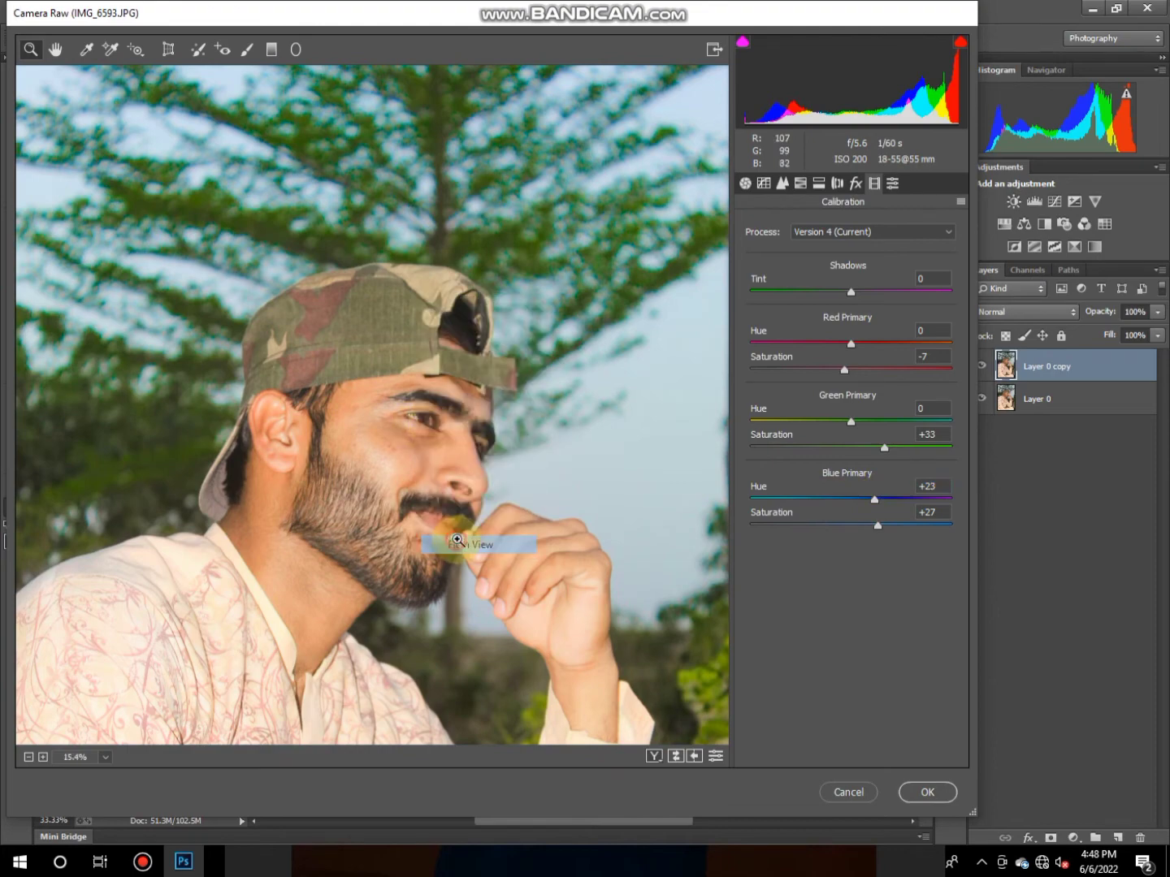
pyautogui.click(409, 280)
pyautogui.click(423, 341)
pyautogui.scroll(-3, 418, 353)
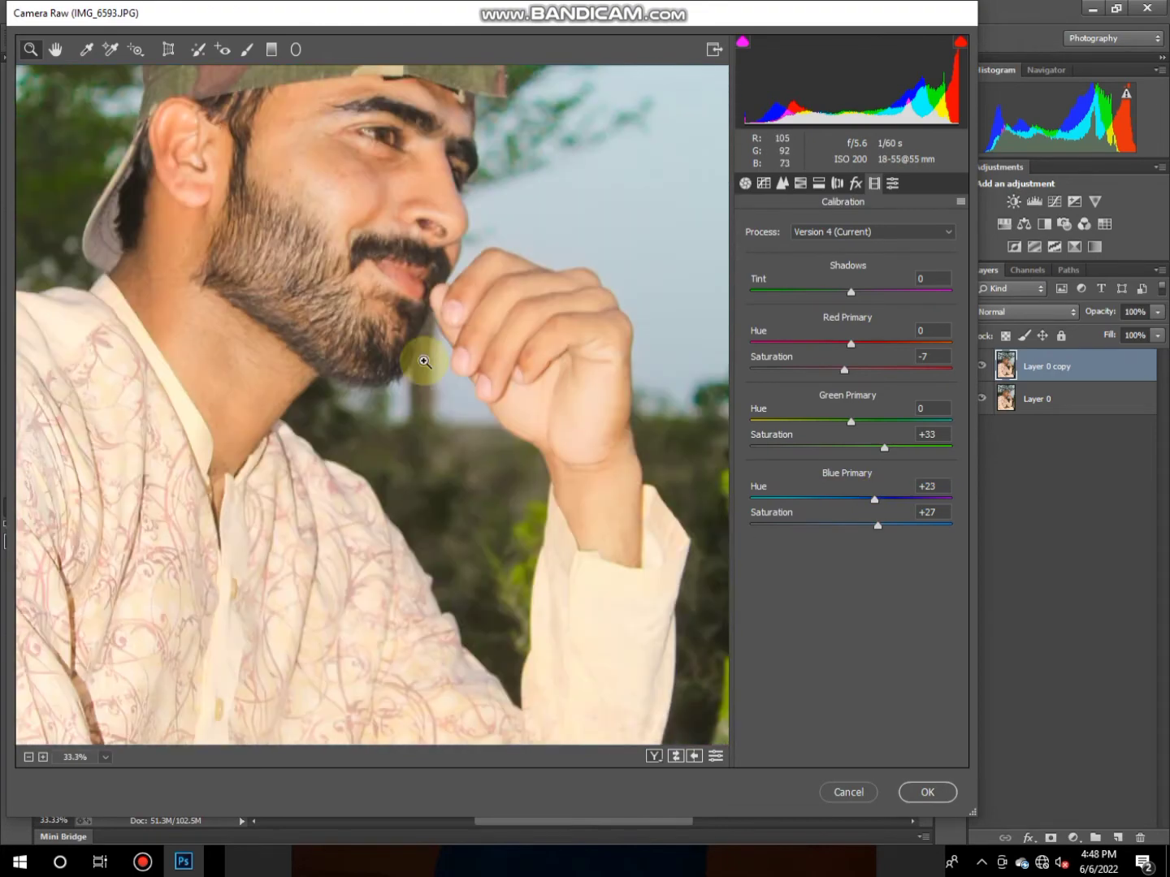
pyautogui.scroll(2, 424, 361)
pyautogui.scroll(2, 439, 369)
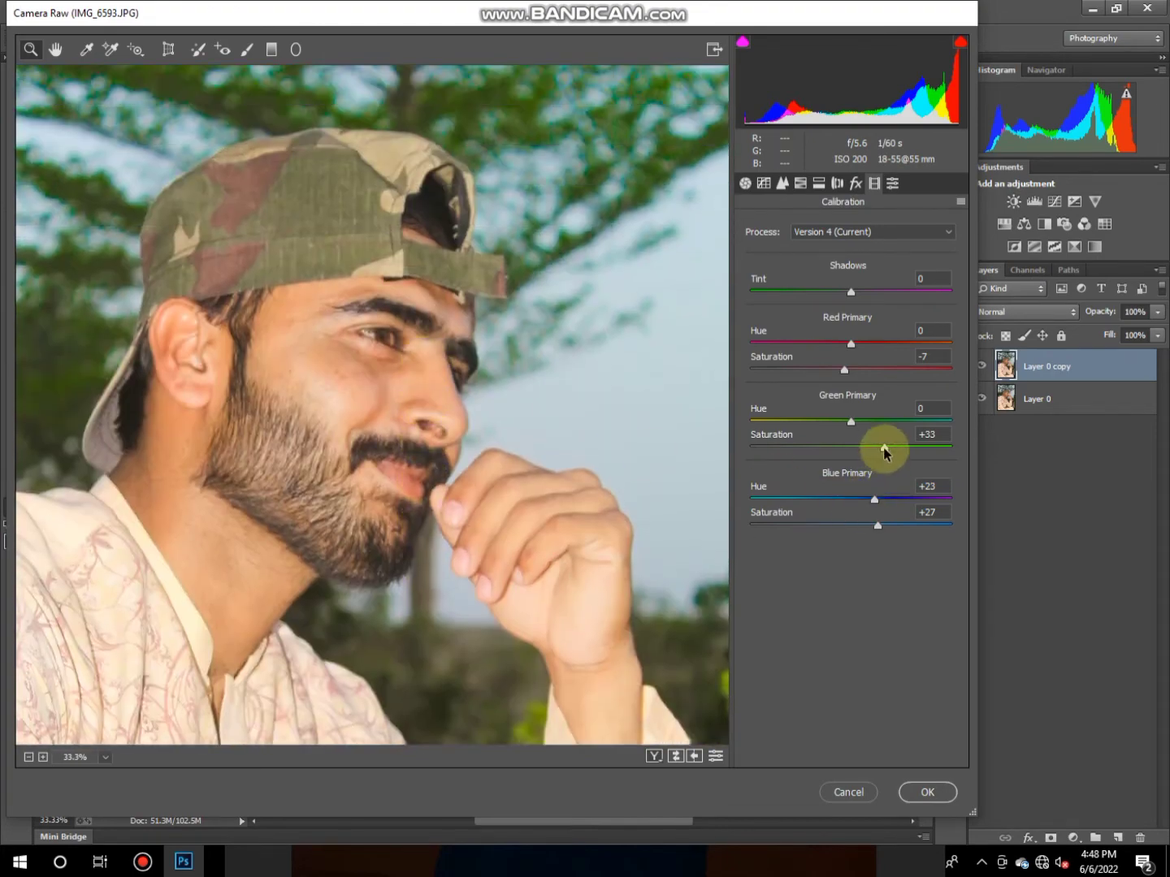
# Step: Fine-tune Green Primary saturation to +32, Blue Primary saturation to +44 and Red Primary saturation to −11
pyautogui.moveTo(880, 444); pyautogui.dragTo(880, 444)
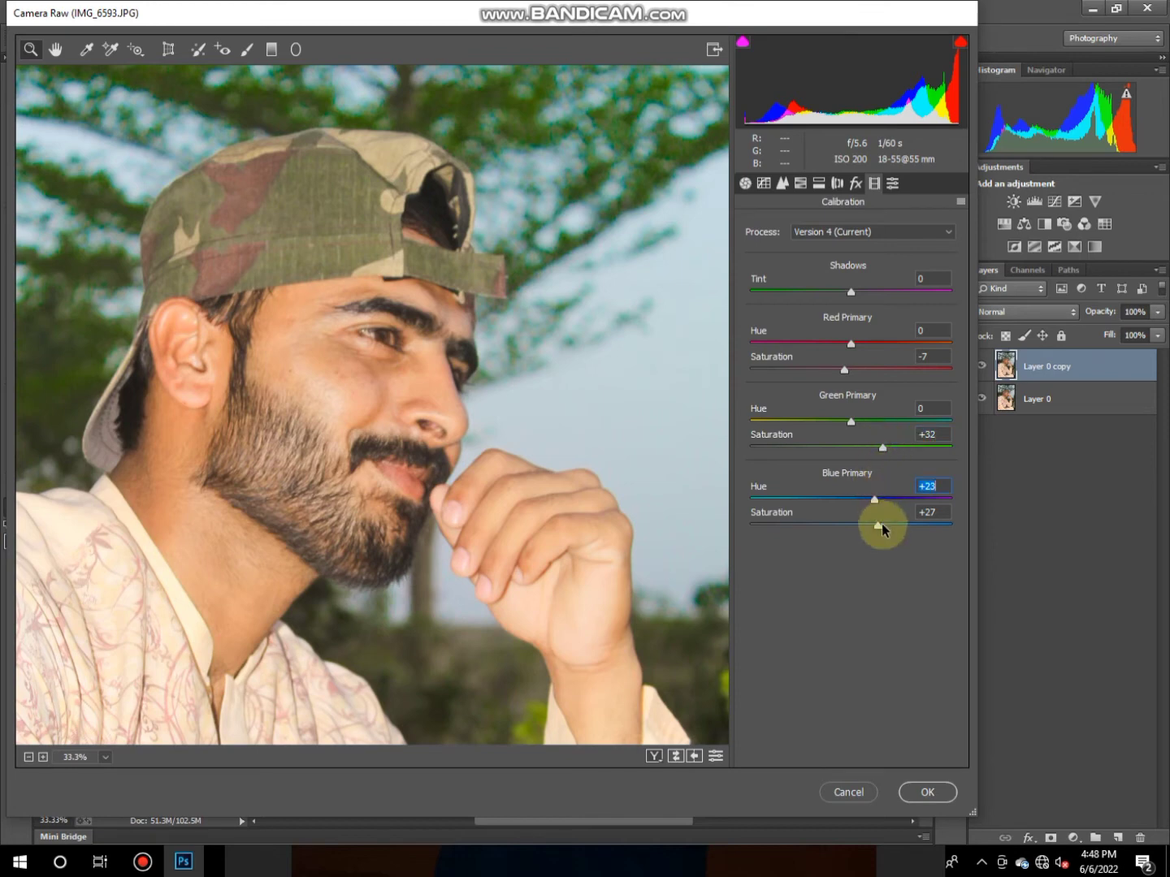
pyautogui.moveTo(910, 527); pyautogui.dragTo(896, 526)
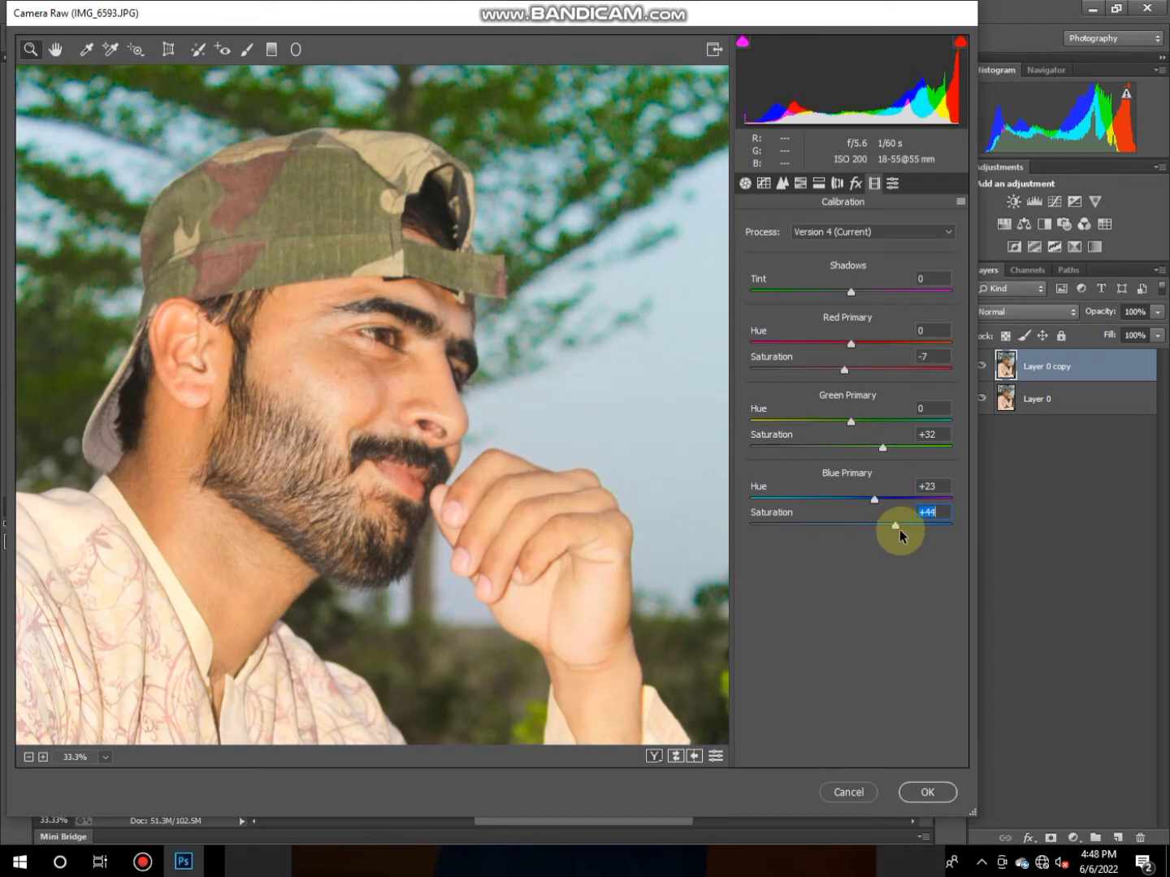
pyautogui.moveTo(843, 372); pyautogui.dragTo(840, 371)
pyautogui.rightClick(594, 384)
pyautogui.click(641, 495)
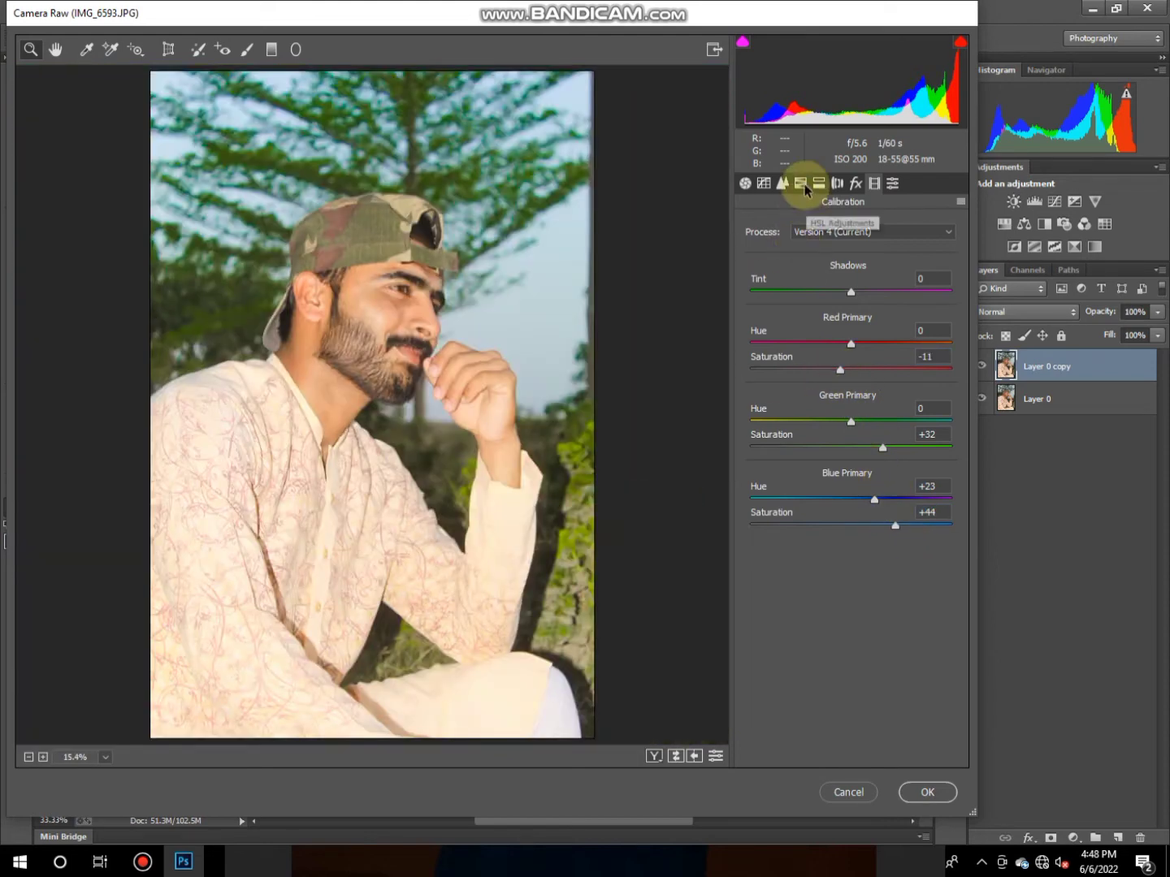
# Step: Review the HSL luminance values and apply the Camera Raw grade to Layer 0 copy
pyautogui.click(804, 189)
pyautogui.click(859, 221)
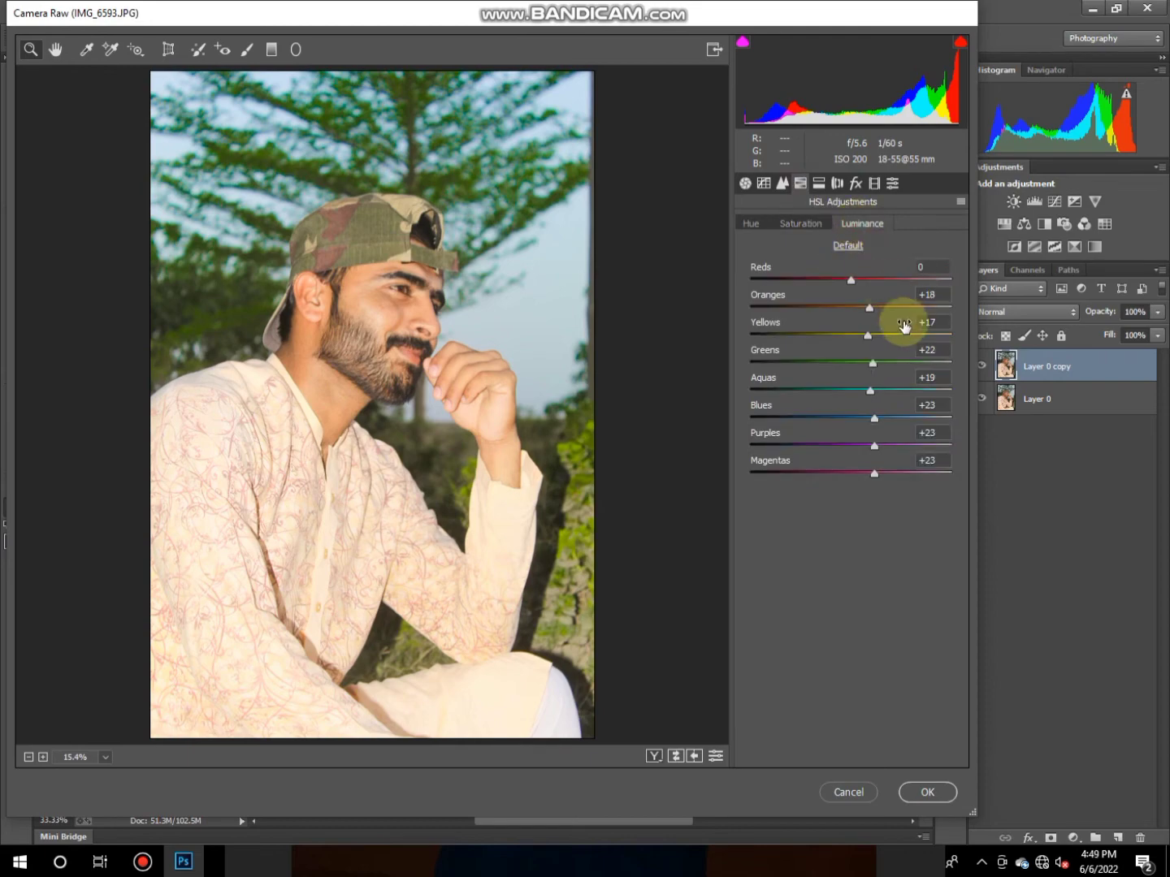
pyautogui.click(929, 787)
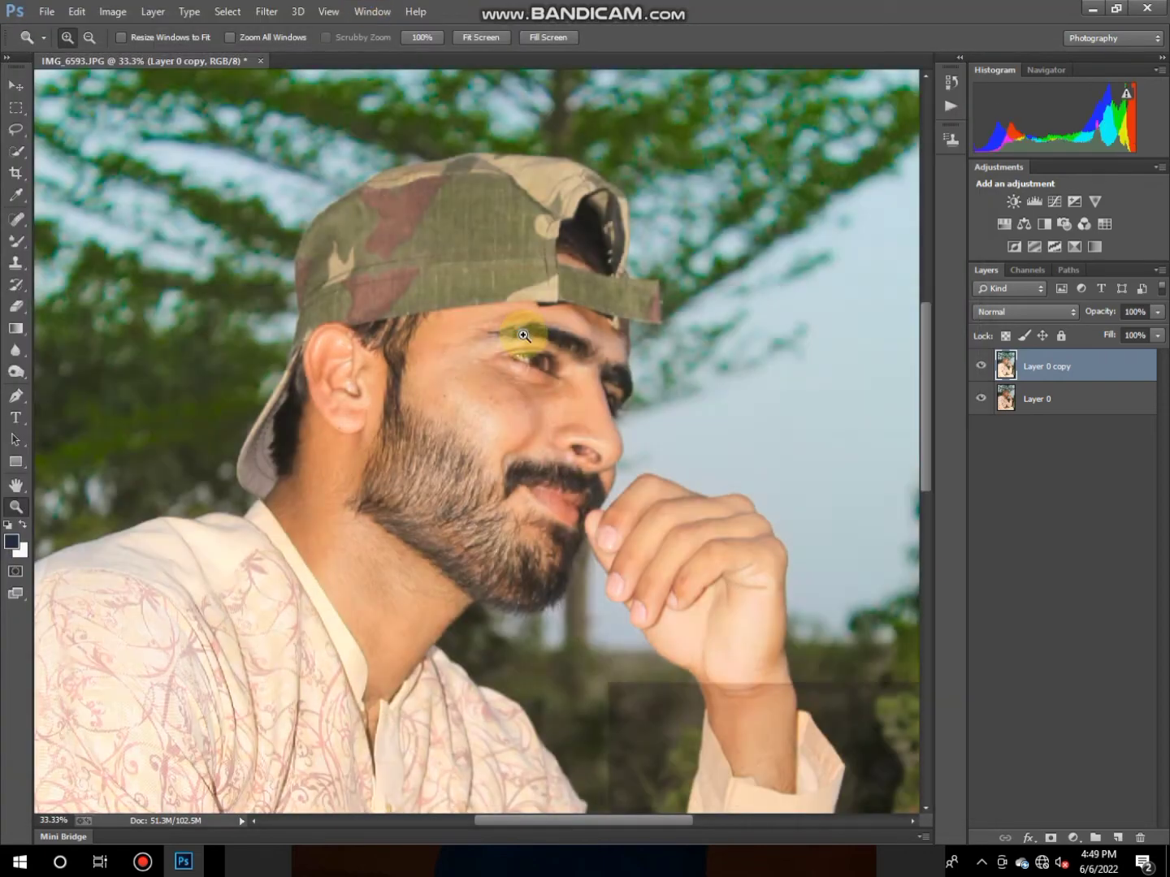
# Step: Fit the photo on screen, then zoom in on the face
pyautogui.rightClick(524, 335)
pyautogui.click(601, 348)
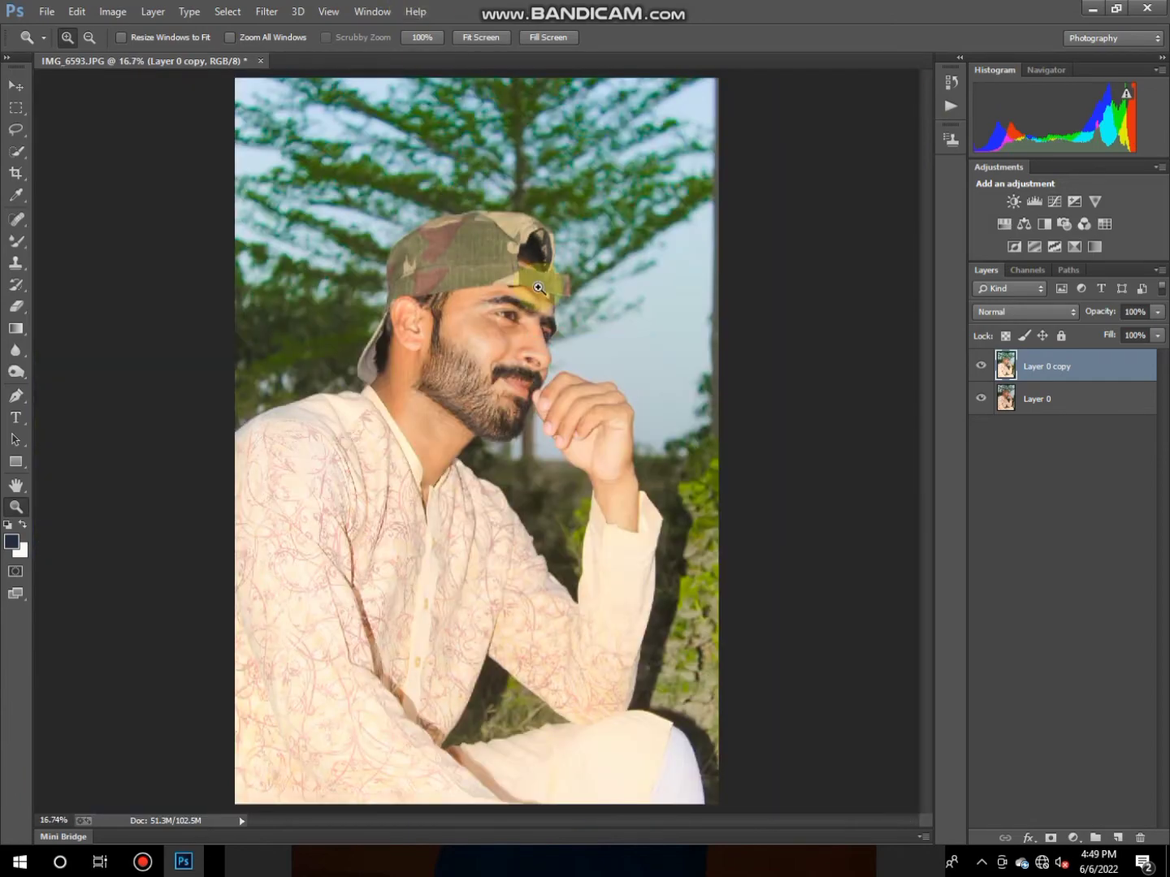
pyautogui.click(536, 287)
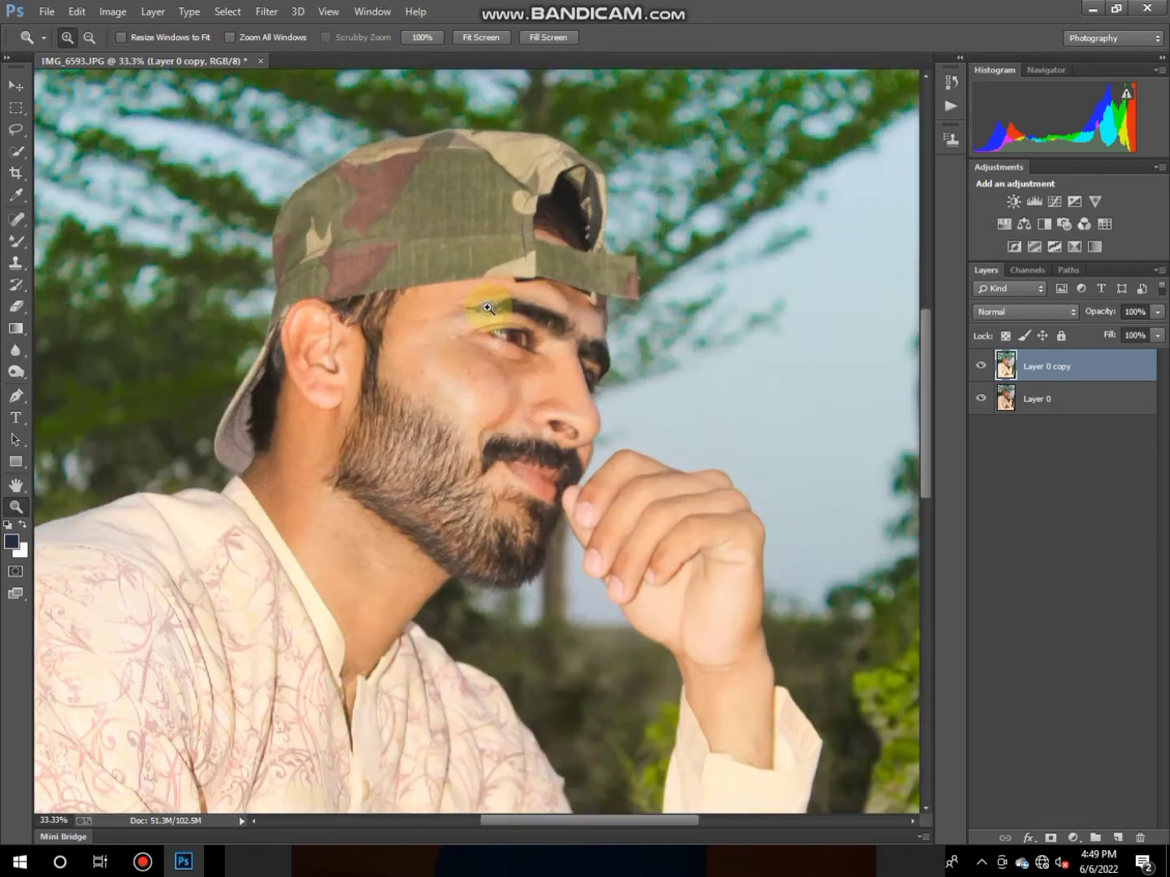
pyautogui.click(487, 308)
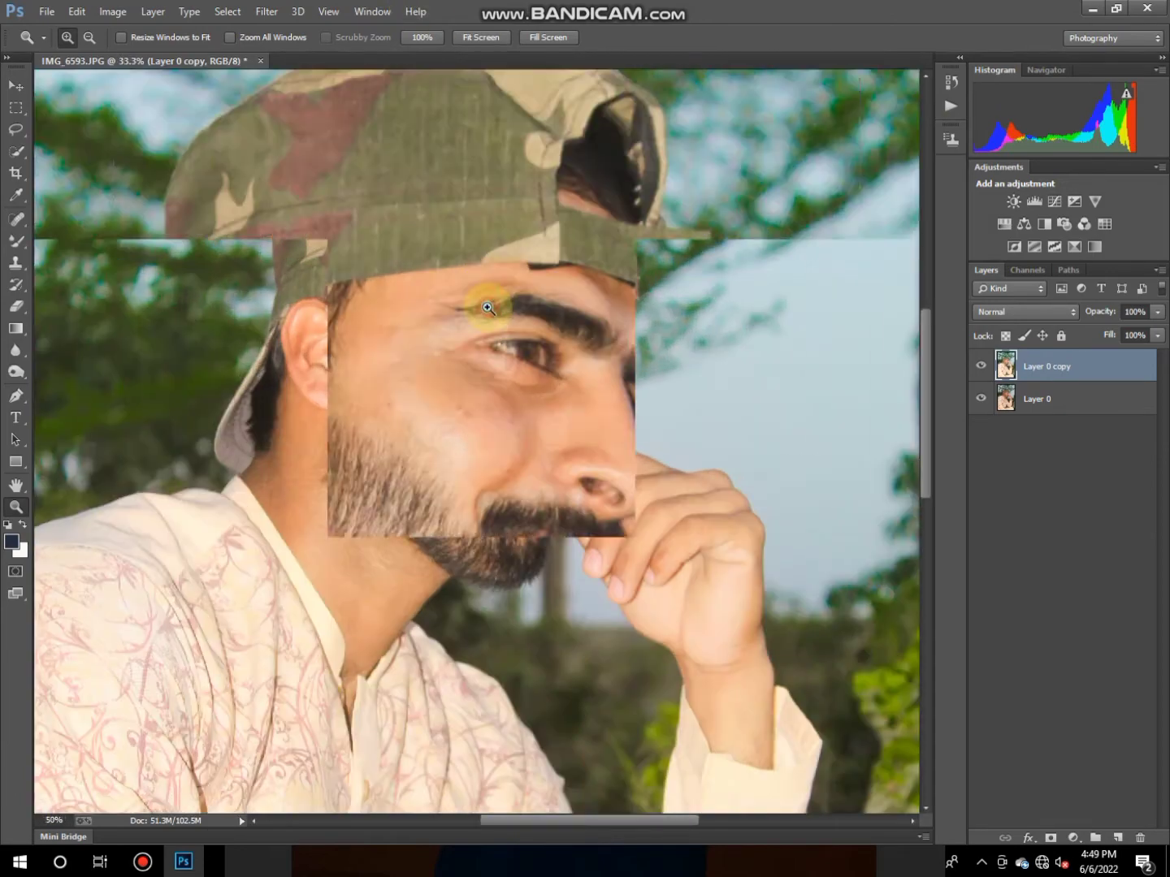
# Step: Toggle Layer 0 copy off and on to compare, then pick the Mixer Brush (Wet 18%, Load 75%, Mix 90%)
pyautogui.click(982, 367)
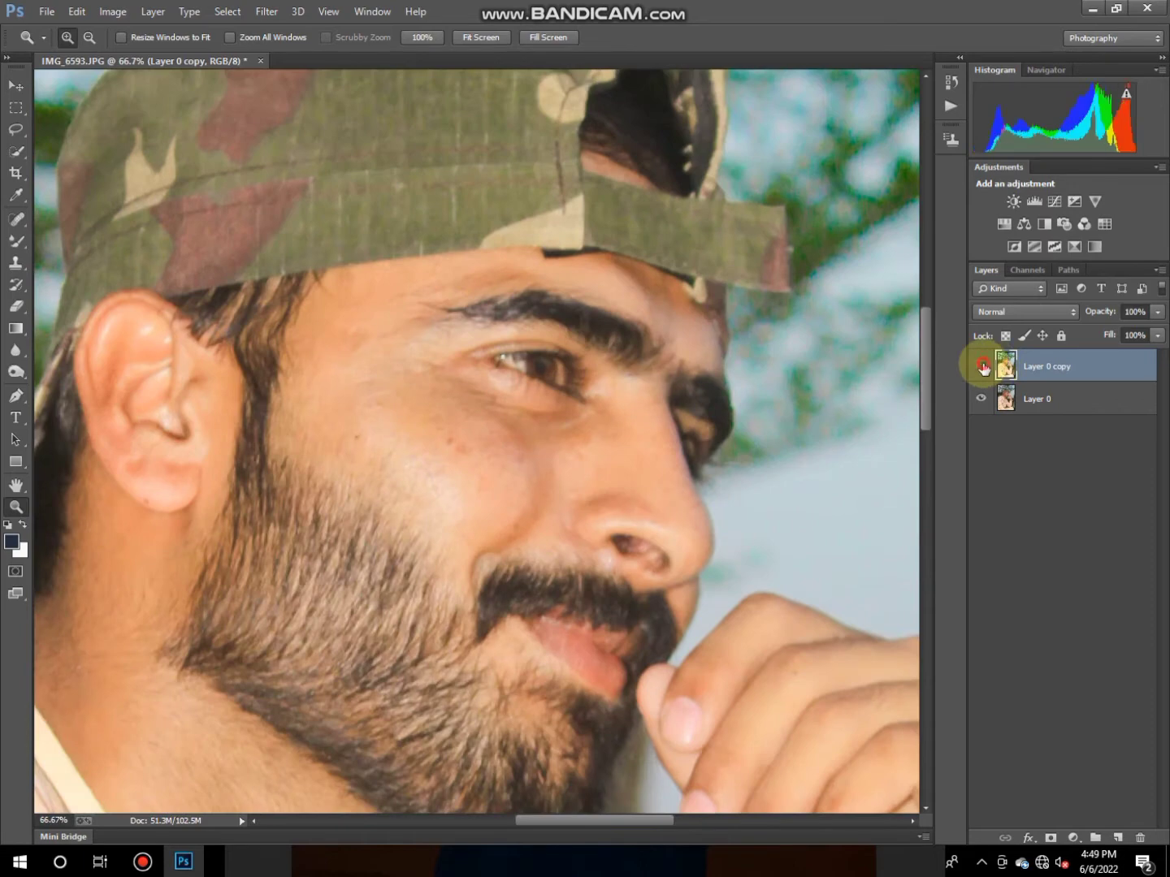
pyautogui.click(982, 366)
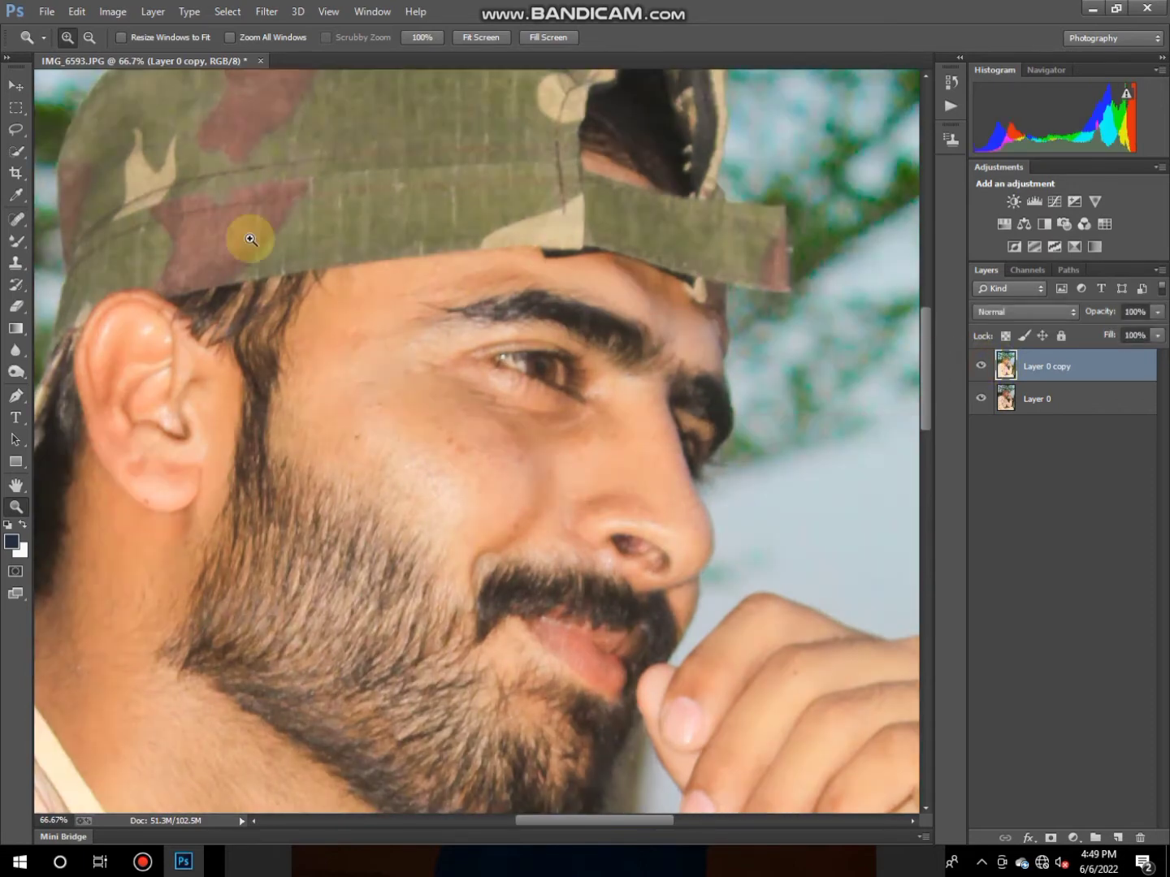
pyautogui.click(17, 241)
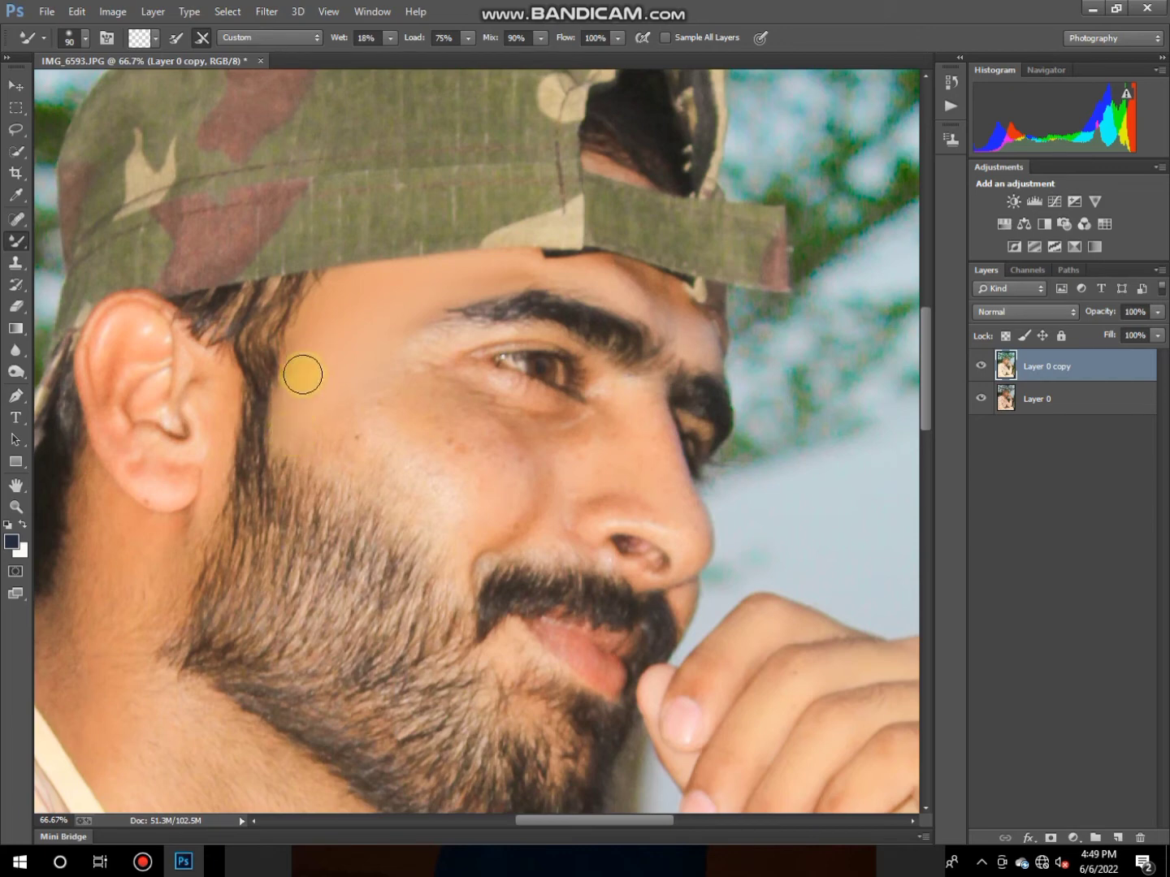
# Step: Blend the cheek and under-eye skin with a 125 px Mixer Brush
pyautogui.scroll(-2, 332, 329)
pyautogui.press(']')
pyautogui.press(']')
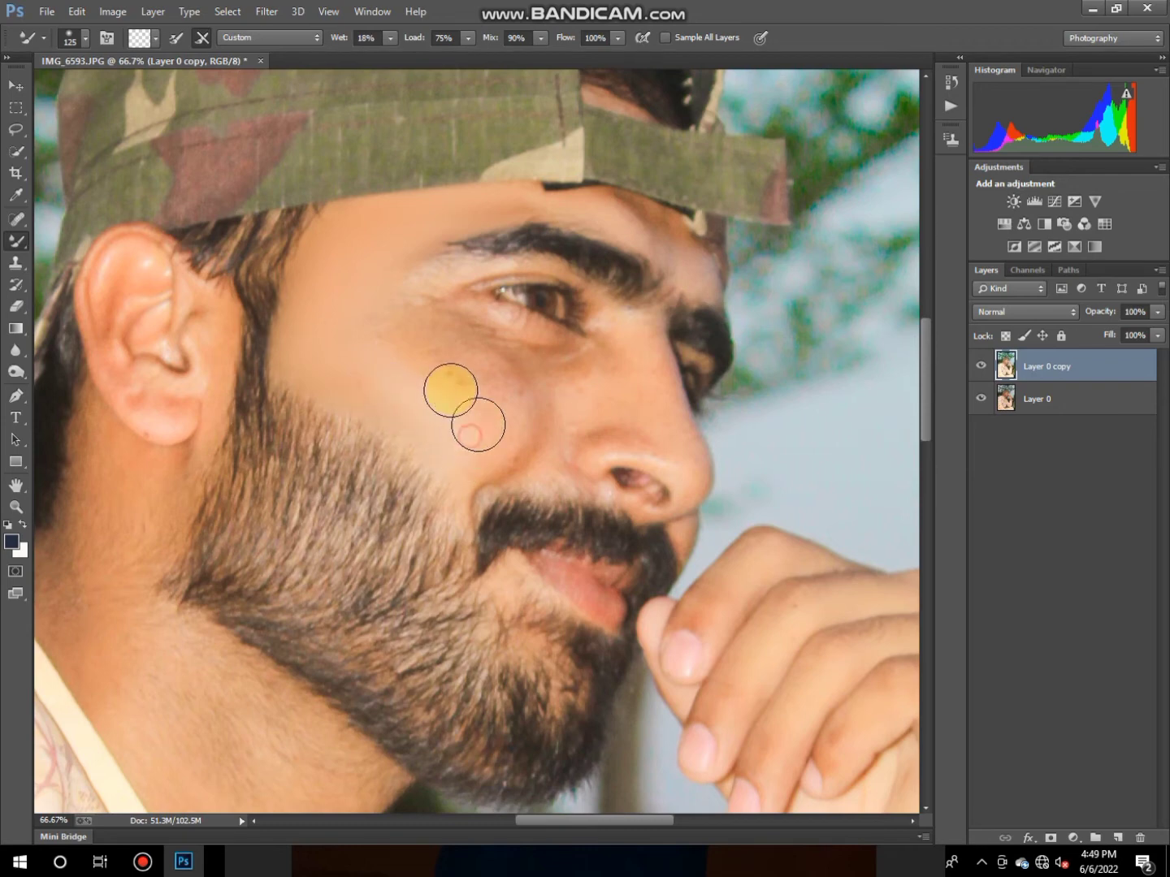
pyautogui.moveTo(479, 425); pyautogui.dragTo(375, 340)
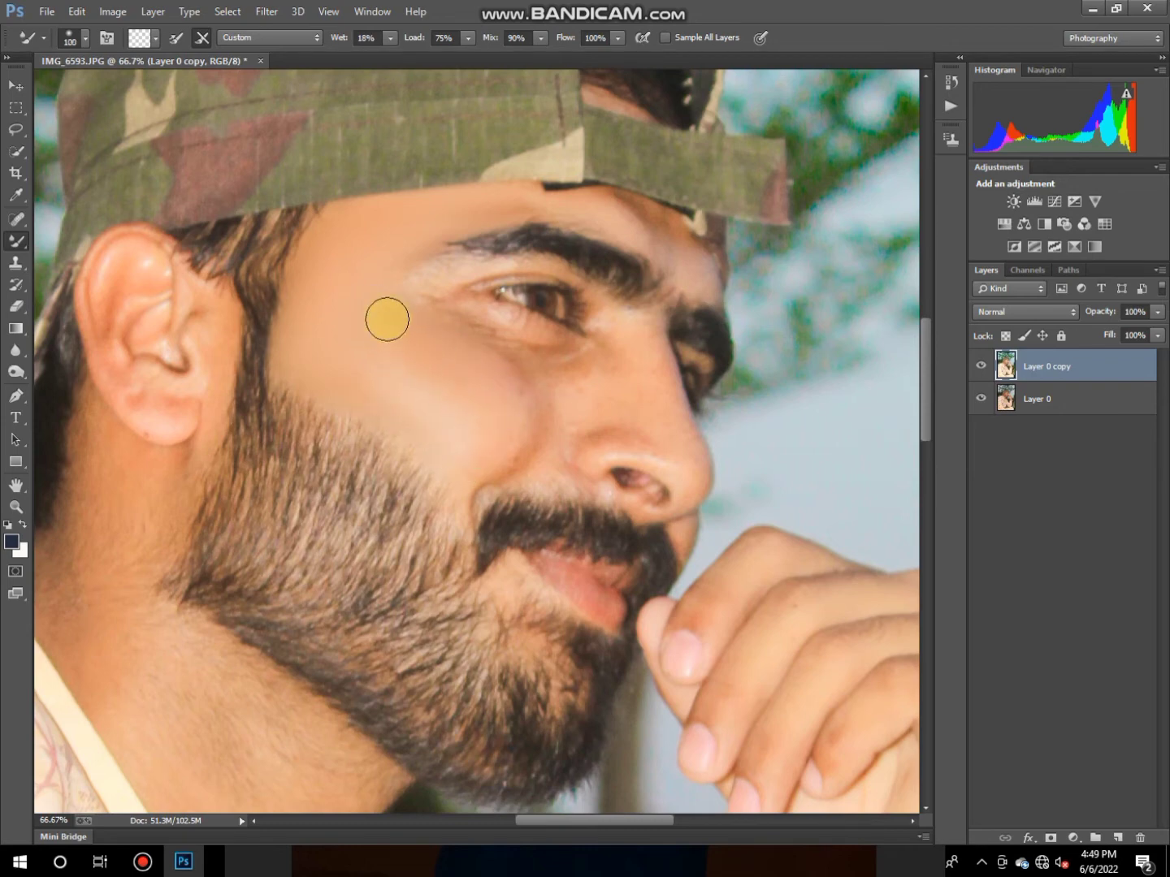
pyautogui.scroll(-1, 488, 341)
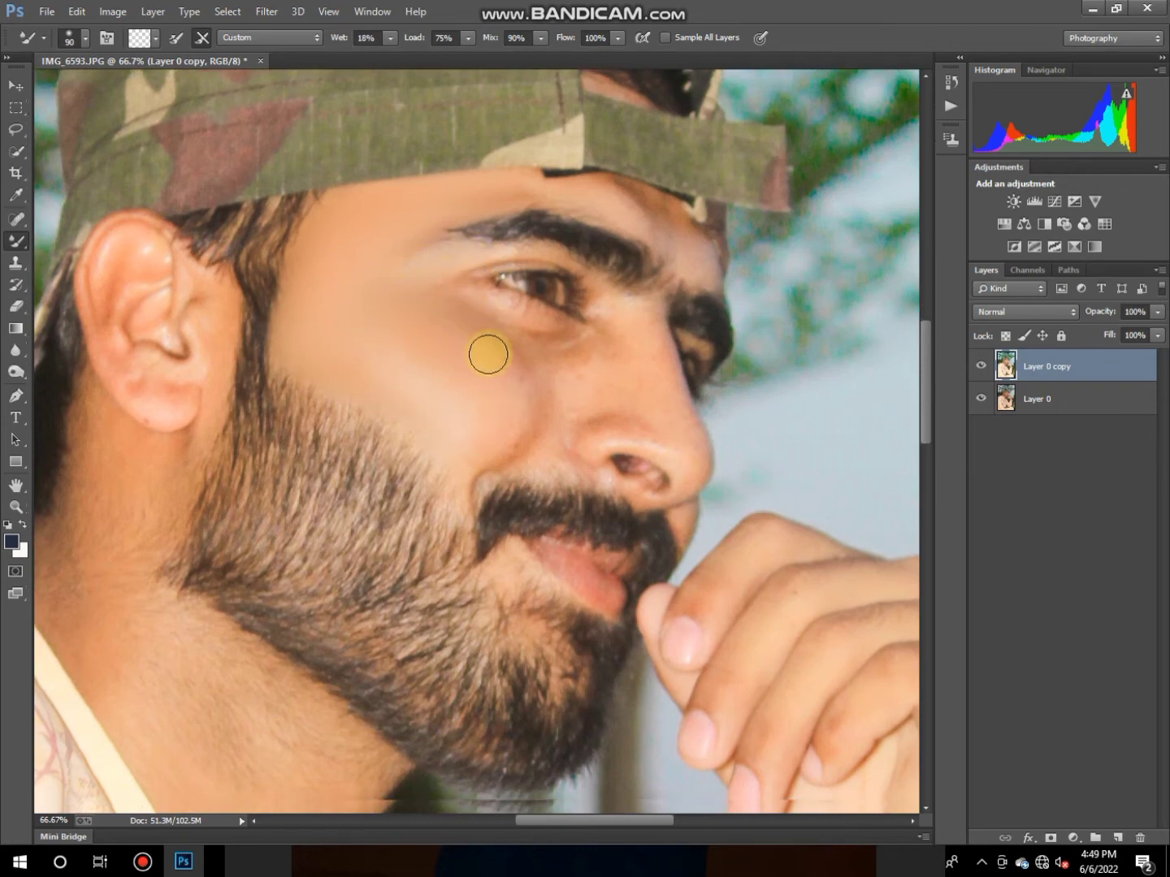
pyautogui.press(']')
pyautogui.press(']')
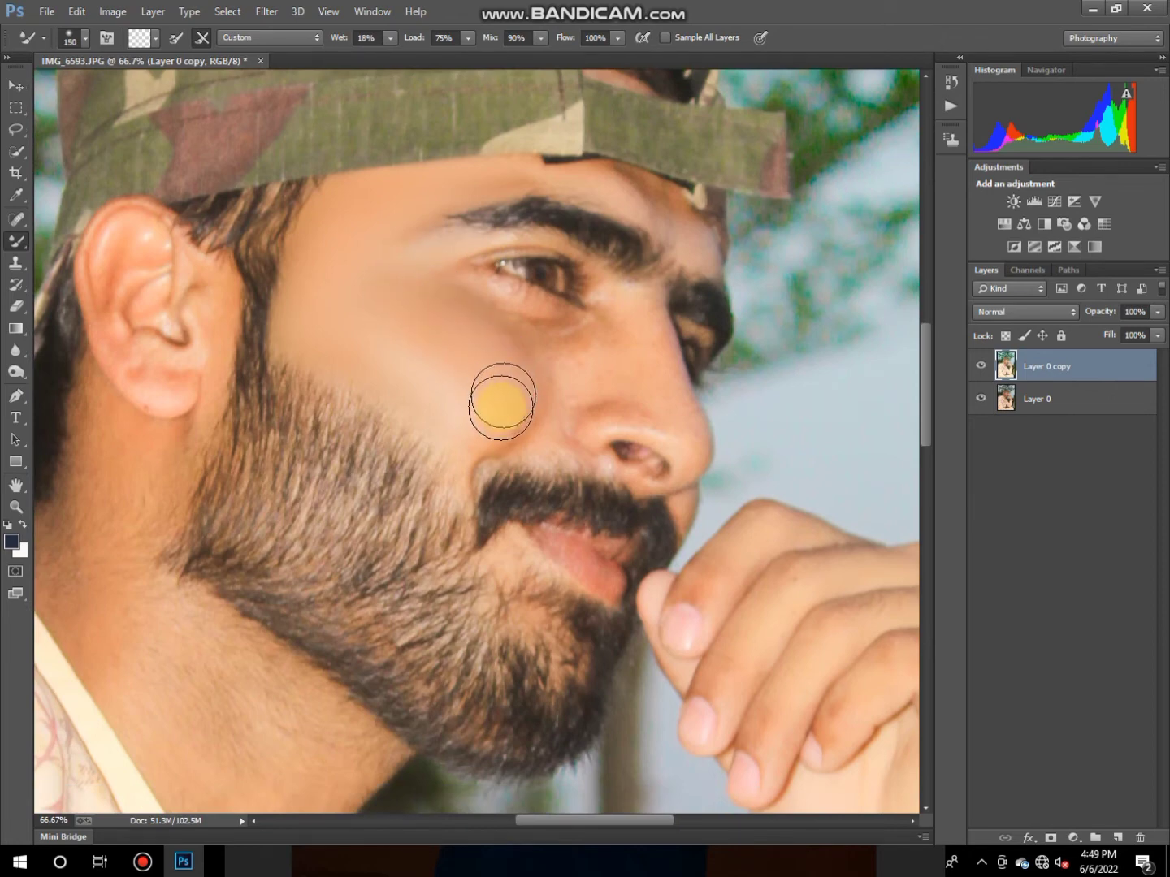
pyautogui.moveTo(465, 408); pyautogui.dragTo(385, 369)
pyautogui.moveTo(580, 385); pyautogui.dragTo(611, 310)
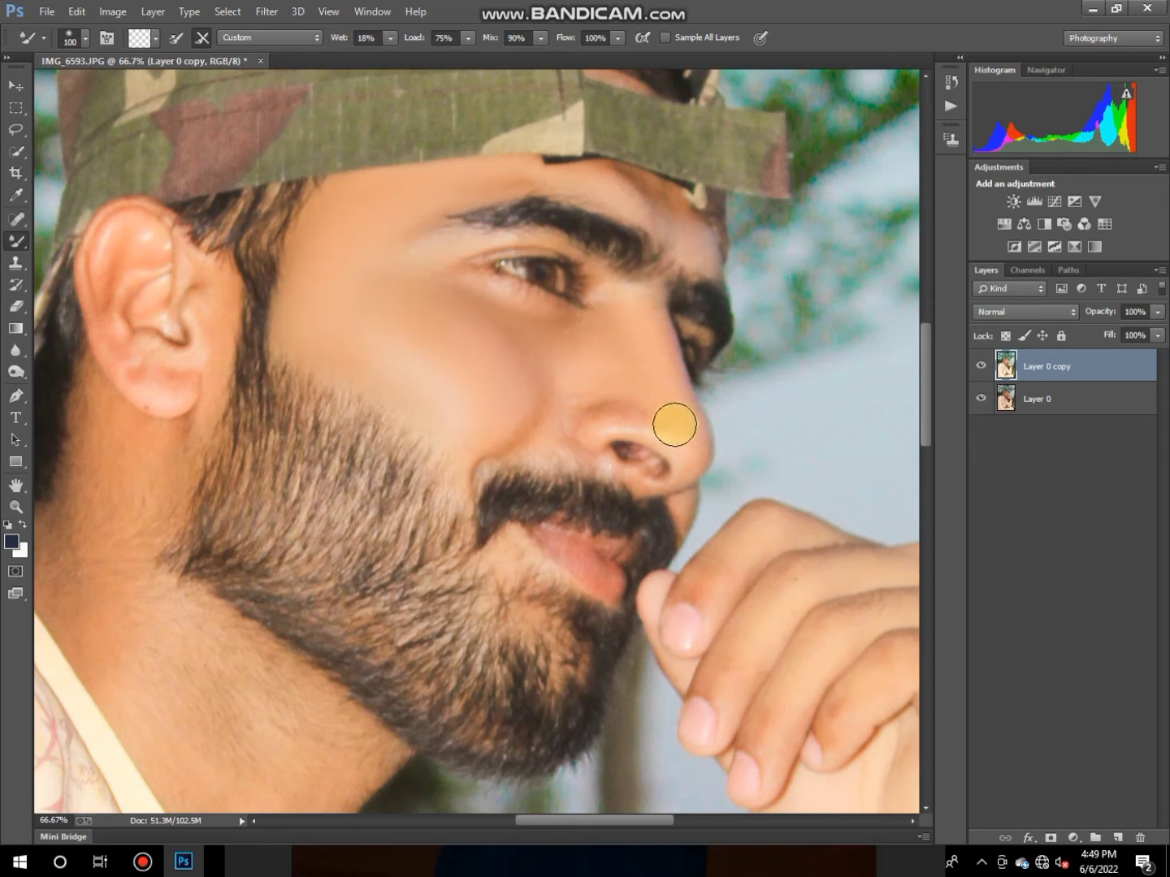
# Step: Smooth the skin on the ear with a 70 px brush
pyautogui.press(']')
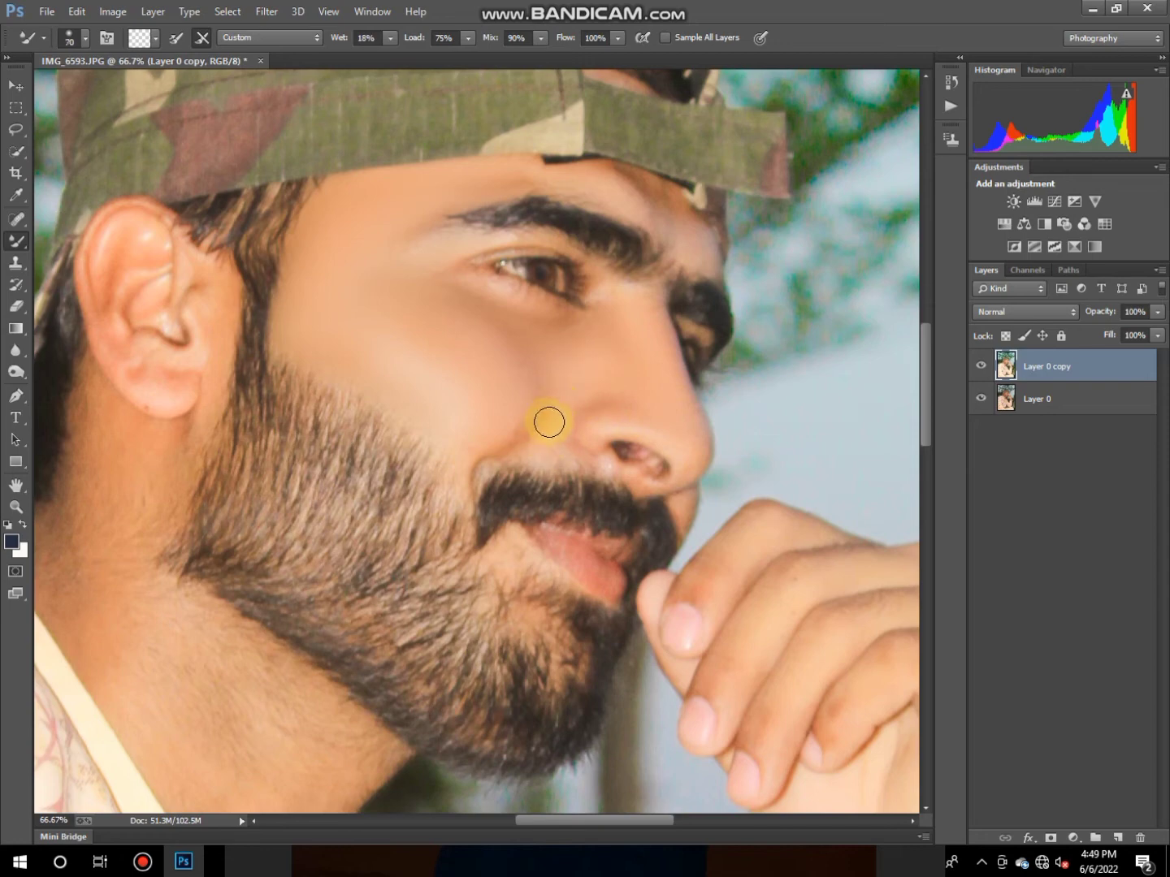
pyautogui.press(']')
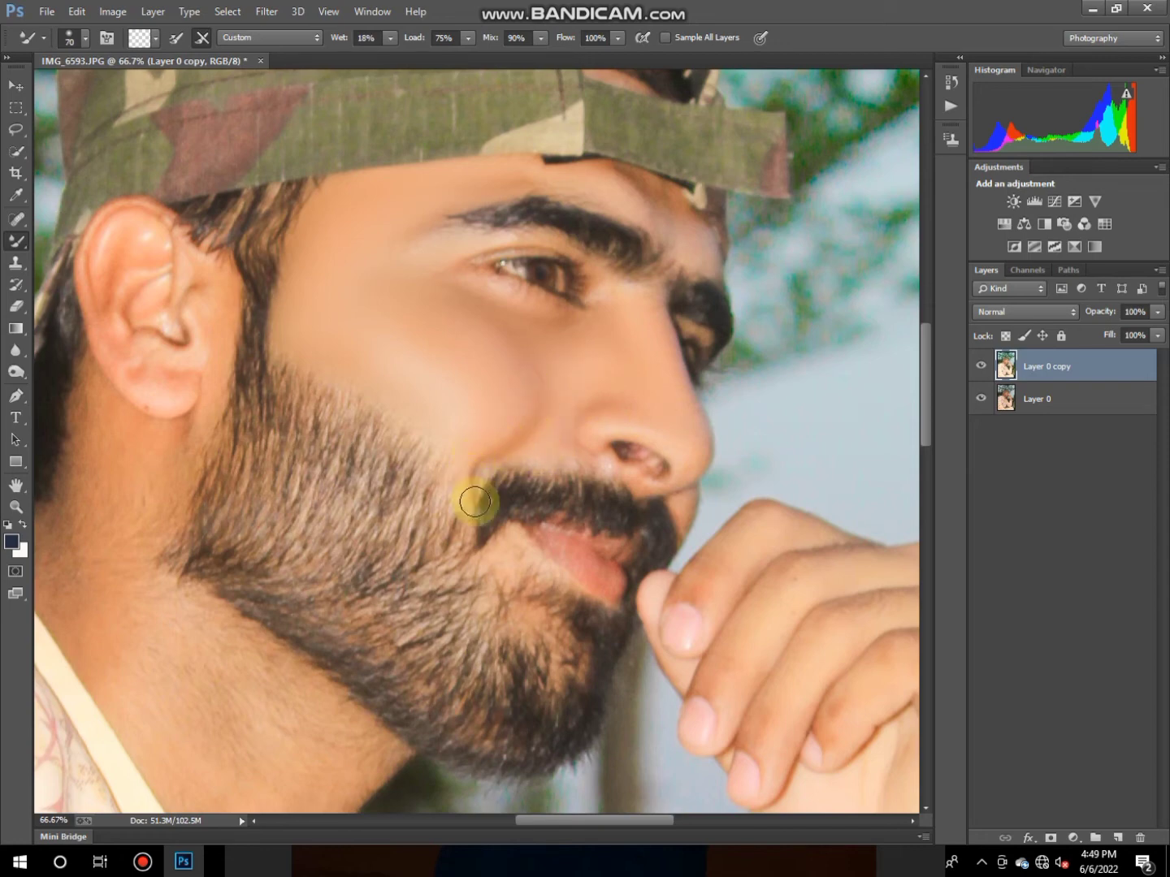
pyautogui.scroll(-1, 478, 496)
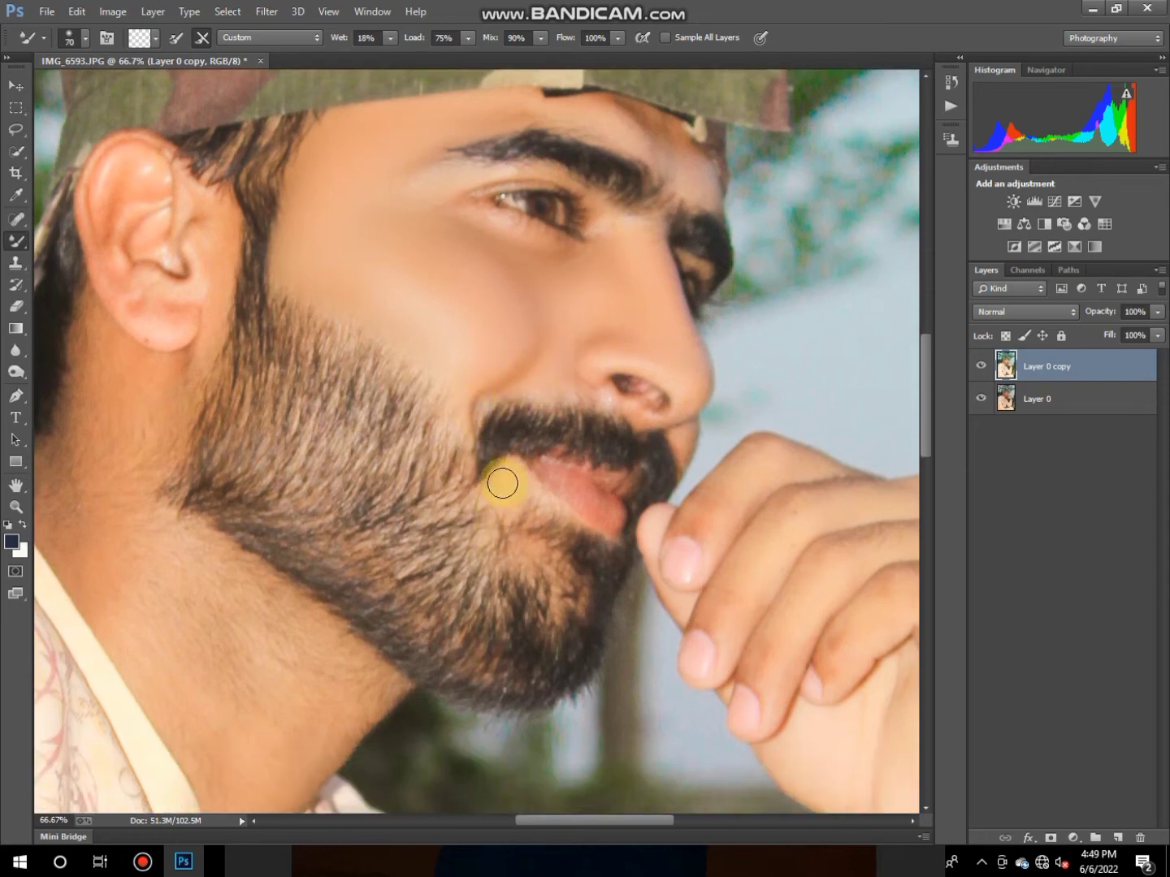
pyautogui.scroll(1, 105, 287)
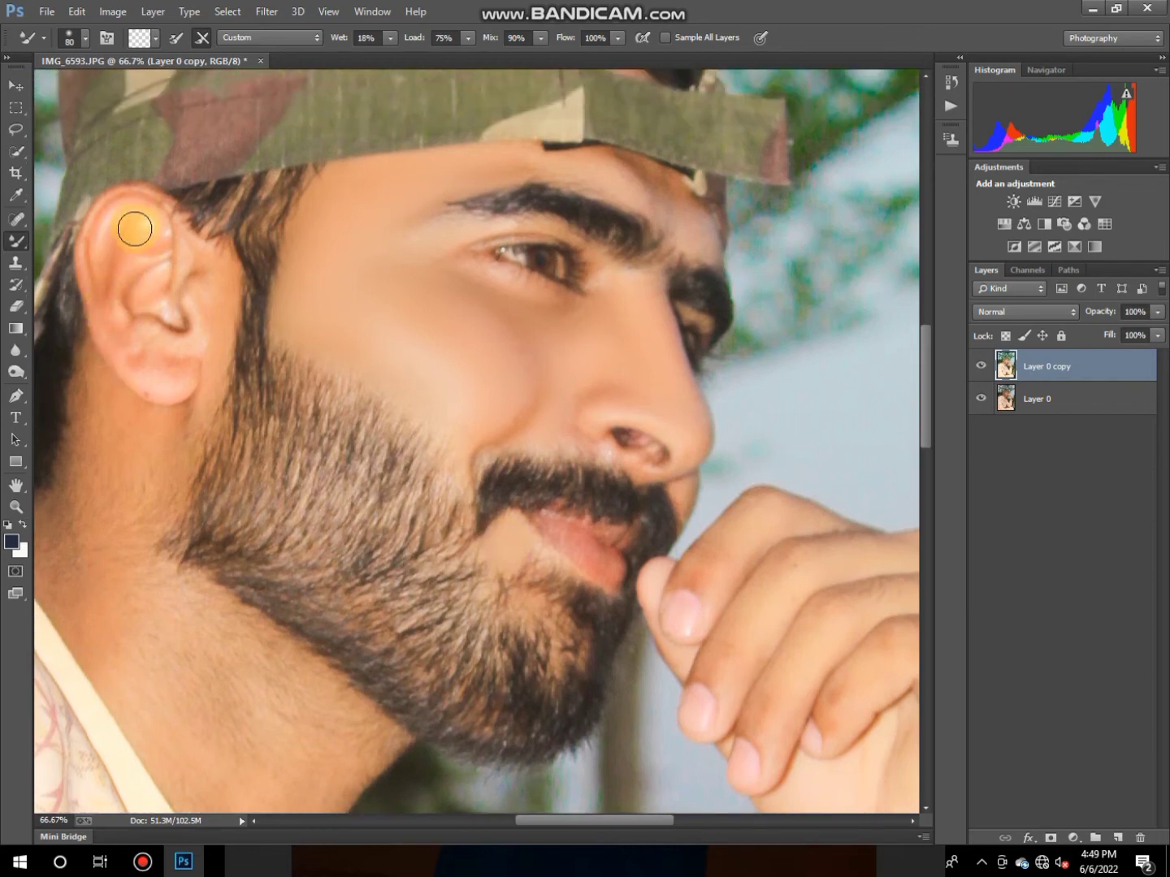
pyautogui.moveTo(100, 275); pyautogui.dragTo(139, 363)
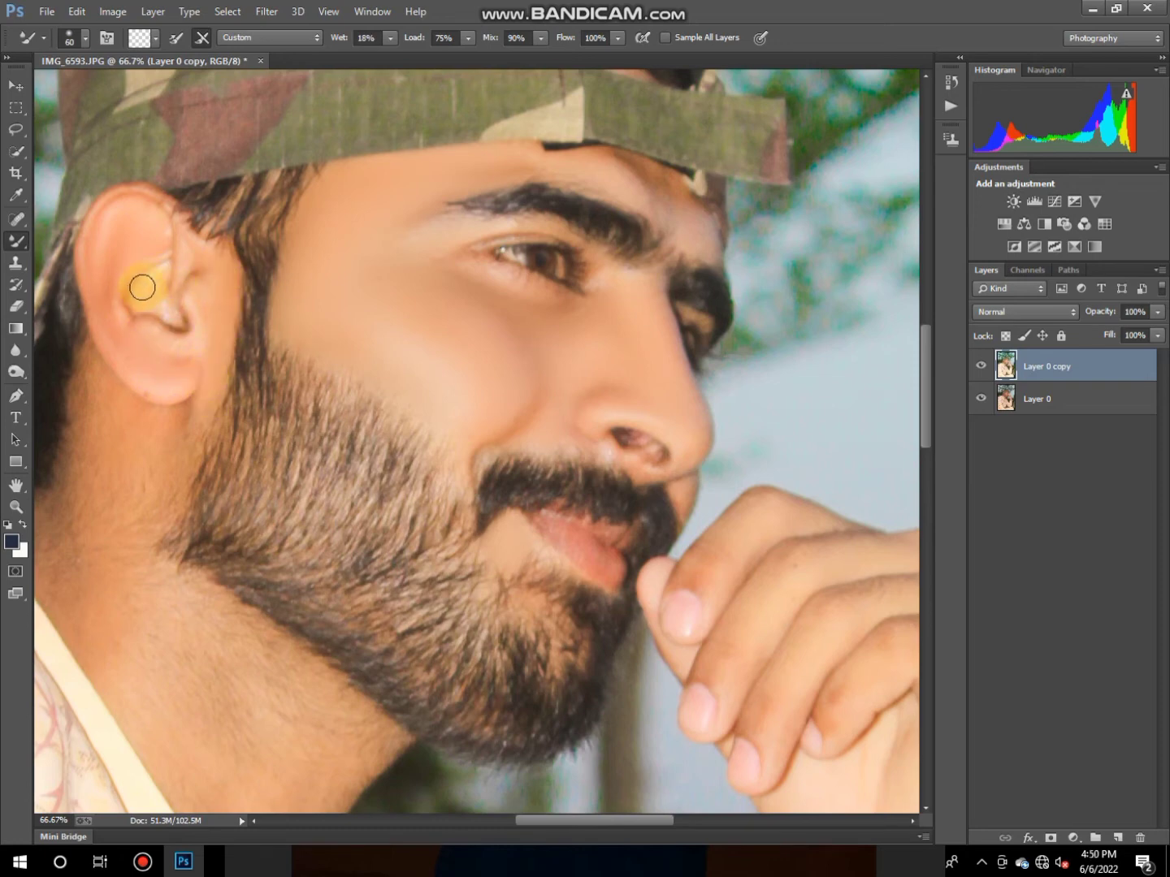
# Step: Smooth the side of the neck toward the earlobe and across the neck with a 100 px brush
pyautogui.scroll(-1, 163, 372)
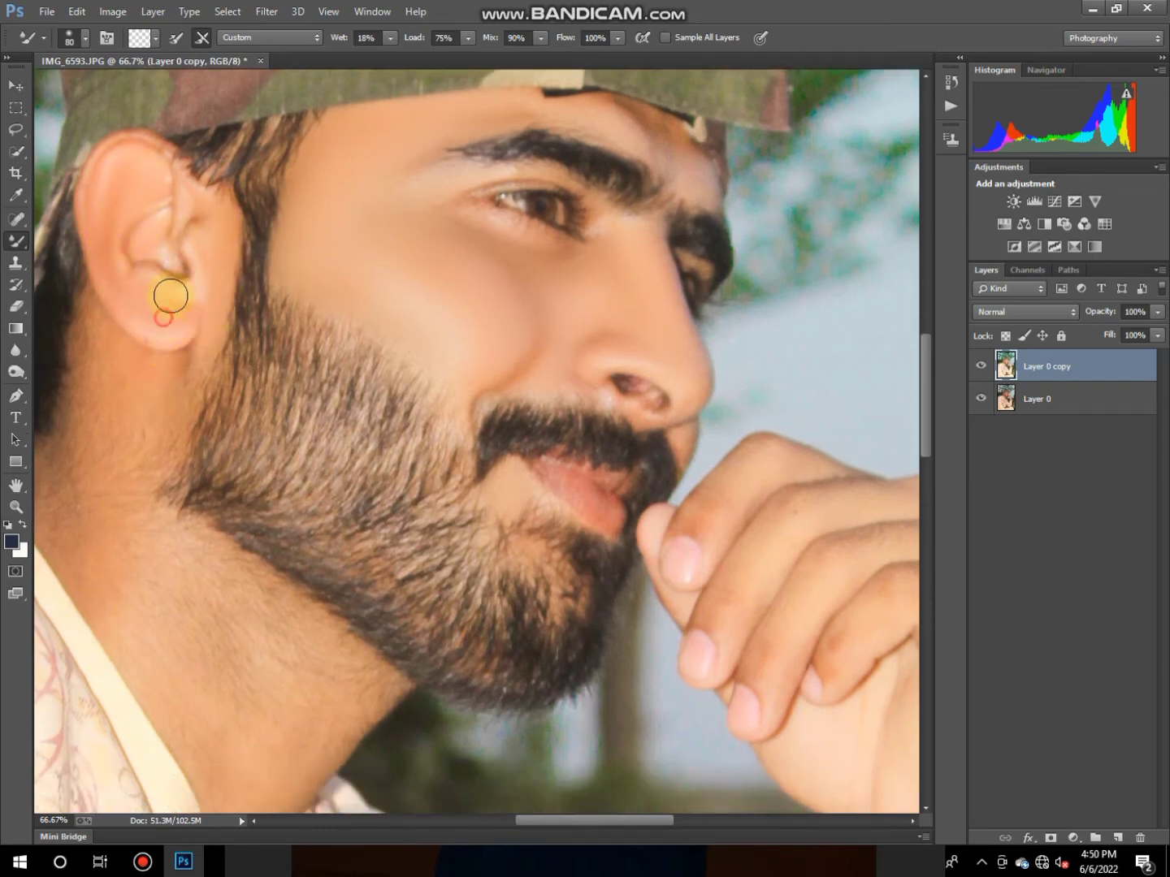
pyautogui.press(']')
pyautogui.scroll(-1, 155, 370)
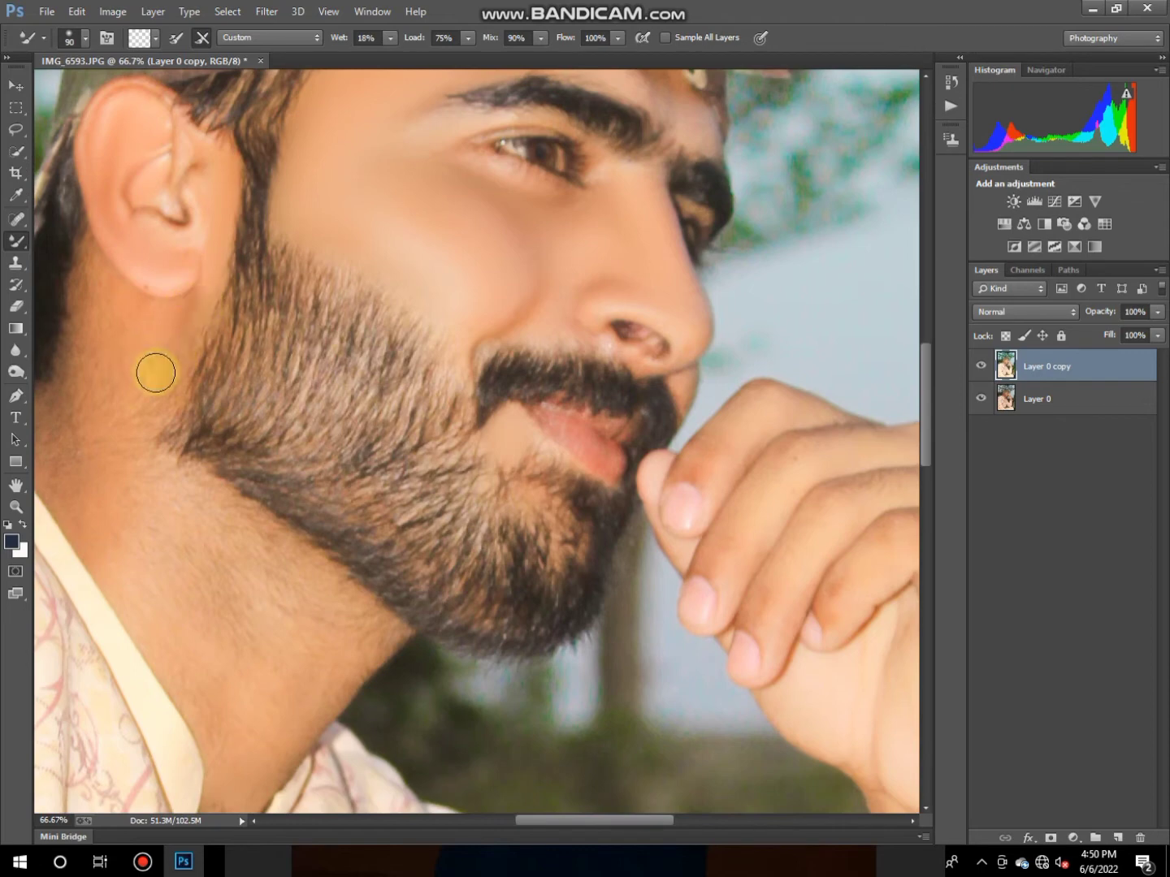
pyautogui.press(']')
pyautogui.moveTo(162, 365)
pyautogui.mouseDown()
pyautogui.moveTo(136, 411)
pyautogui.moveTo(97, 382)
pyautogui.mouseUp()
pyautogui.press(']')
pyautogui.press(']')
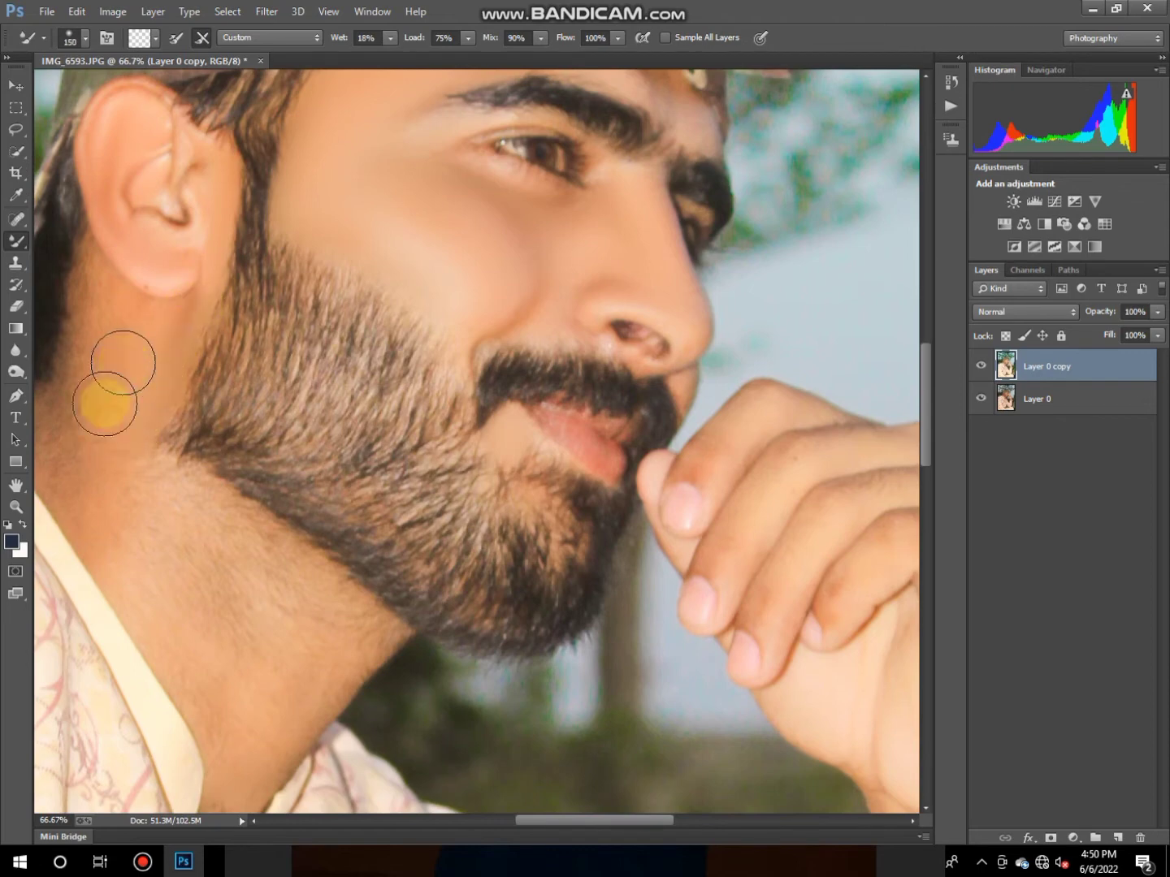
pyautogui.press('[')
pyautogui.press('[')
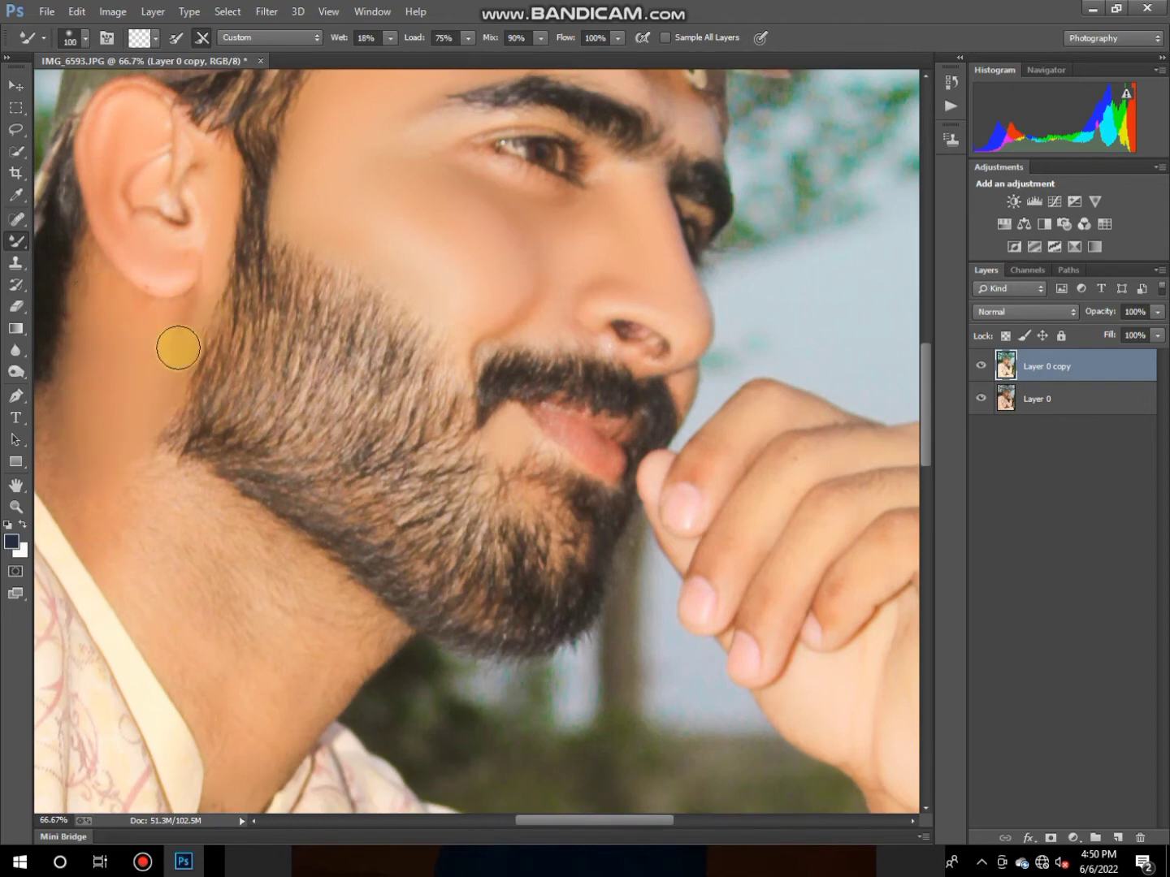
pyautogui.moveTo(92, 372); pyautogui.dragTo(95, 293)
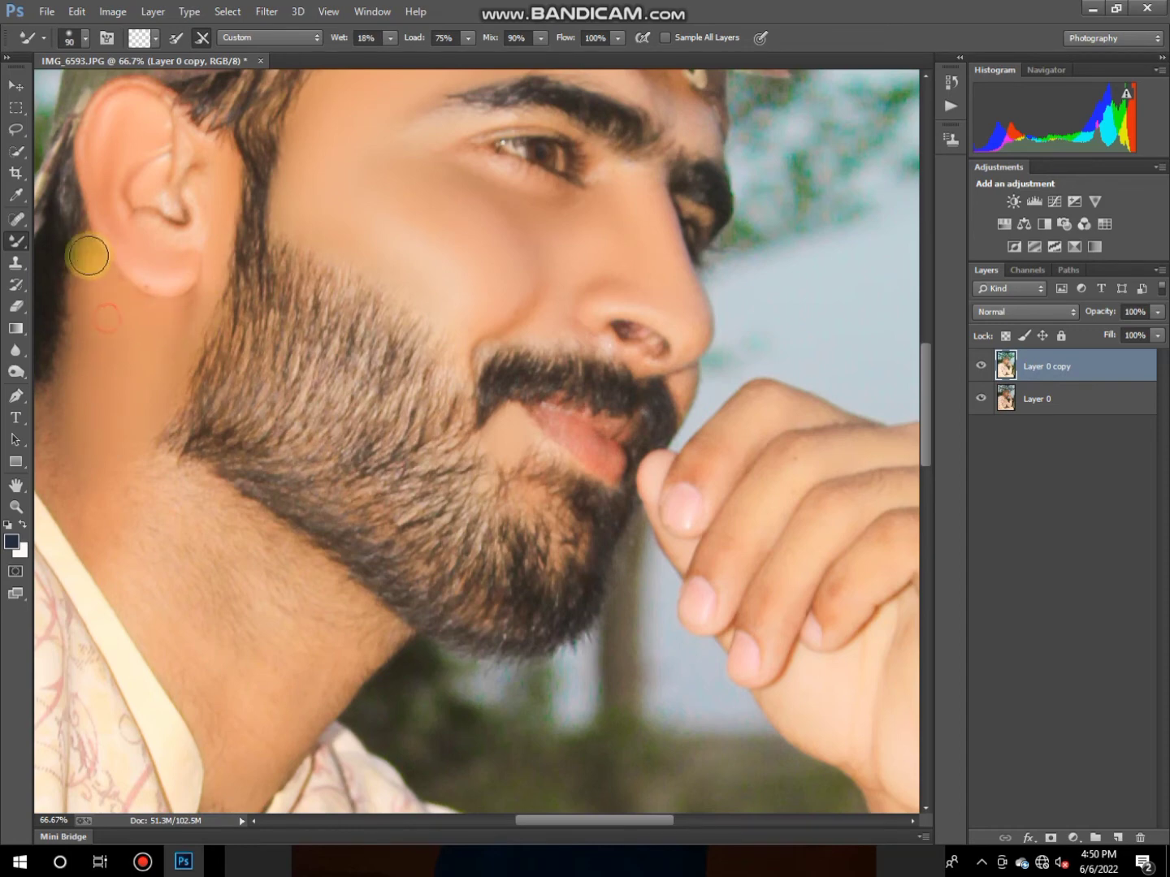
pyautogui.scroll(-3, 86, 254)
pyautogui.scroll(-2, 123, 373)
pyautogui.moveTo(150, 367)
pyautogui.mouseDown()
pyautogui.moveTo(126, 299)
pyautogui.moveTo(287, 391)
pyautogui.moveTo(201, 340)
pyautogui.moveTo(193, 314)
pyautogui.moveTo(264, 386)
pyautogui.moveTo(216, 344)
pyautogui.moveTo(318, 404)
pyautogui.moveTo(273, 382)
pyautogui.moveTo(337, 391)
pyautogui.moveTo(344, 405)
pyautogui.moveTo(243, 574)
pyautogui.mouseUp()
pyautogui.press(']')
pyautogui.press(']')
# Step: Blend the neck skin beside the collar with a 150 px brush
pyautogui.scroll(-1, 264, 387)
pyautogui.press(']')
pyautogui.press('[')
pyautogui.moveTo(693, 820); pyautogui.dragTo(647, 822)
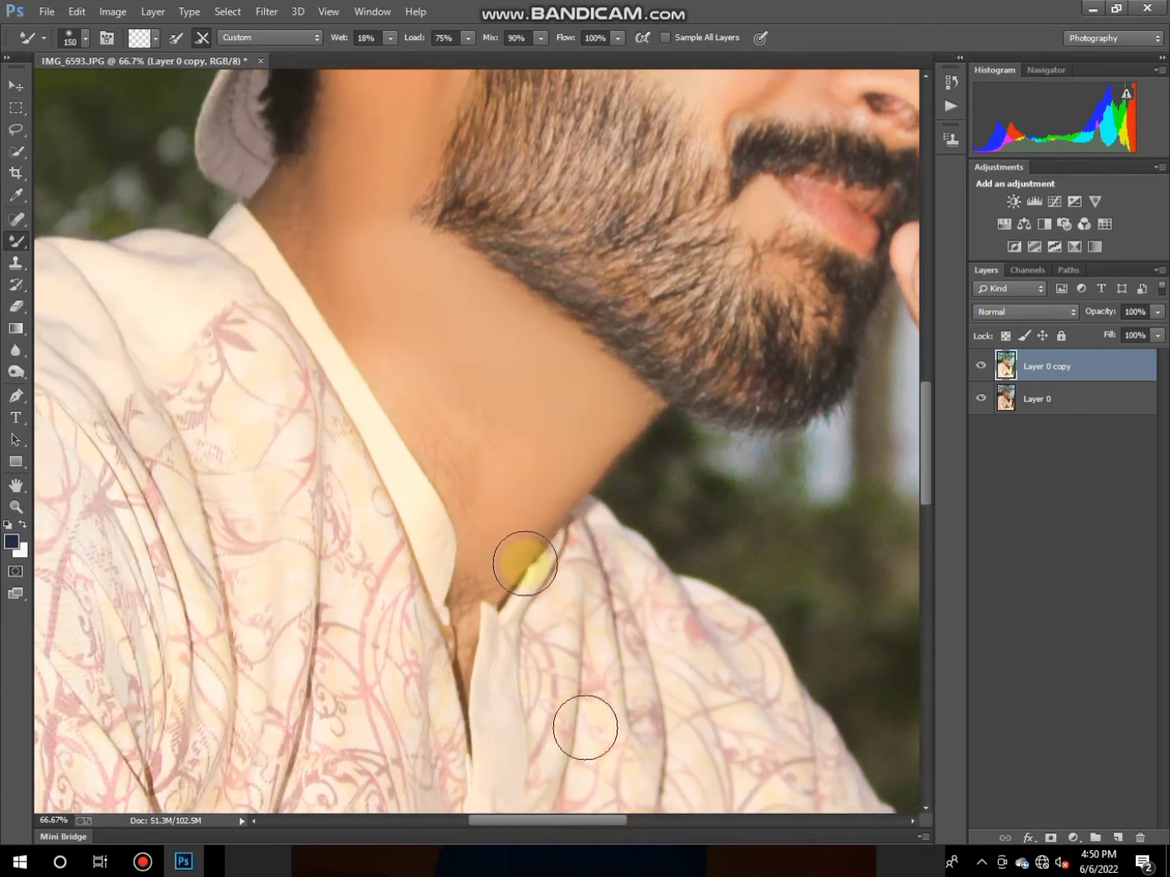
pyautogui.moveTo(485, 392)
pyautogui.mouseDown()
pyautogui.moveTo(467, 412)
pyautogui.moveTo(386, 334)
pyautogui.moveTo(460, 412)
pyautogui.moveTo(449, 438)
pyautogui.moveTo(475, 468)
pyautogui.moveTo(447, 431)
pyautogui.moveTo(463, 488)
pyautogui.moveTo(496, 512)
pyautogui.moveTo(480, 566)
pyautogui.moveTo(513, 536)
pyautogui.moveTo(484, 562)
pyautogui.moveTo(384, 337)
pyautogui.mouseUp()
# Step: Smooth the neck shadow up toward the hairline and under the ear at 80–100 px
pyautogui.press('[')
pyautogui.press('[')
pyautogui.press('[')
pyautogui.press('[')
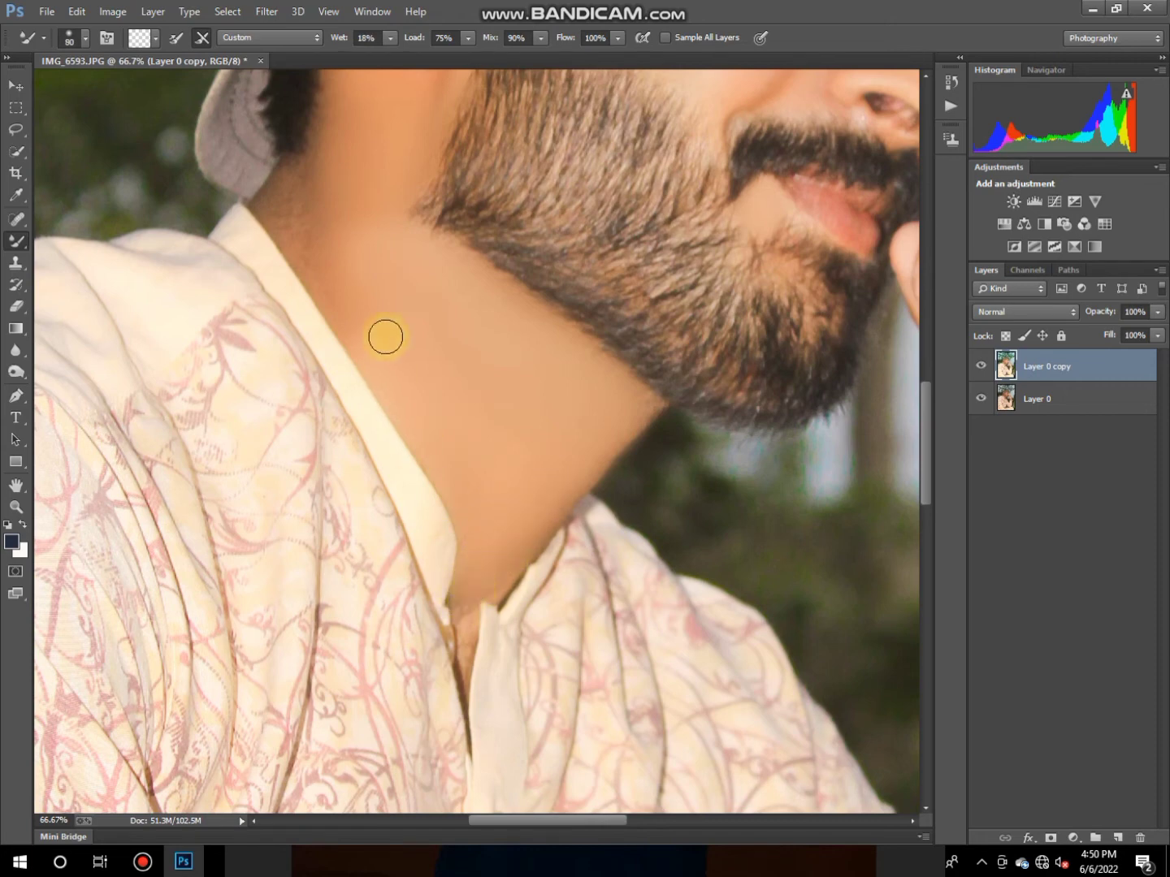
pyautogui.scroll(2, 385, 398)
pyautogui.moveTo(385, 424)
pyautogui.mouseDown()
pyautogui.moveTo(295, 303)
pyautogui.moveTo(297, 281)
pyautogui.moveTo(321, 296)
pyautogui.moveTo(293, 276)
pyautogui.moveTo(332, 240)
pyautogui.moveTo(368, 243)
pyautogui.moveTo(464, 410)
pyautogui.moveTo(553, 438)
pyautogui.moveTo(511, 470)
pyautogui.moveTo(392, 418)
pyautogui.moveTo(488, 490)
pyautogui.moveTo(308, 282)
pyautogui.moveTo(430, 463)
pyautogui.moveTo(286, 324)
pyautogui.moveTo(340, 216)
pyautogui.mouseUp()
pyautogui.press(']')
pyautogui.press(']')
pyautogui.press(']')
pyautogui.press(']')
pyautogui.press('[')
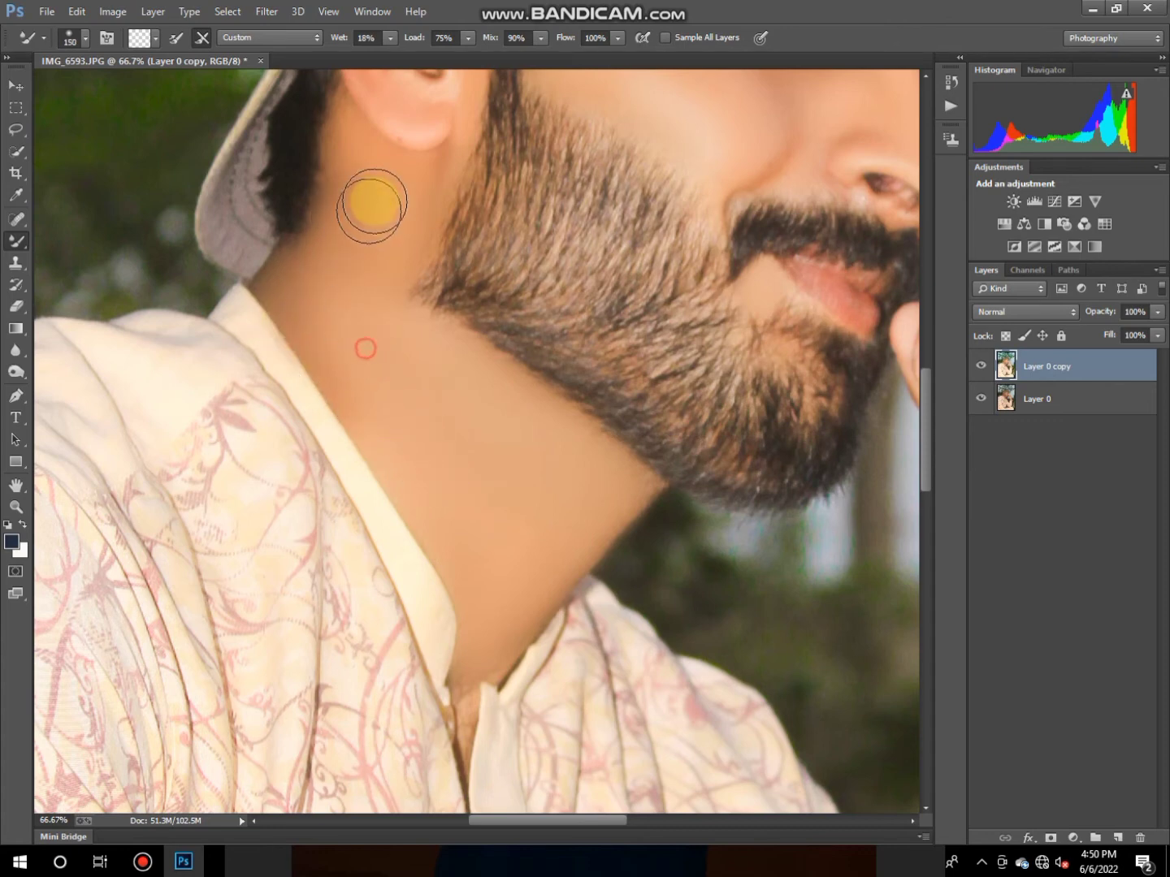
pyautogui.scroll(3, 378, 260)
# Step: Fit the photo on screen and toggle Layer 0 copy to compare the smoothing with the original
pyautogui.click(15, 506)
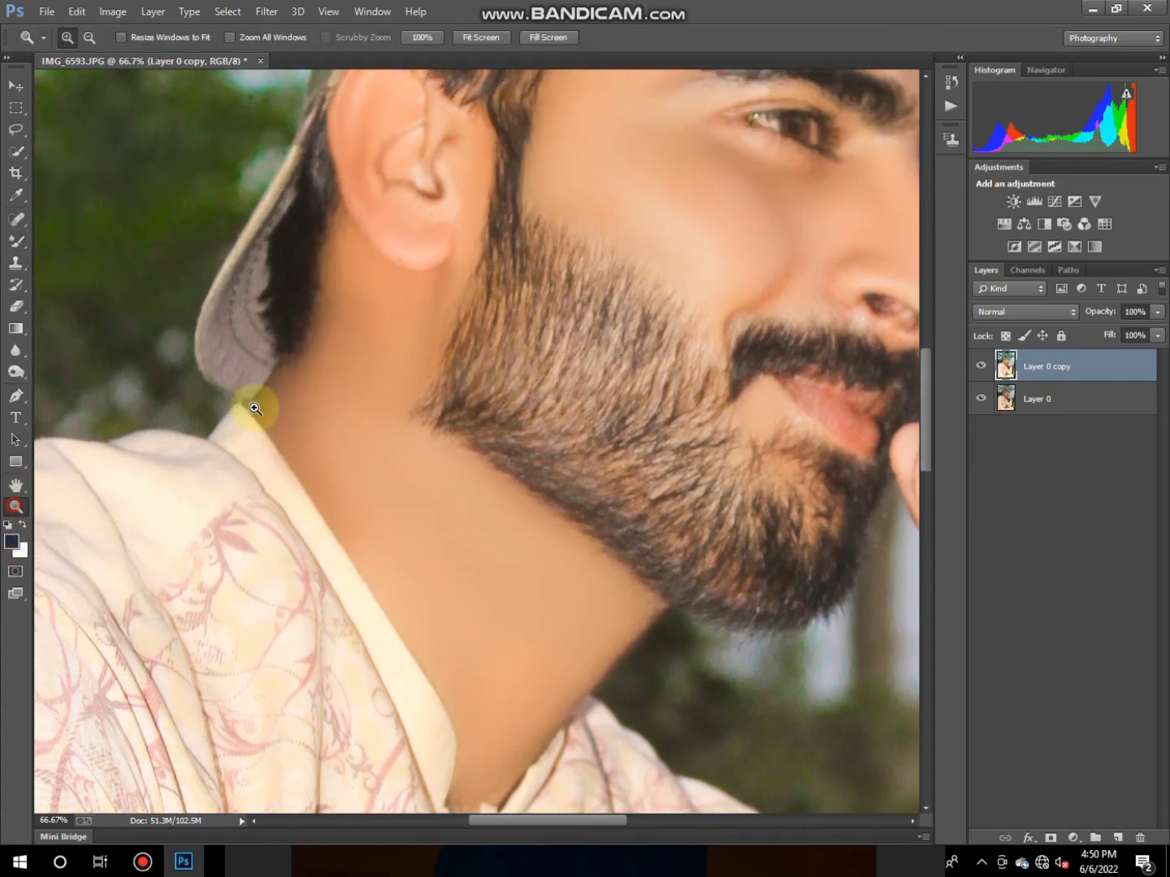
pyautogui.rightClick(493, 229)
pyautogui.click(528, 240)
pyautogui.click(559, 310)
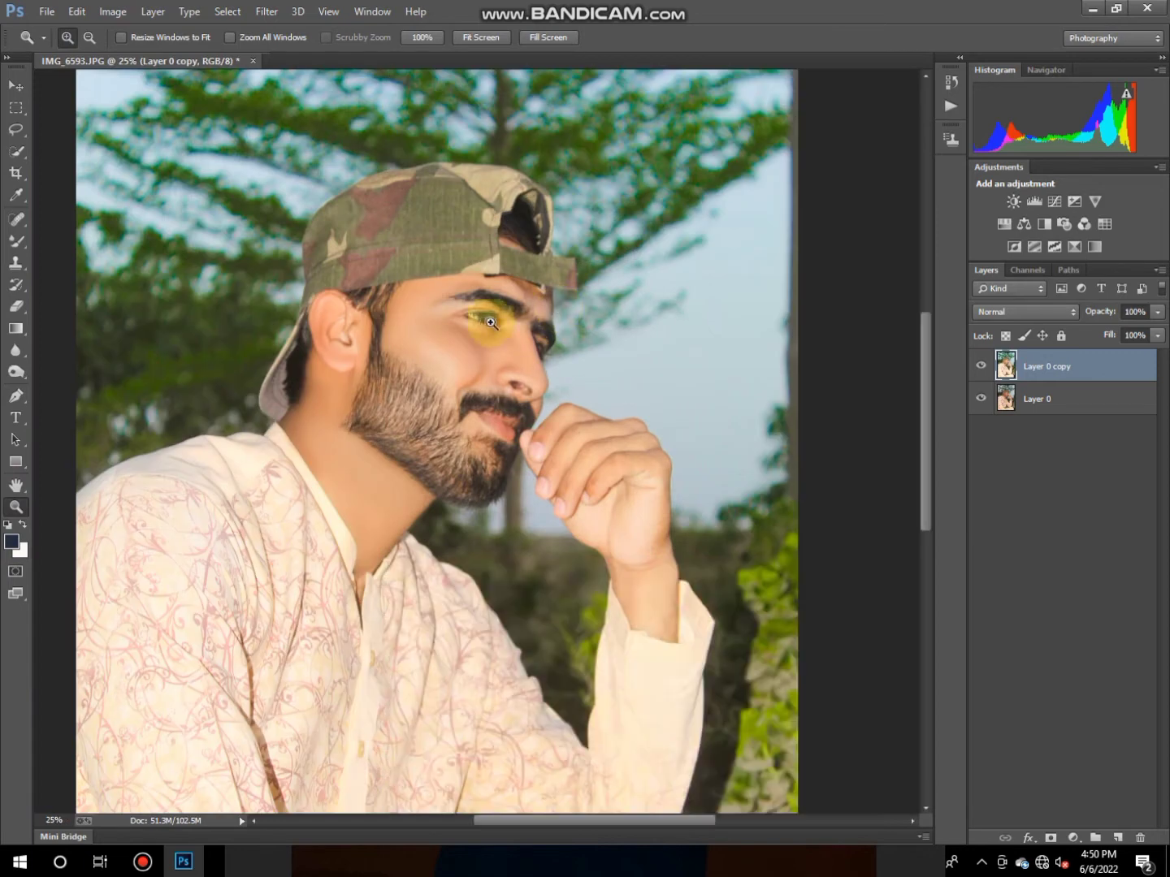
pyautogui.click(981, 365)
pyautogui.click(984, 366)
# Step: With the whole photo in view, duplicate the smoothed layer as Layer 0 copy 2
pyautogui.rightClick(581, 361)
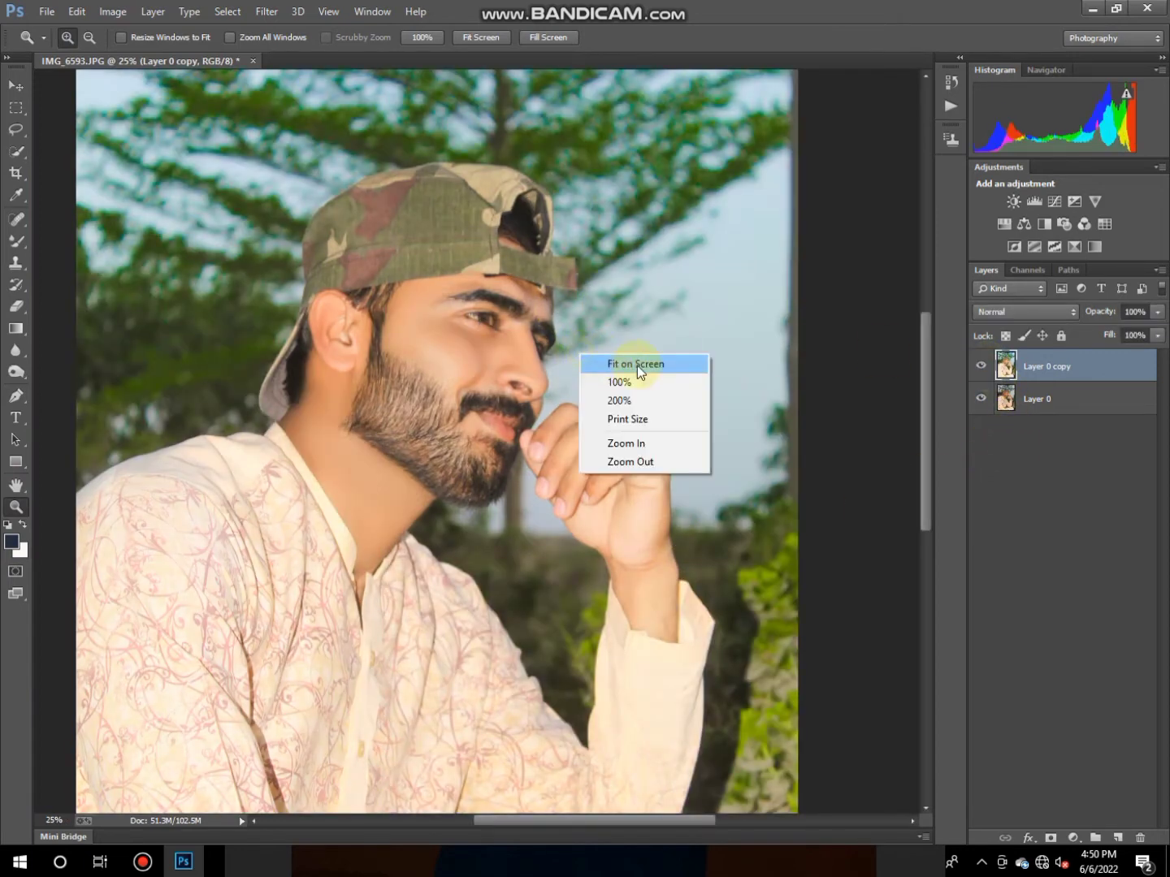
pyautogui.click(637, 365)
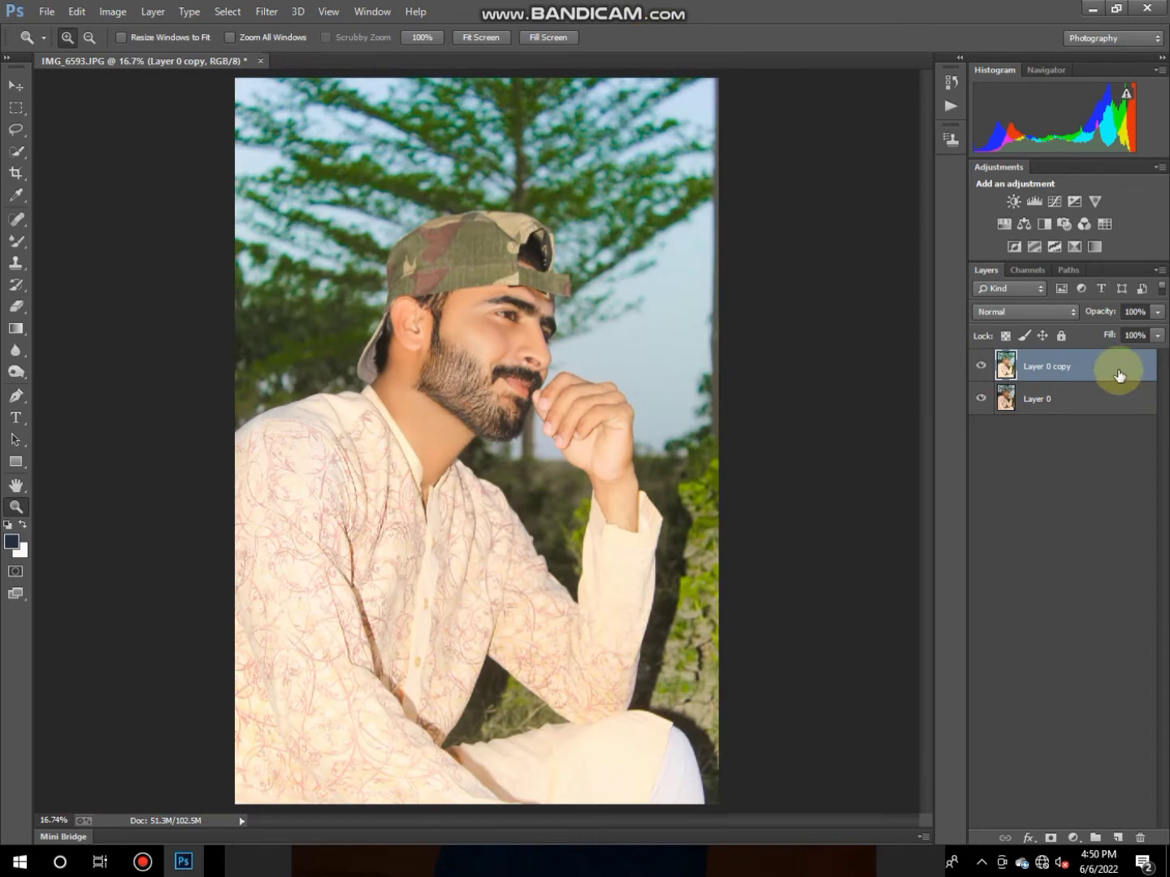
pyautogui.hotkey('ctrl', 'j')
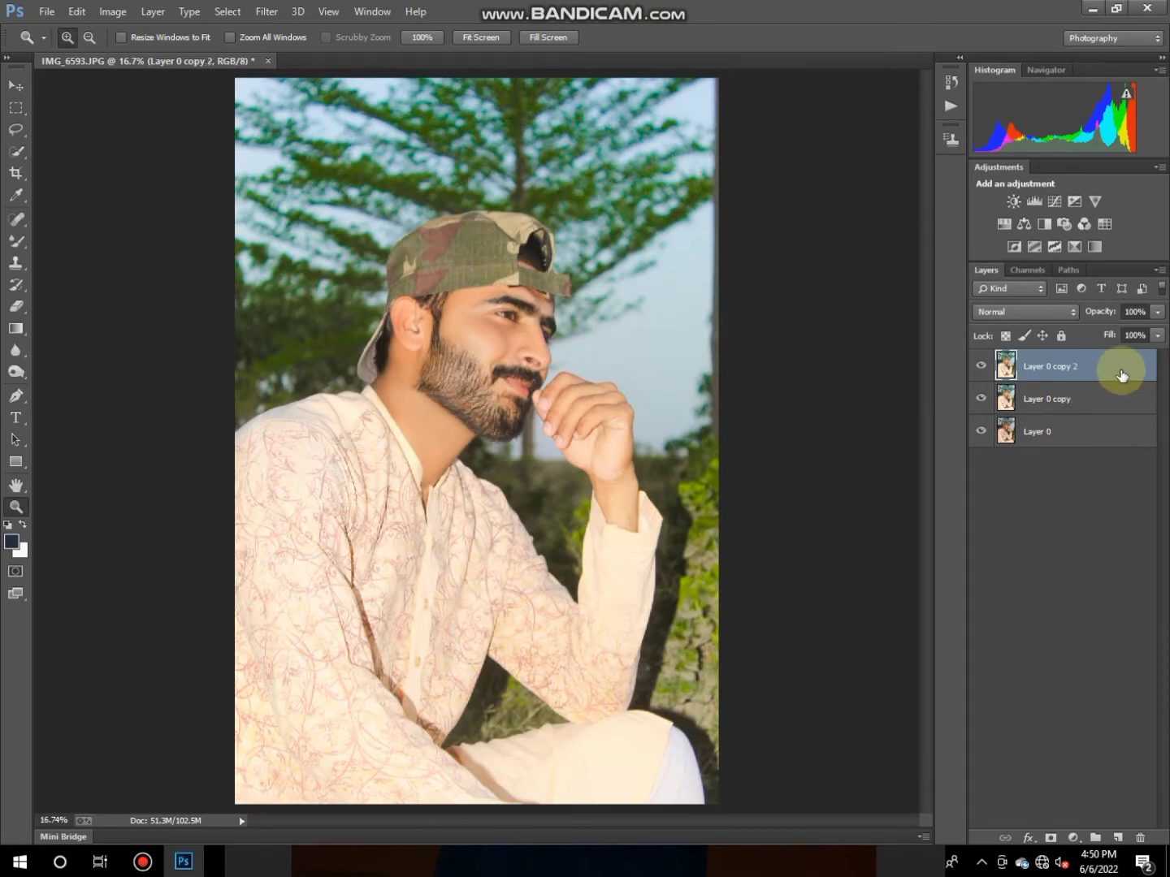
pyautogui.click(268, 12)
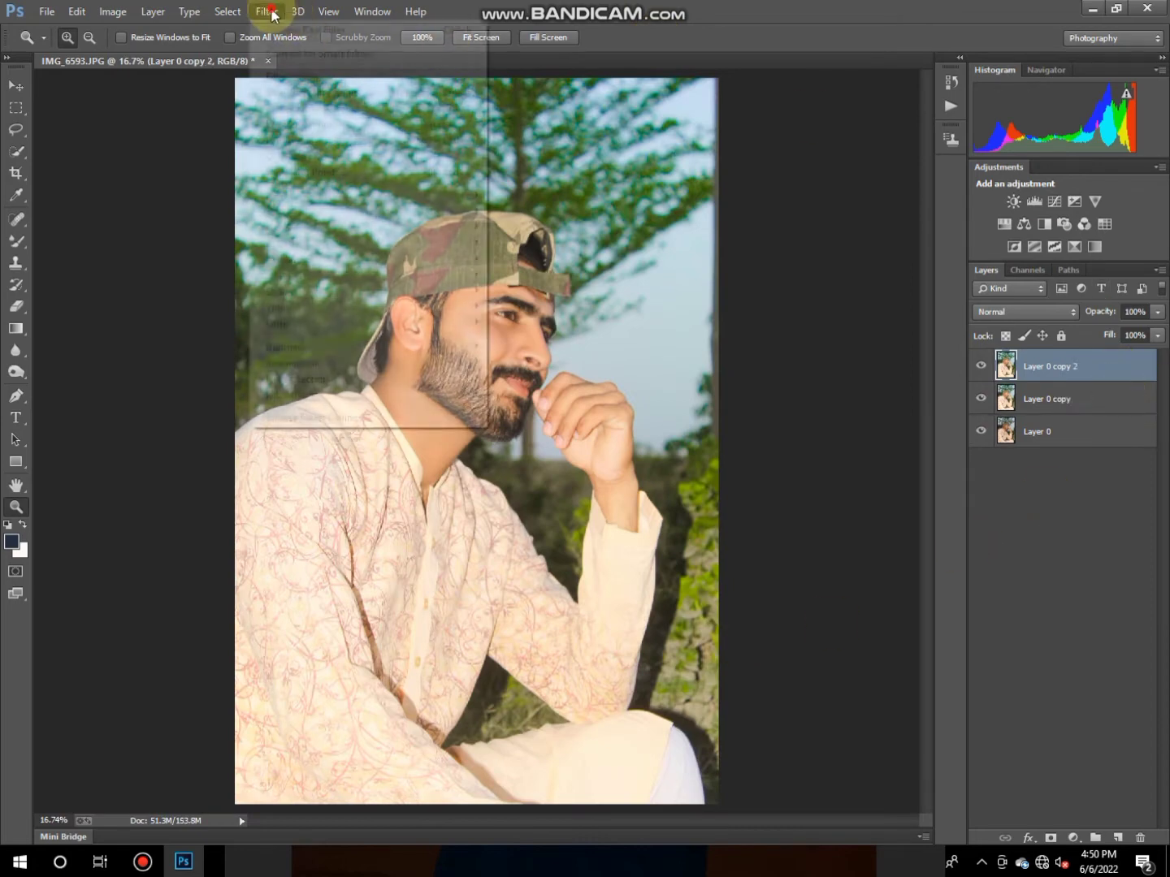
# Step: In Camera Raw, preview the ae2k19 presets, settling on ae2k19 (15)
pyautogui.click(295, 112)
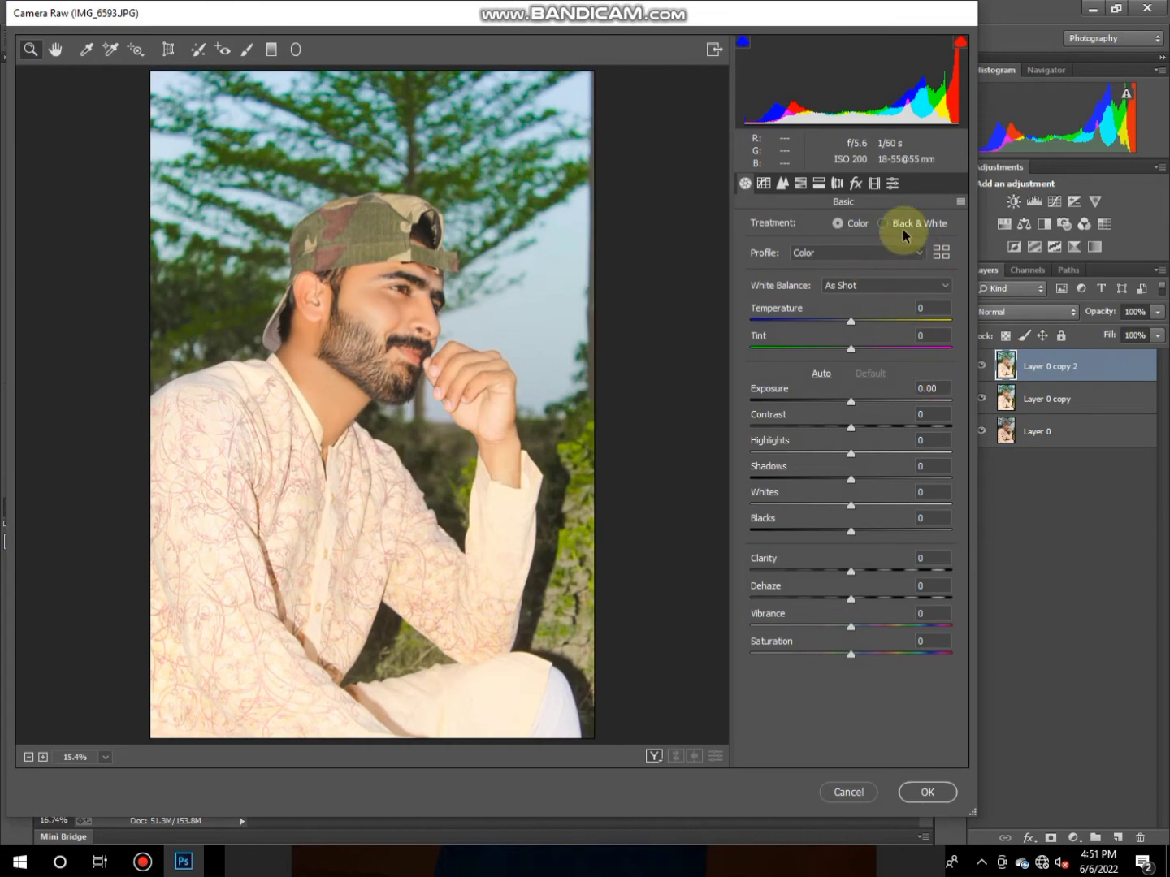
pyautogui.click(891, 182)
pyautogui.moveTo(964, 254); pyautogui.dragTo(965, 283)
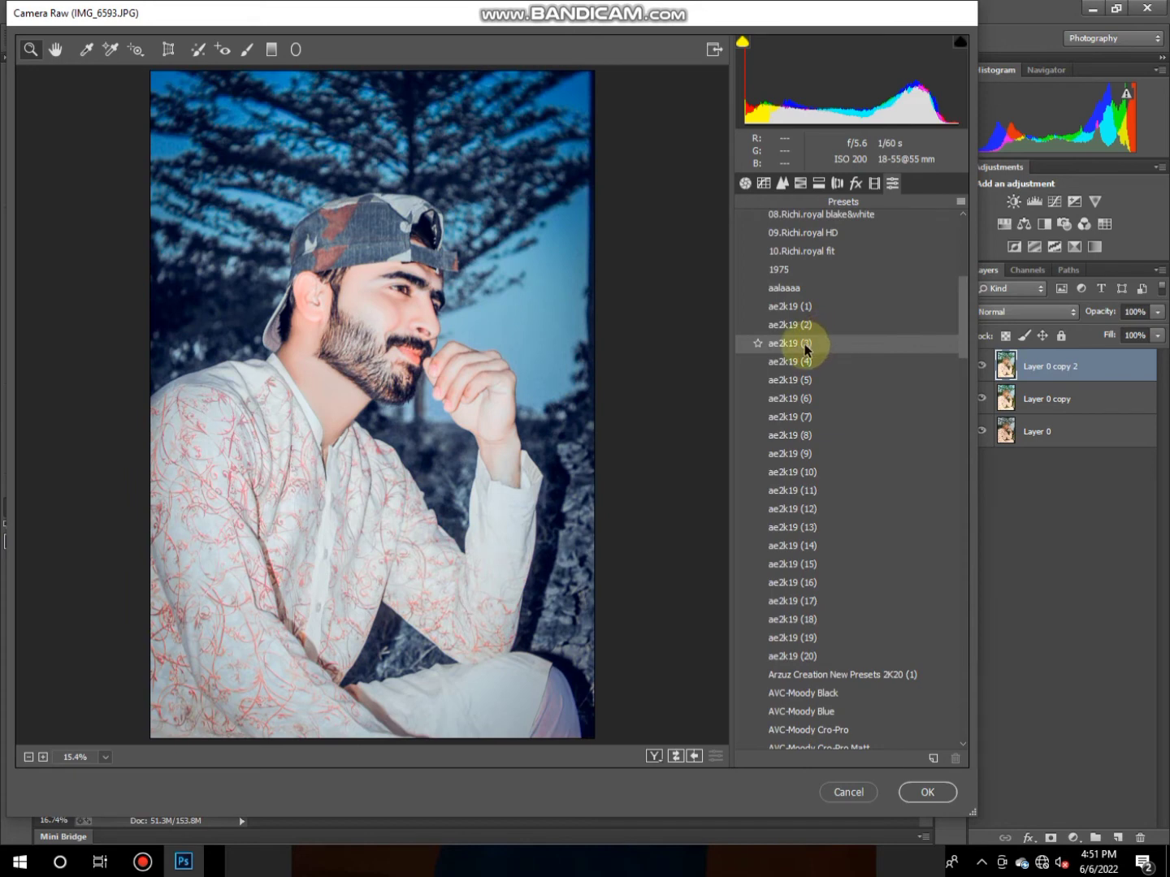
pyautogui.click(794, 341)
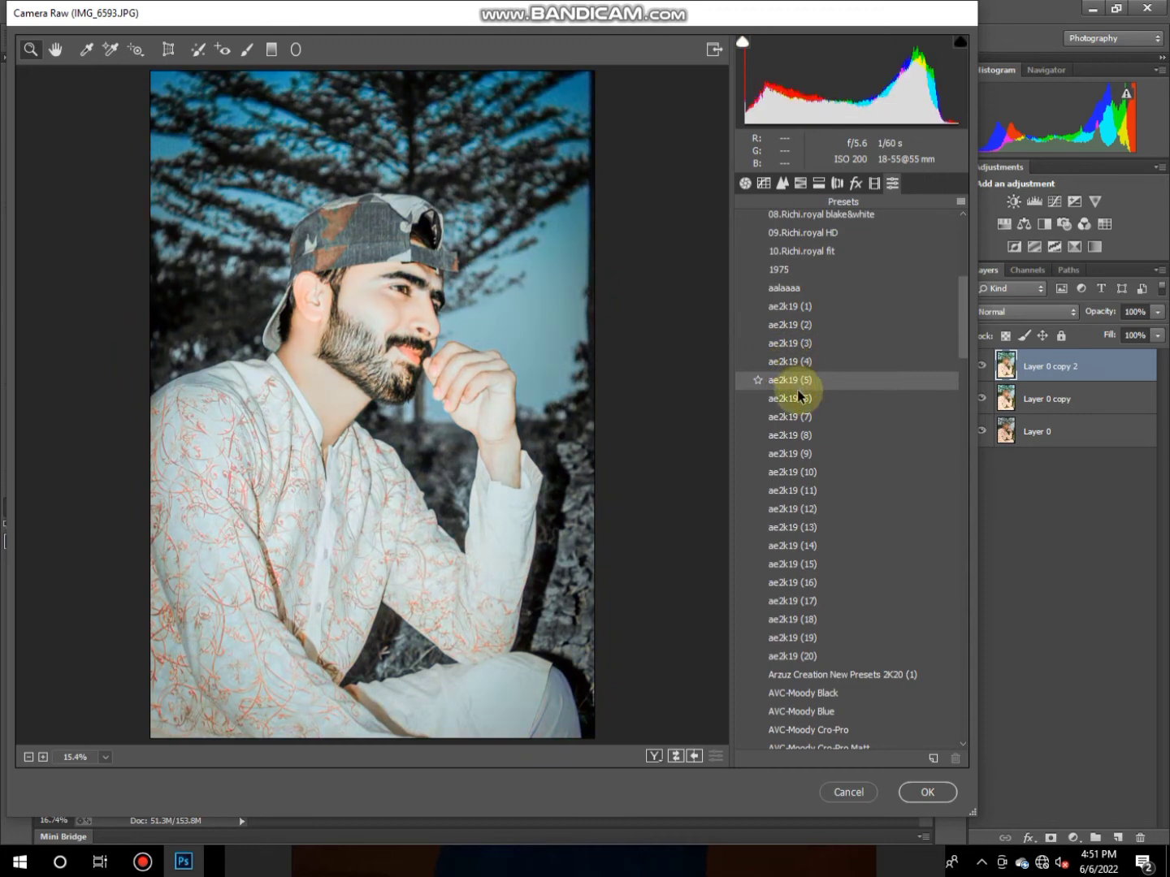
pyautogui.click(796, 429)
pyautogui.click(800, 454)
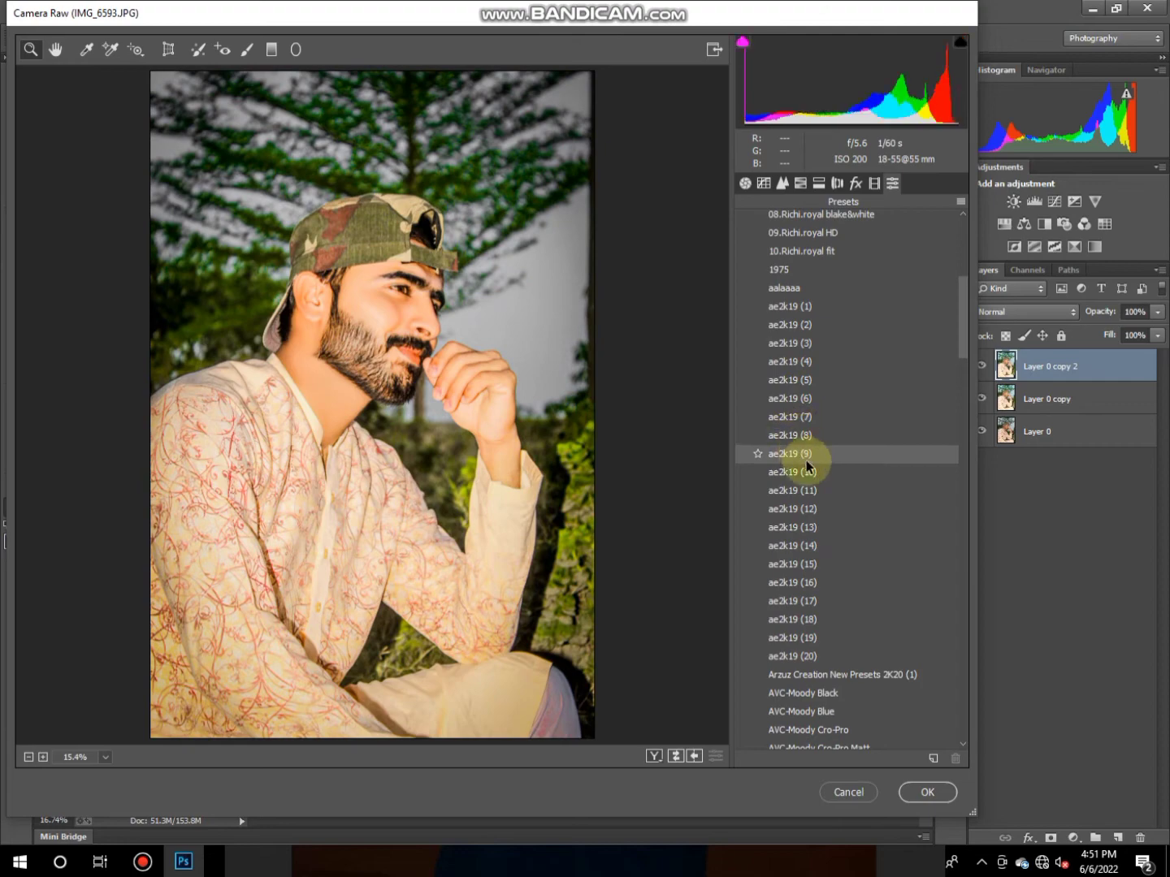
pyautogui.click(806, 490)
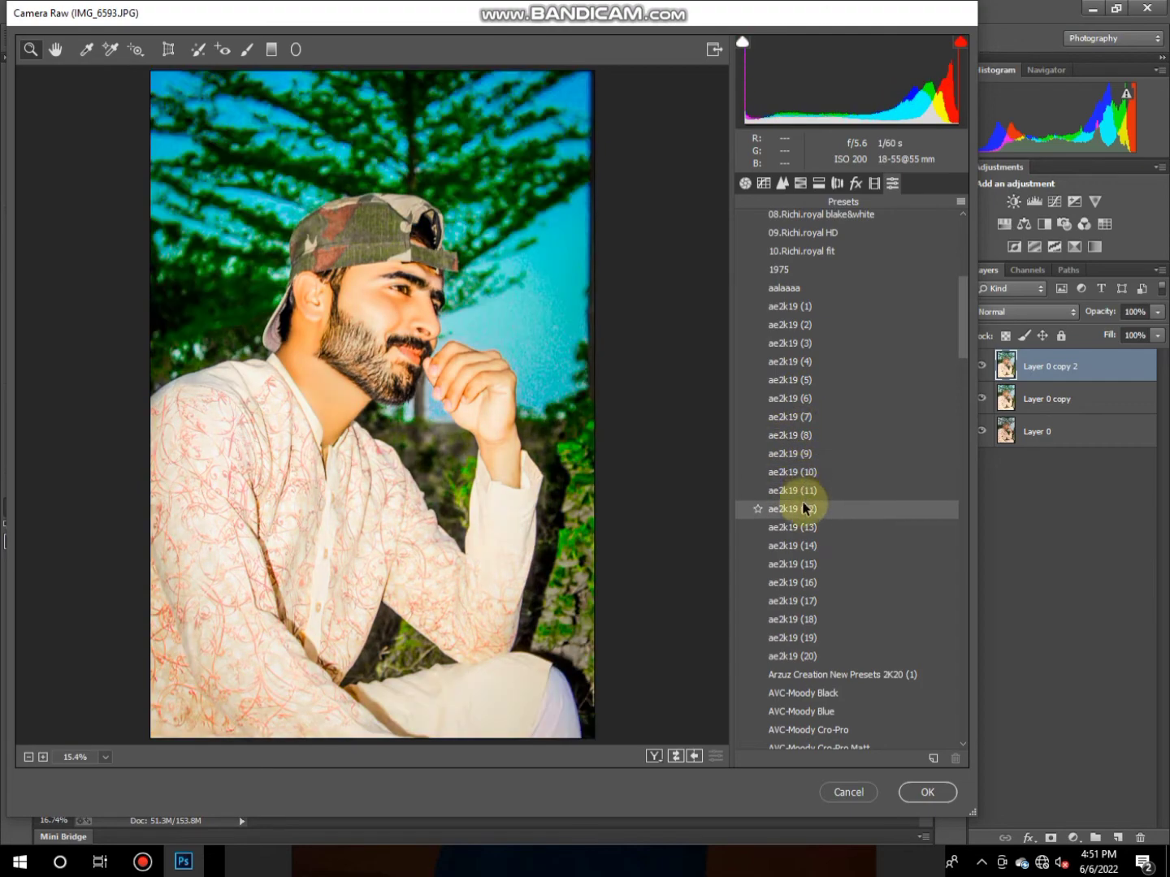
pyautogui.click(797, 523)
pyautogui.click(799, 563)
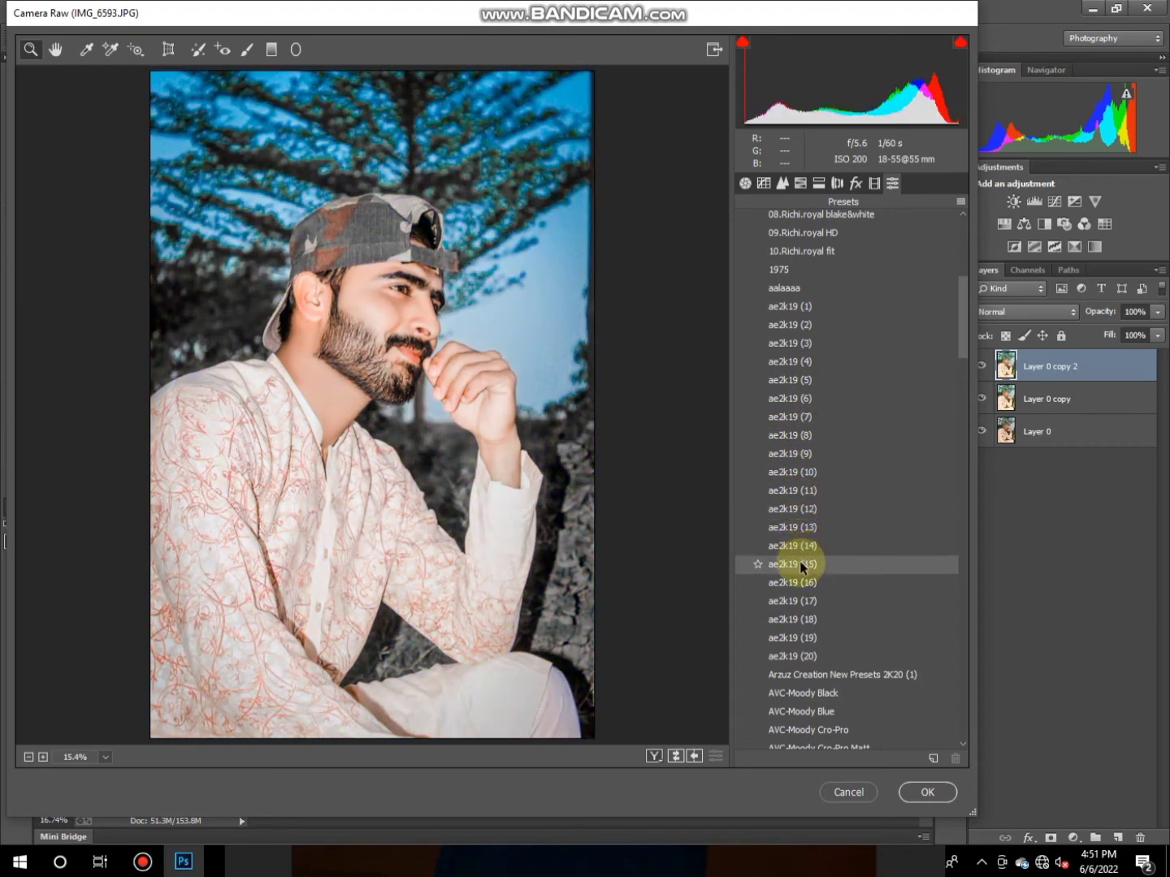
pyautogui.click(802, 582)
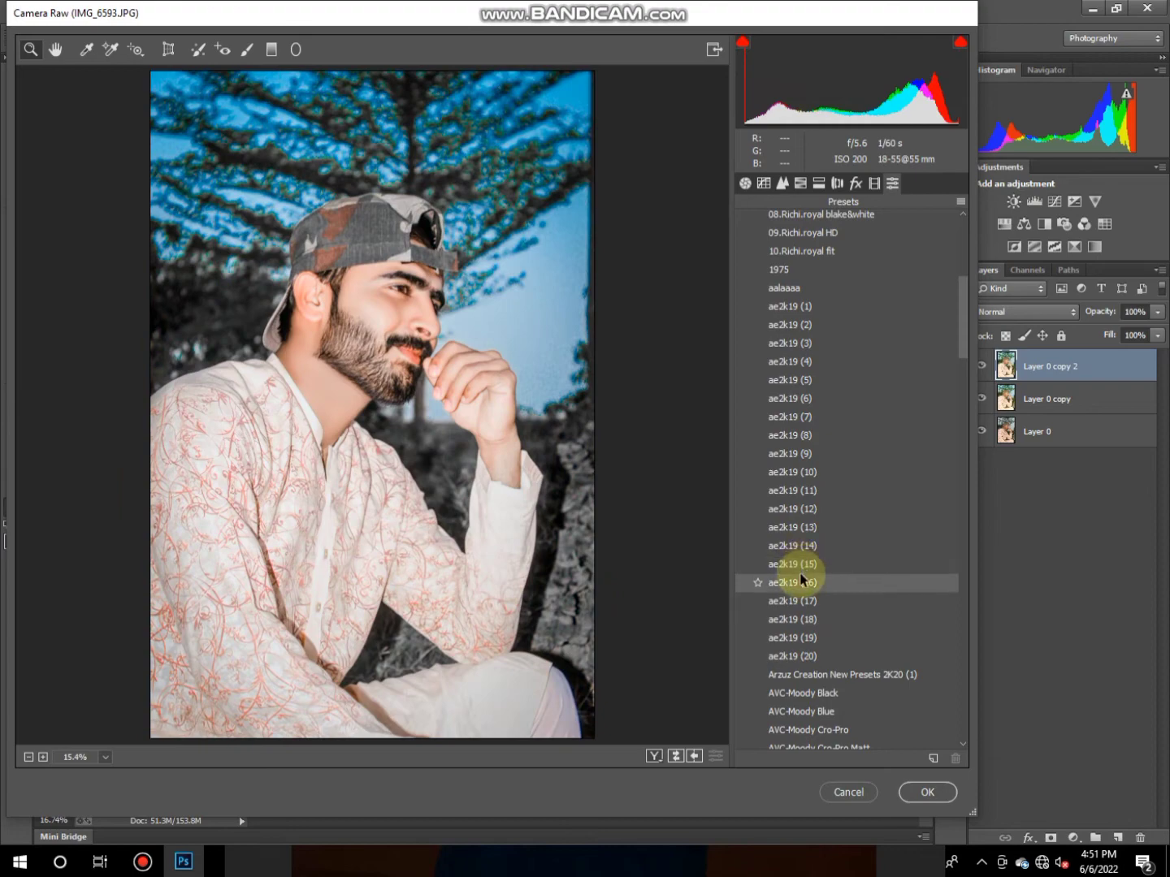
pyautogui.click(800, 565)
pyautogui.click(798, 560)
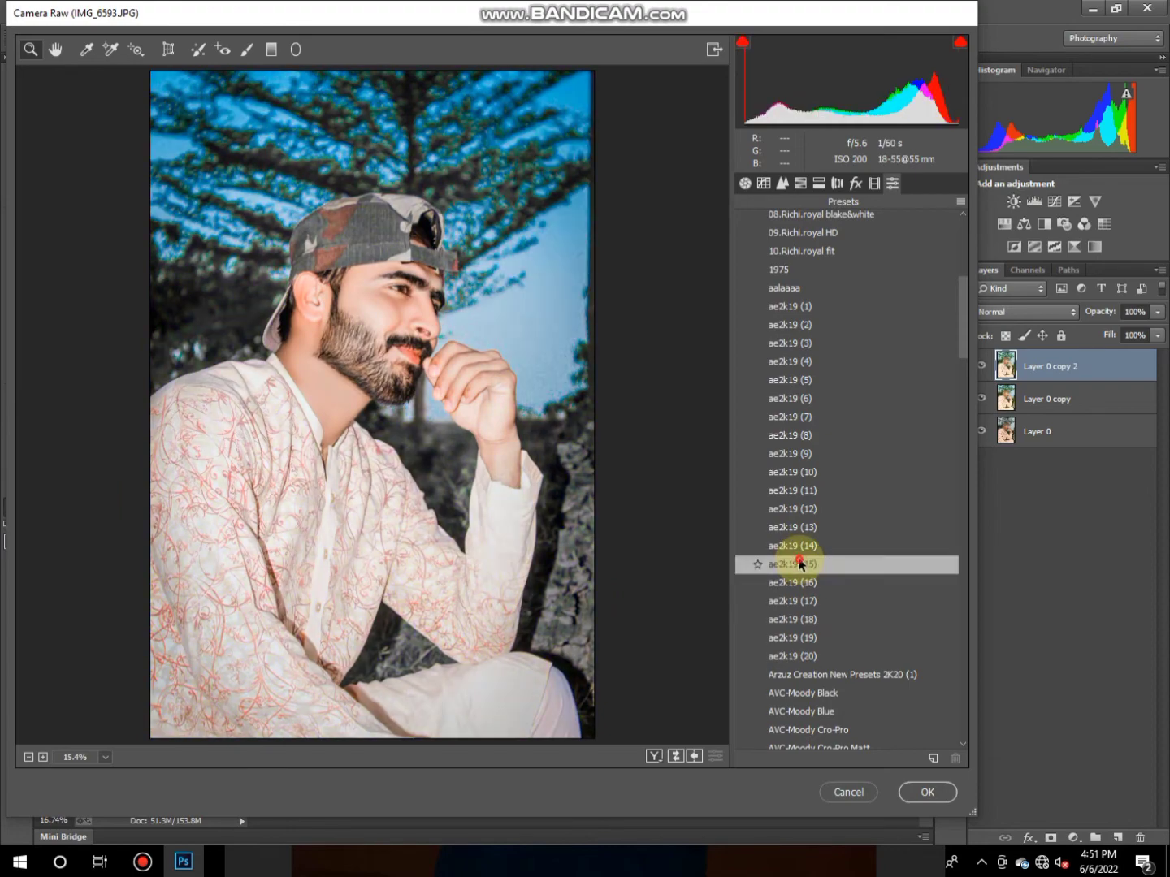
# Step: Apply the Arzuz Creation New Presets 2K20 (1) preset, check its −30 vignetting, and commit
pyautogui.click(400, 343)
pyautogui.rightClick(516, 425)
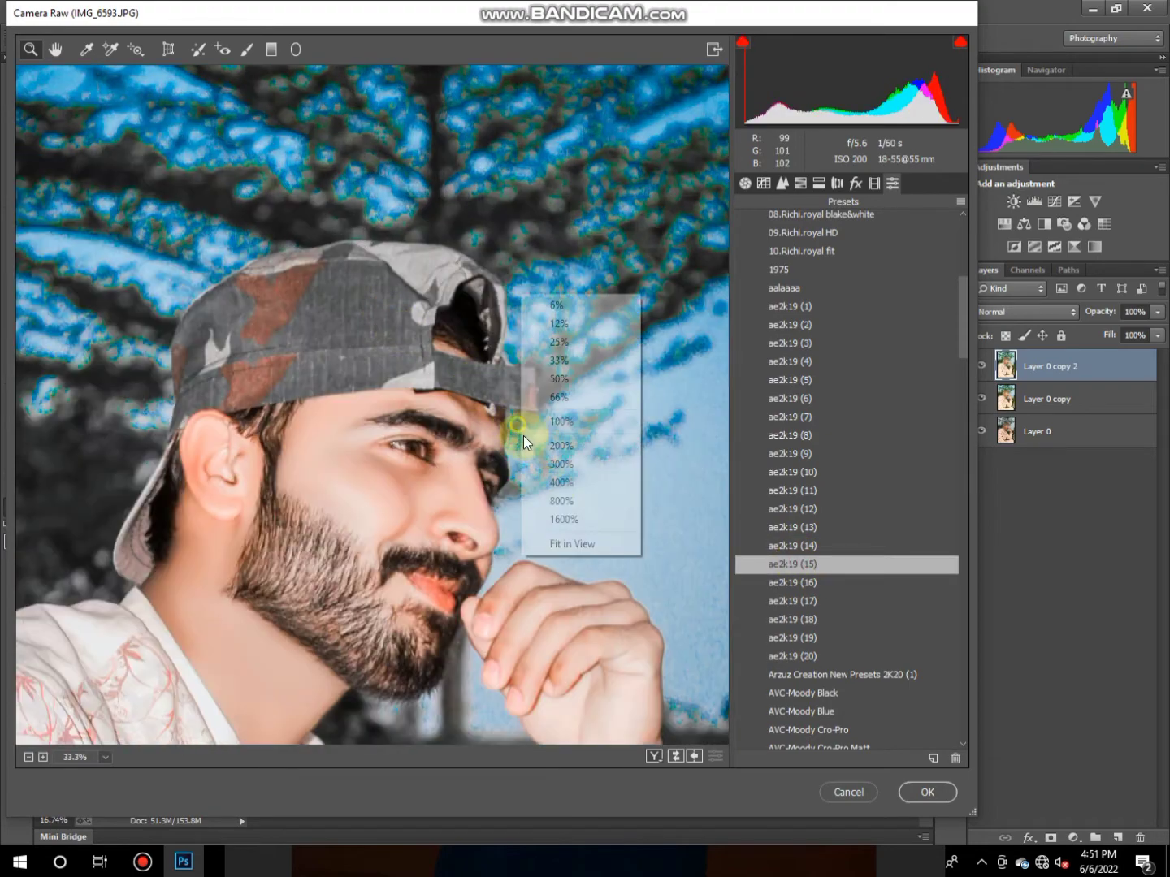
pyautogui.click(569, 545)
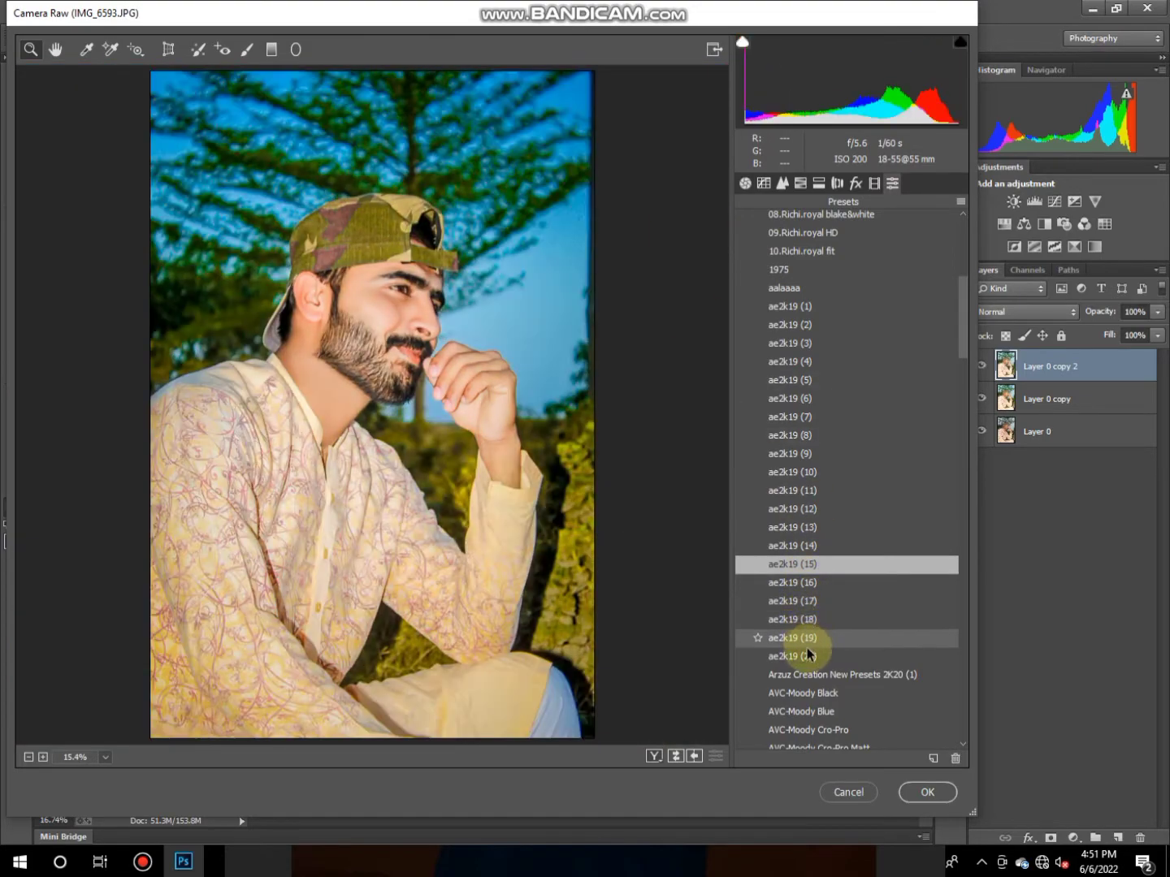
pyautogui.click(815, 677)
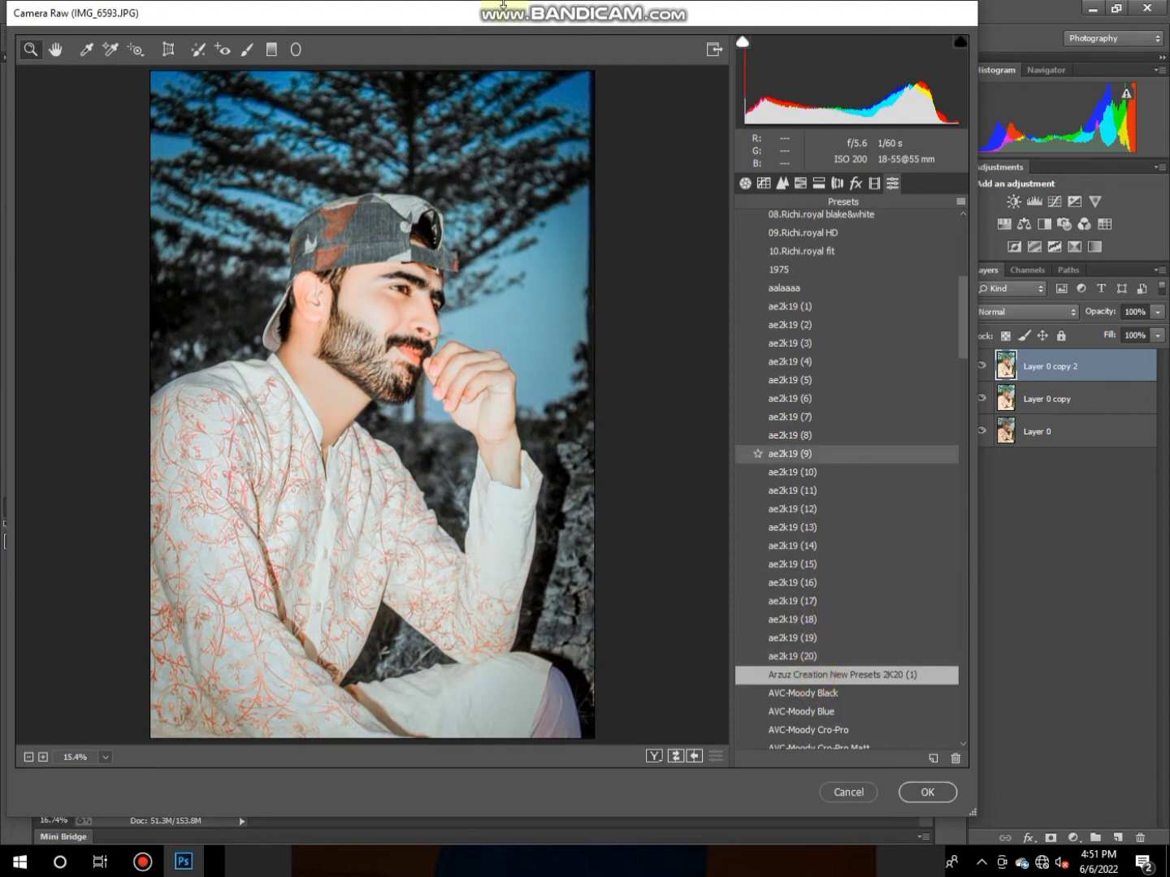
pyautogui.click(366, 273)
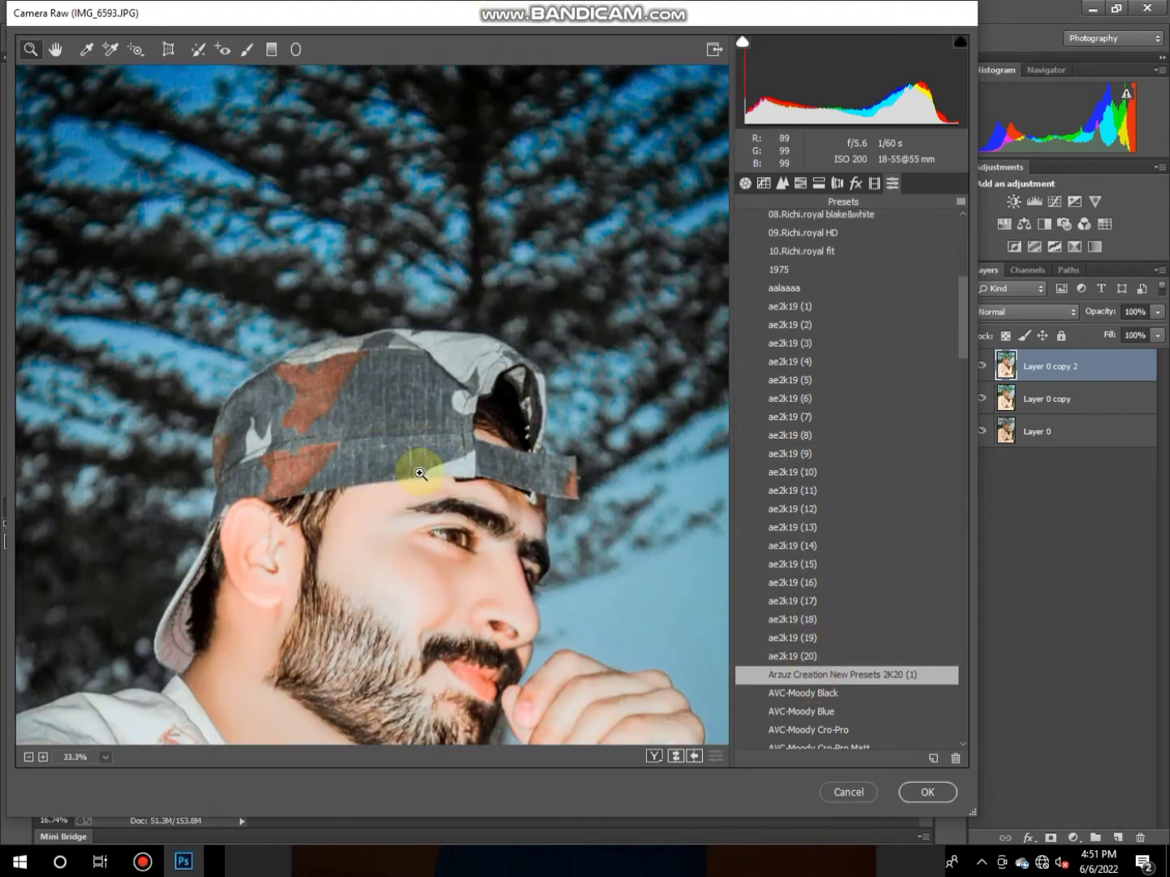
pyautogui.rightClick(461, 459)
pyautogui.click(523, 572)
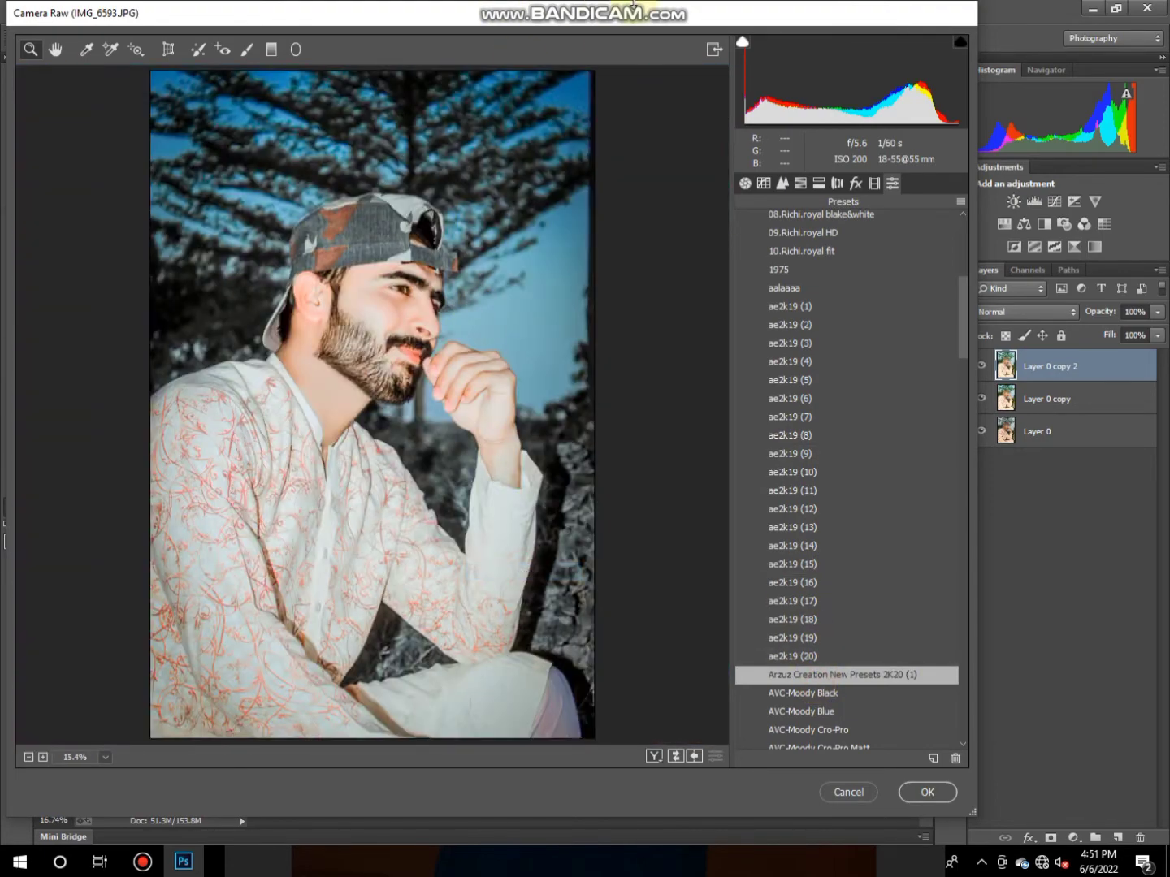
pyautogui.click(854, 182)
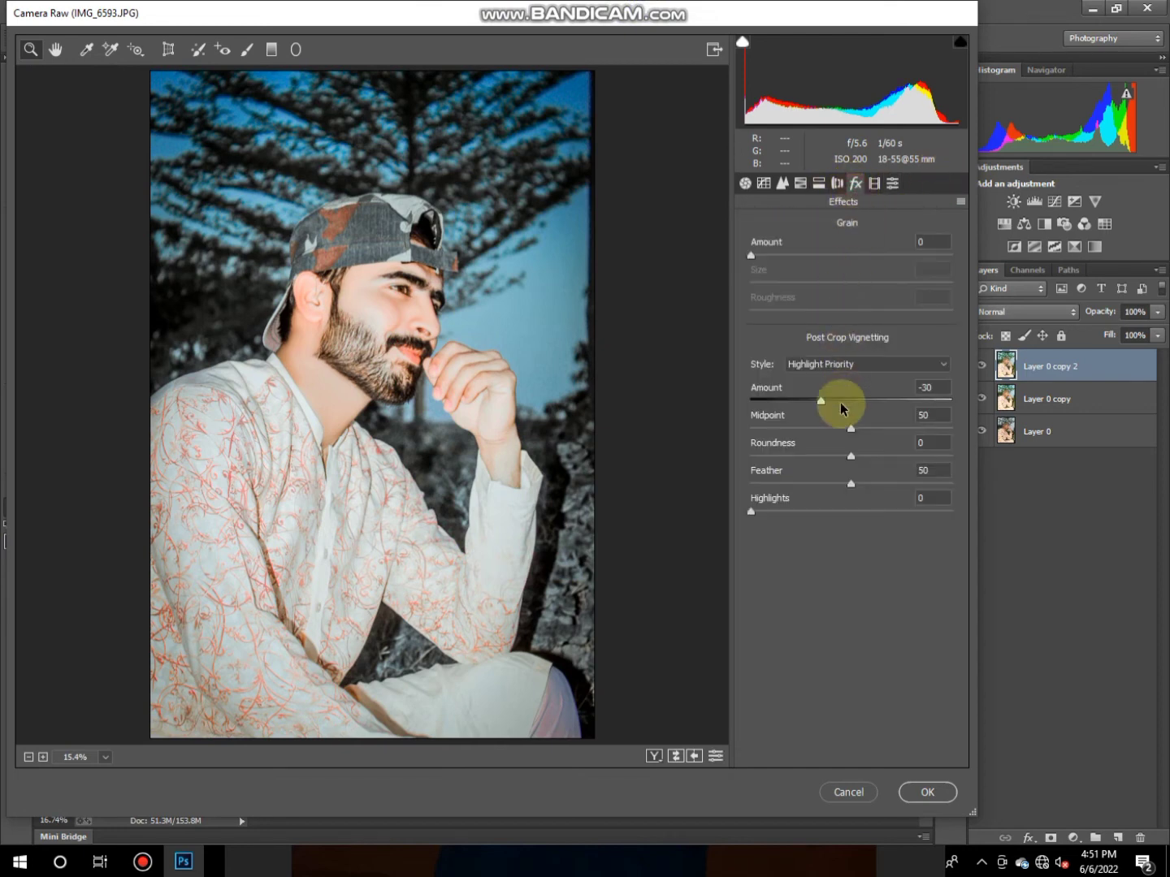
pyautogui.click(926, 793)
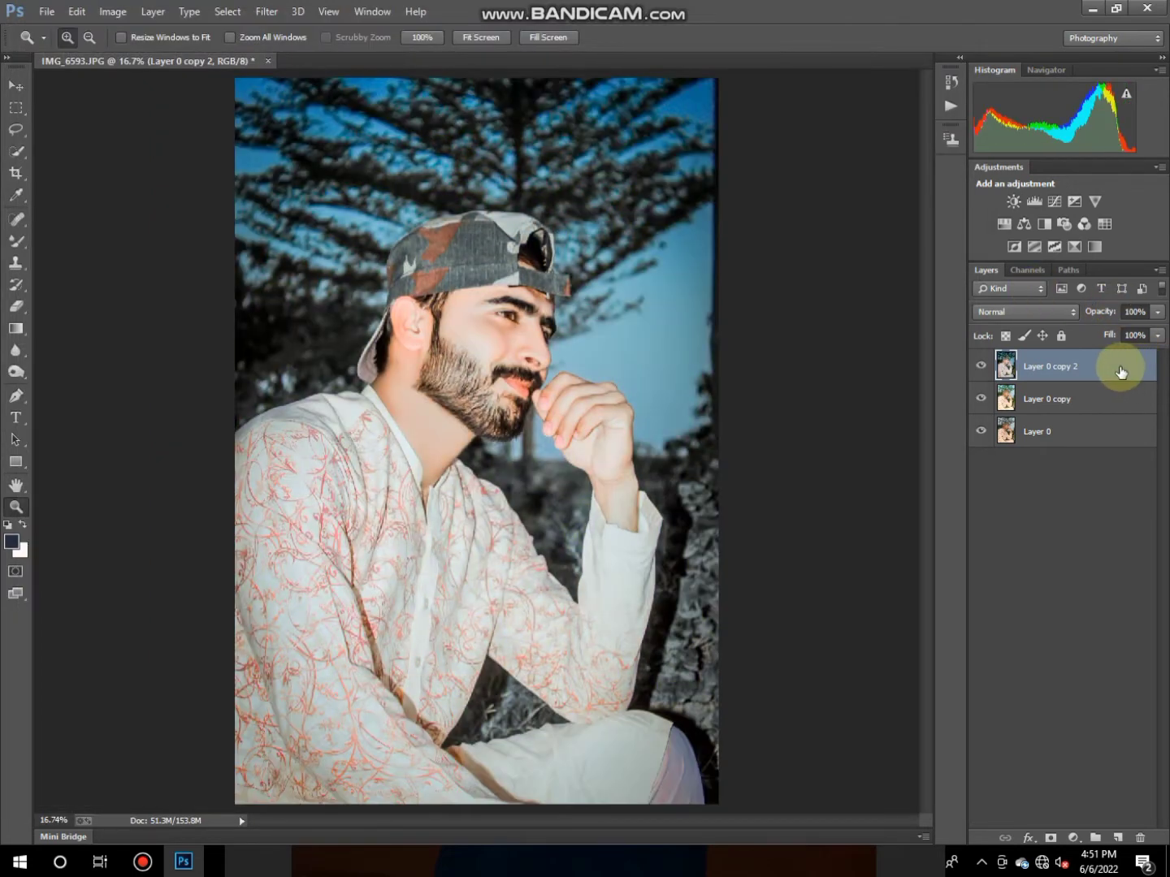
# Step: Drop Layer 0 copy 2's opacity to 81% and zoom in on the face to judge the blend
pyautogui.moveTo(1157, 311)
pyautogui.mouseDown()
pyautogui.moveTo(1118, 333)
pyautogui.moveTo(1150, 341)
pyautogui.moveTo(1141, 334)
pyautogui.mouseUp()
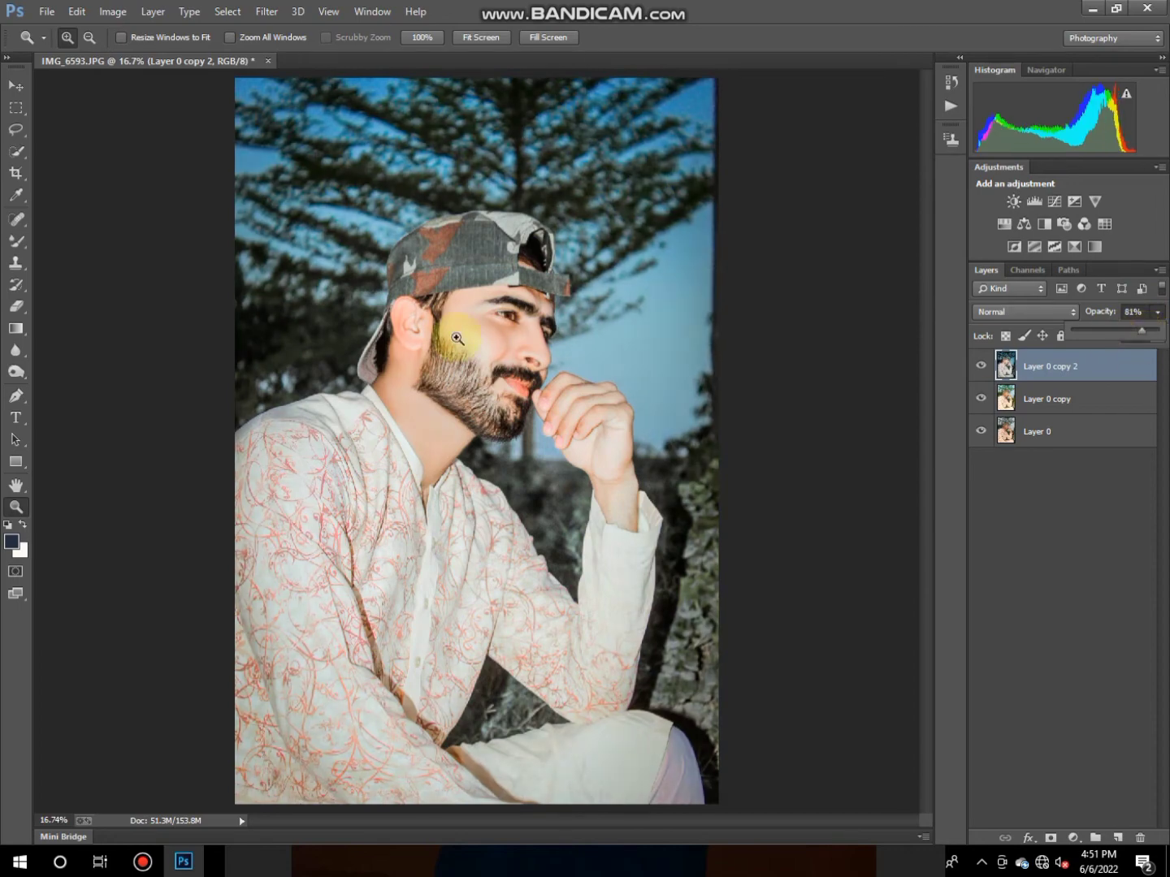
pyautogui.click(486, 322)
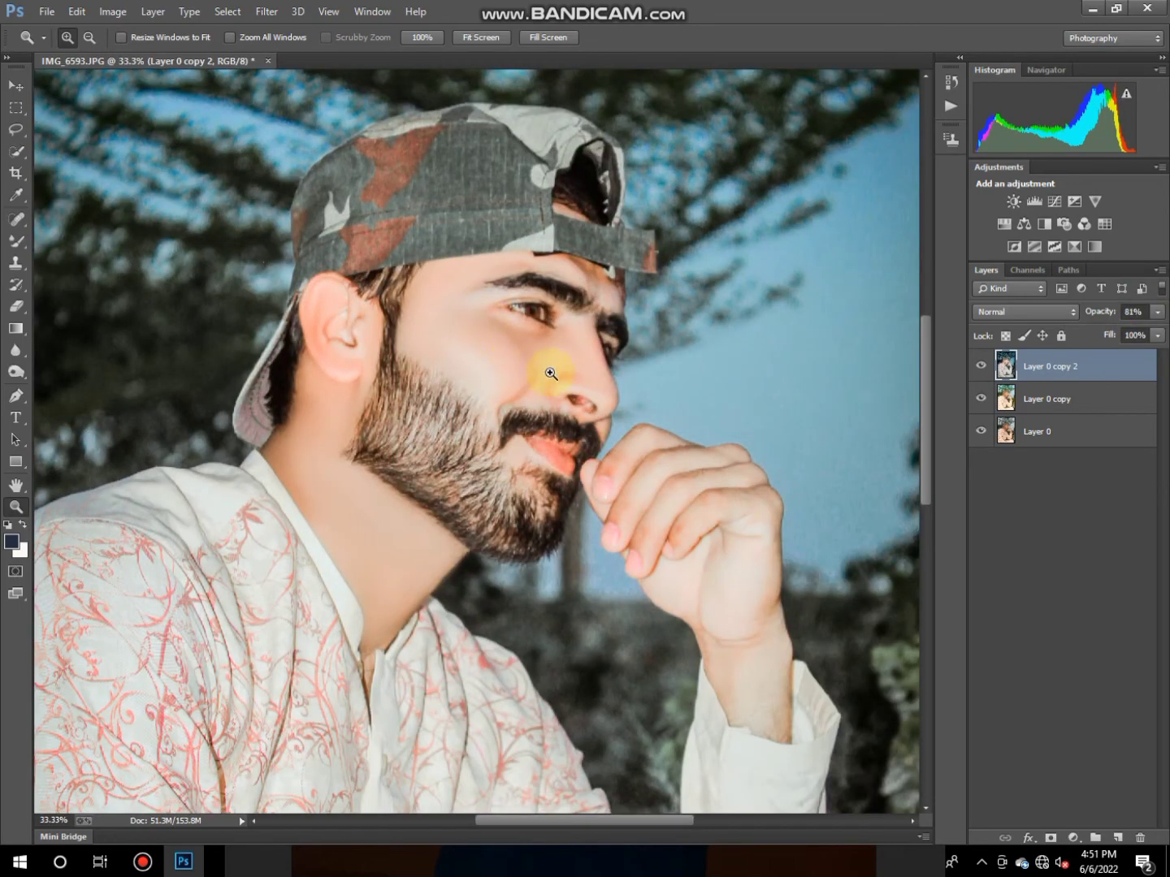
pyautogui.rightClick(556, 334)
pyautogui.click(604, 448)
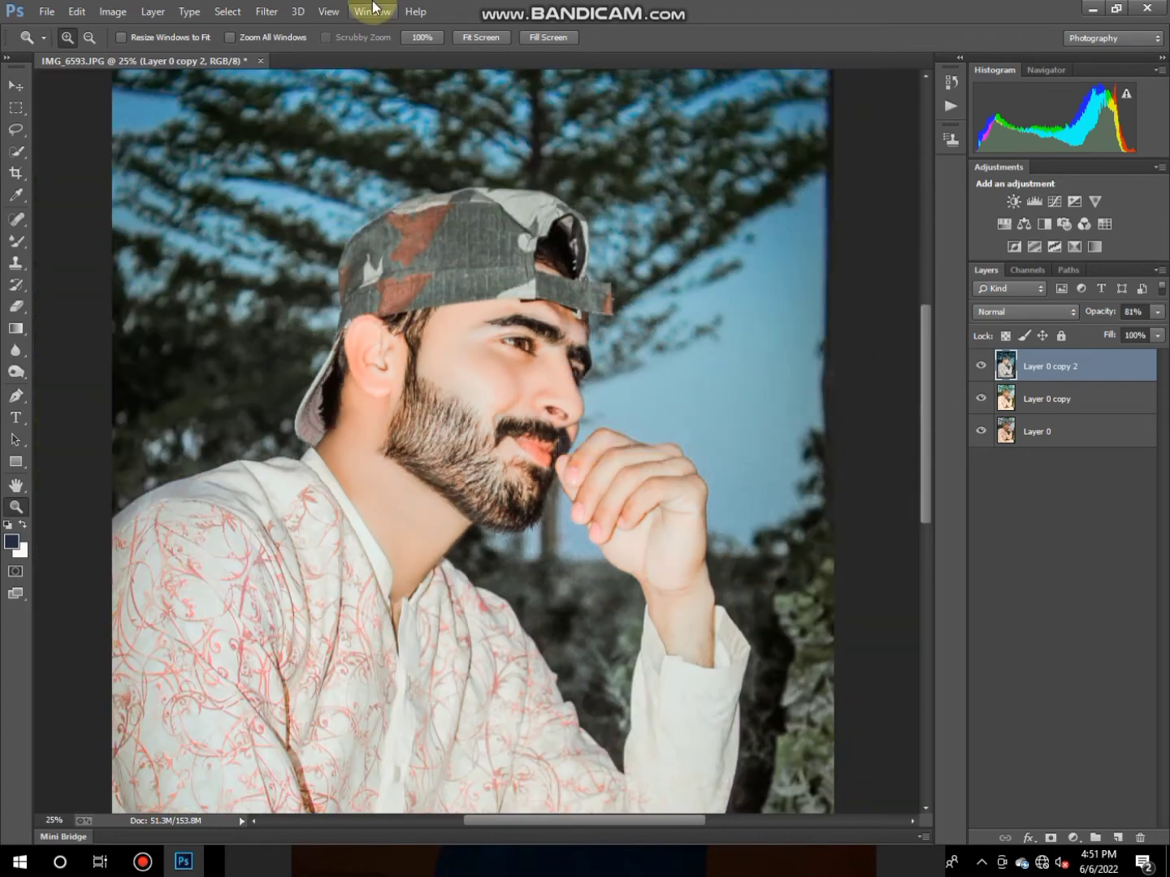
# Step: Compare the blue grade by toggling Layer 0 copy 2, then merge it into Layer 0 copy
pyautogui.rightClick(479, 266)
pyautogui.click(528, 277)
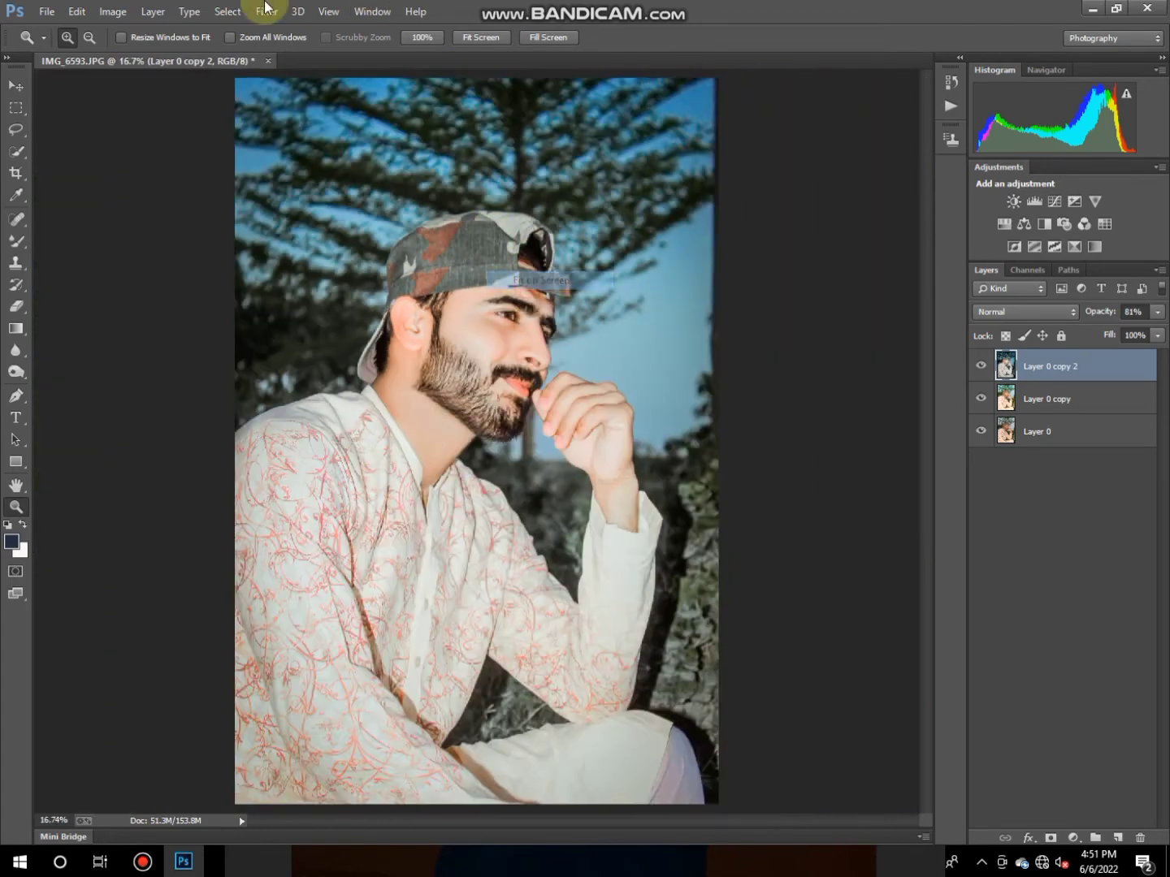
pyautogui.click(981, 367)
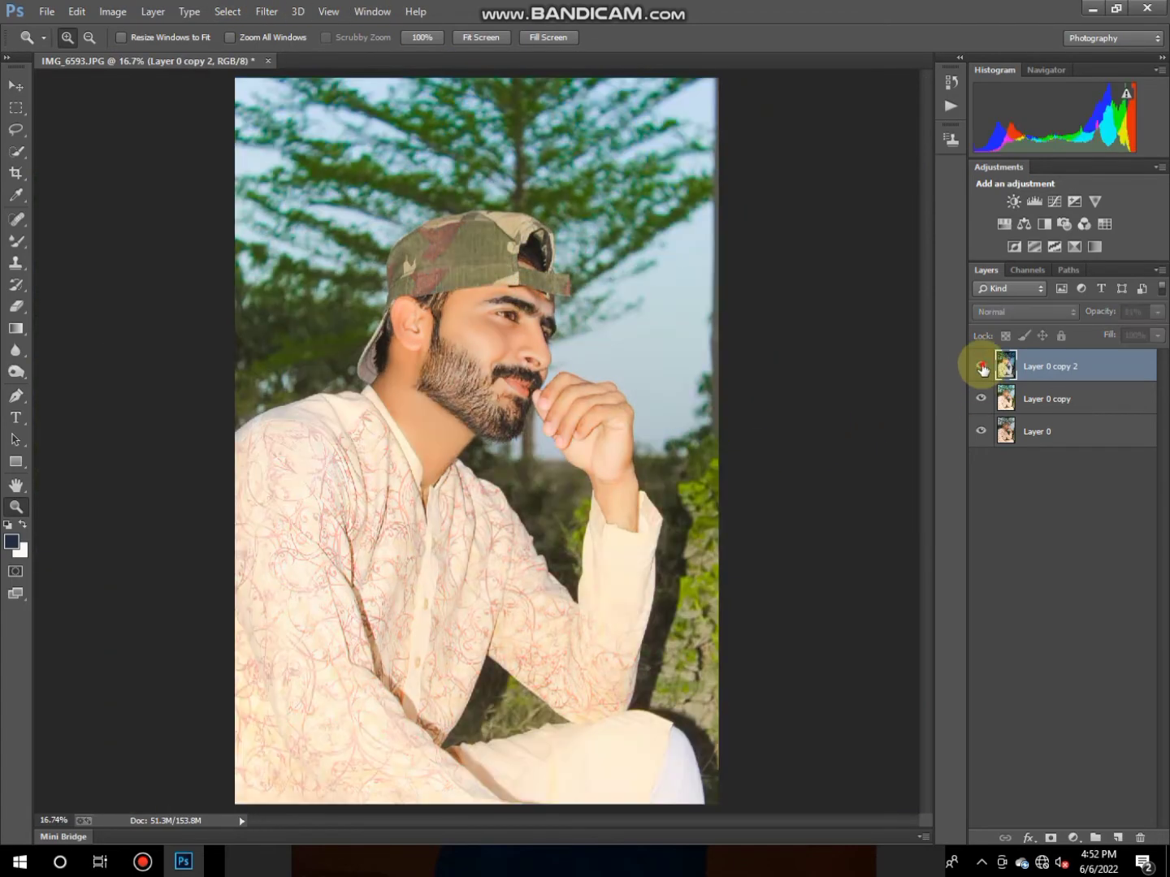
pyautogui.rightClick(1107, 369)
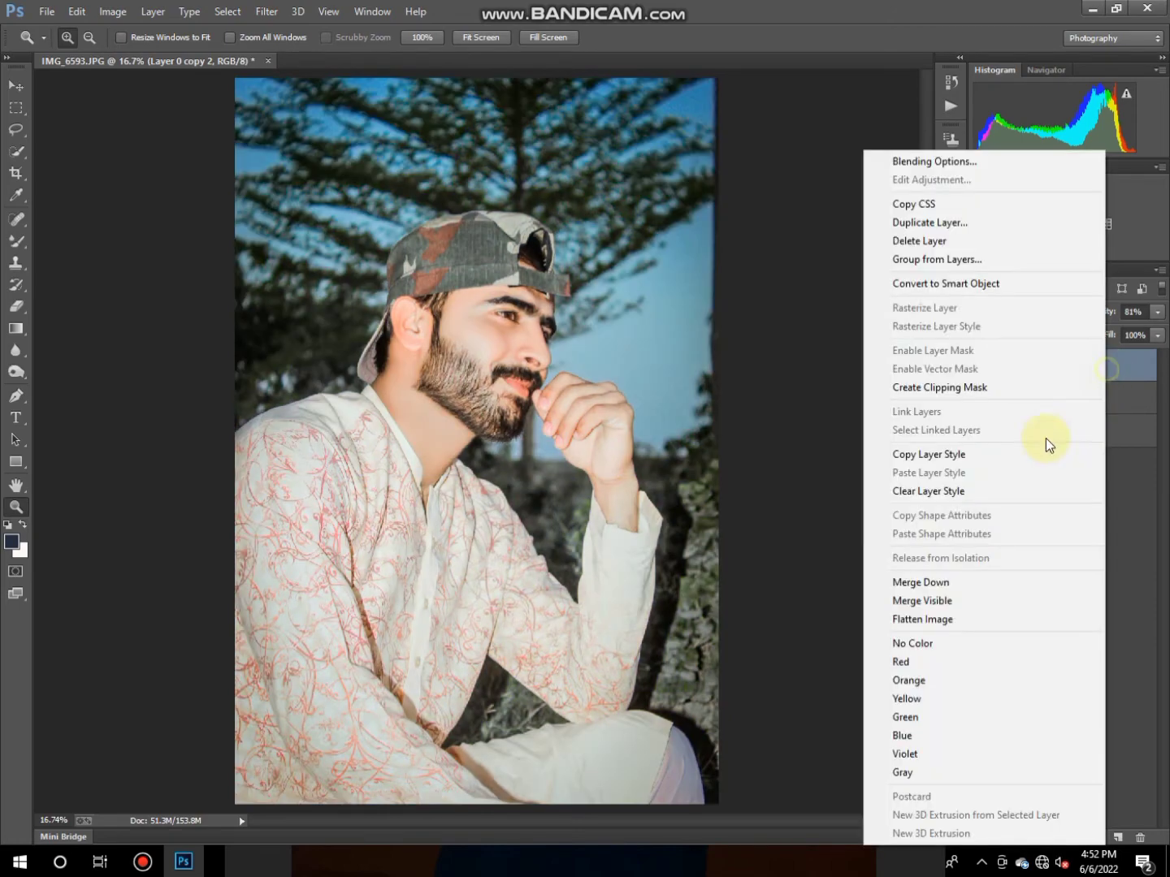
pyautogui.click(897, 582)
# Step: Zoom in on the raised hand and blend the finger and knuckle skin with the Mixer Brush
pyautogui.click(615, 424)
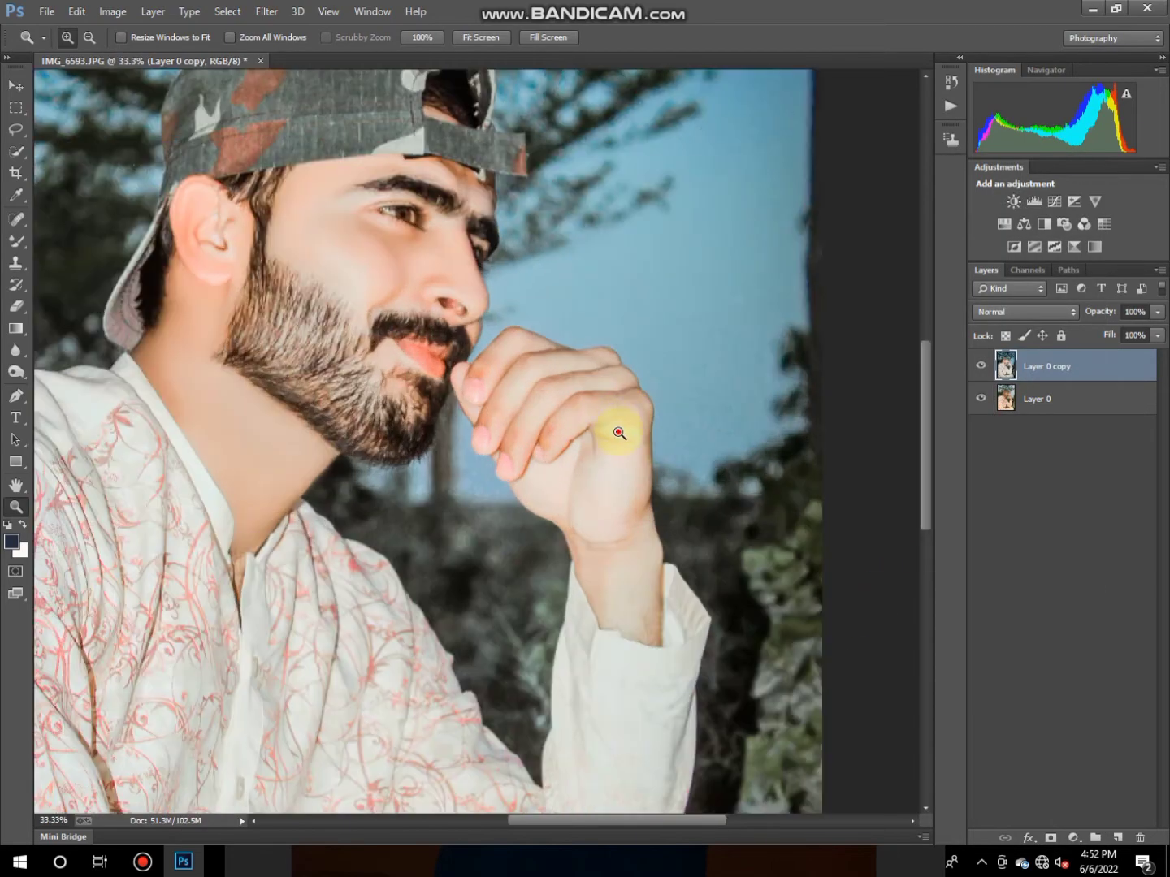
pyautogui.click(618, 432)
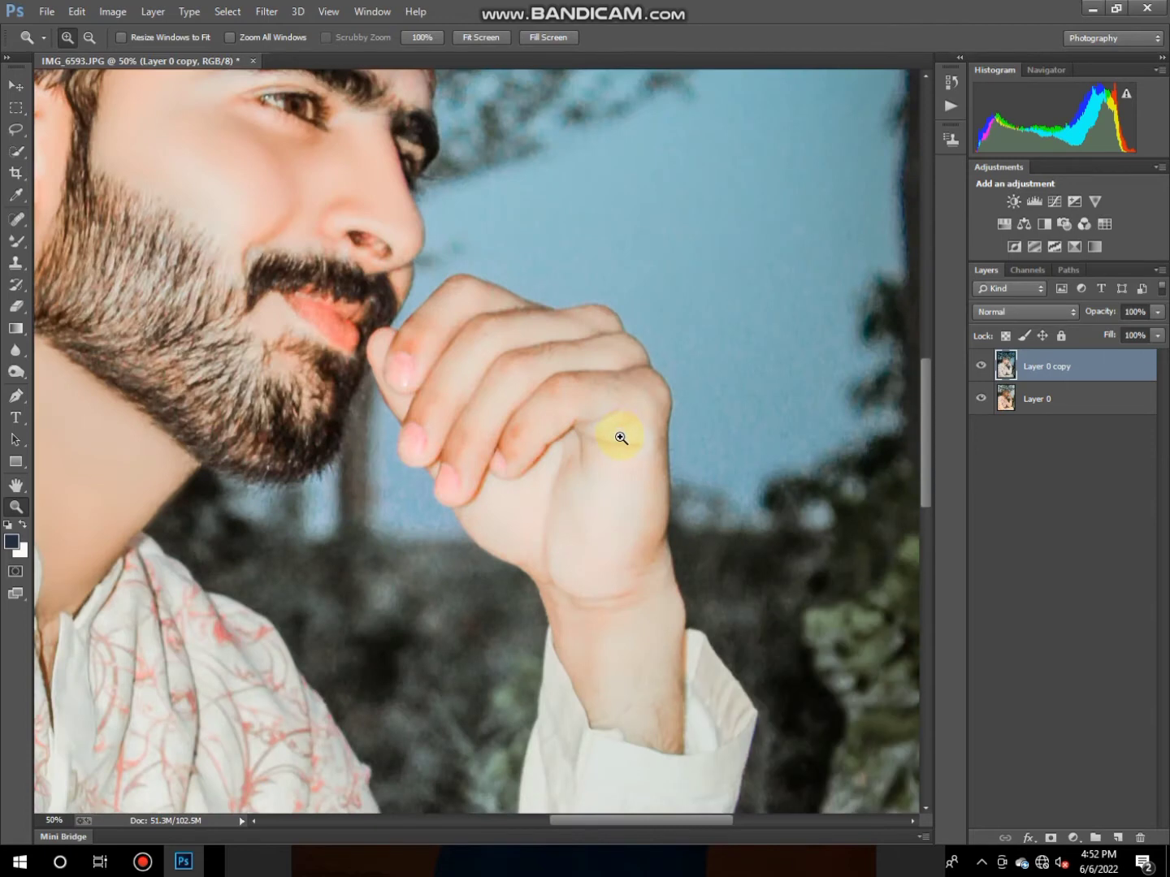
pyautogui.scroll(-1, 632, 450)
pyautogui.click(16, 241)
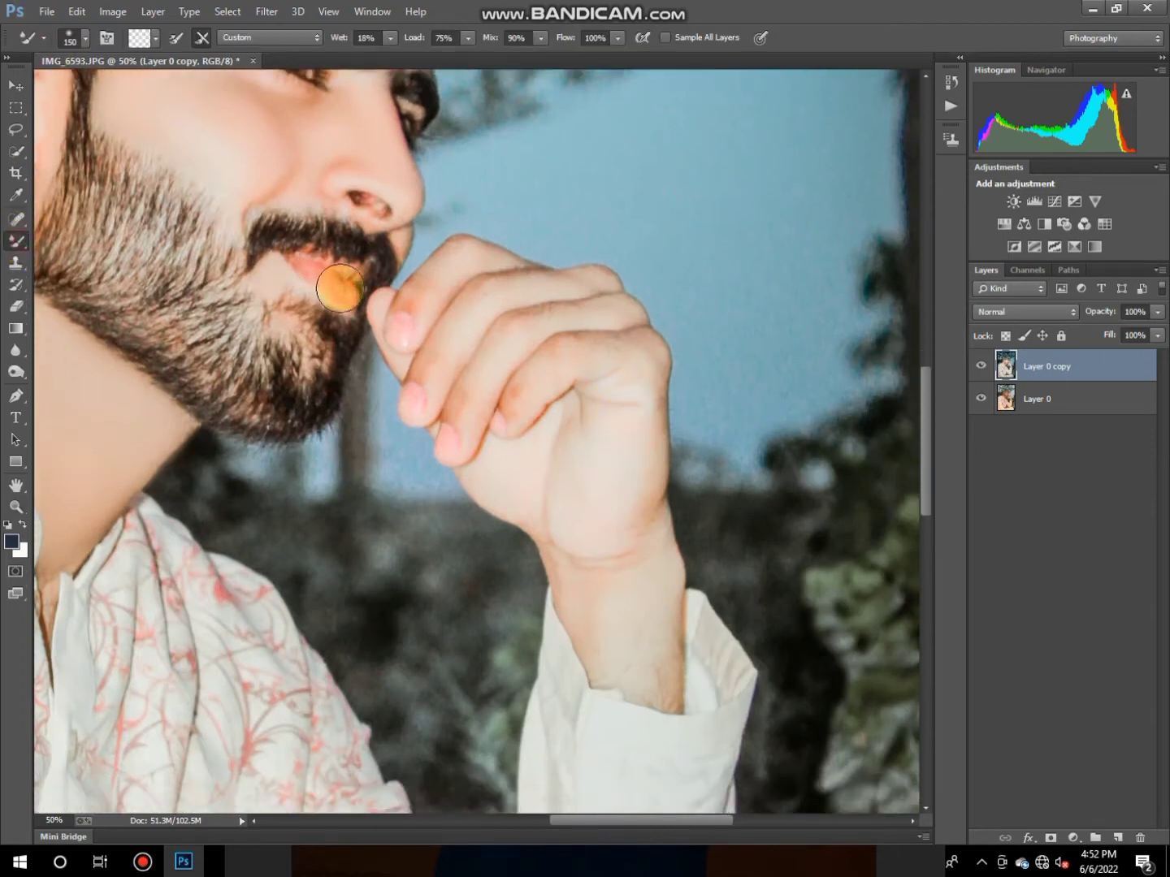
pyautogui.scroll(-2, 341, 275)
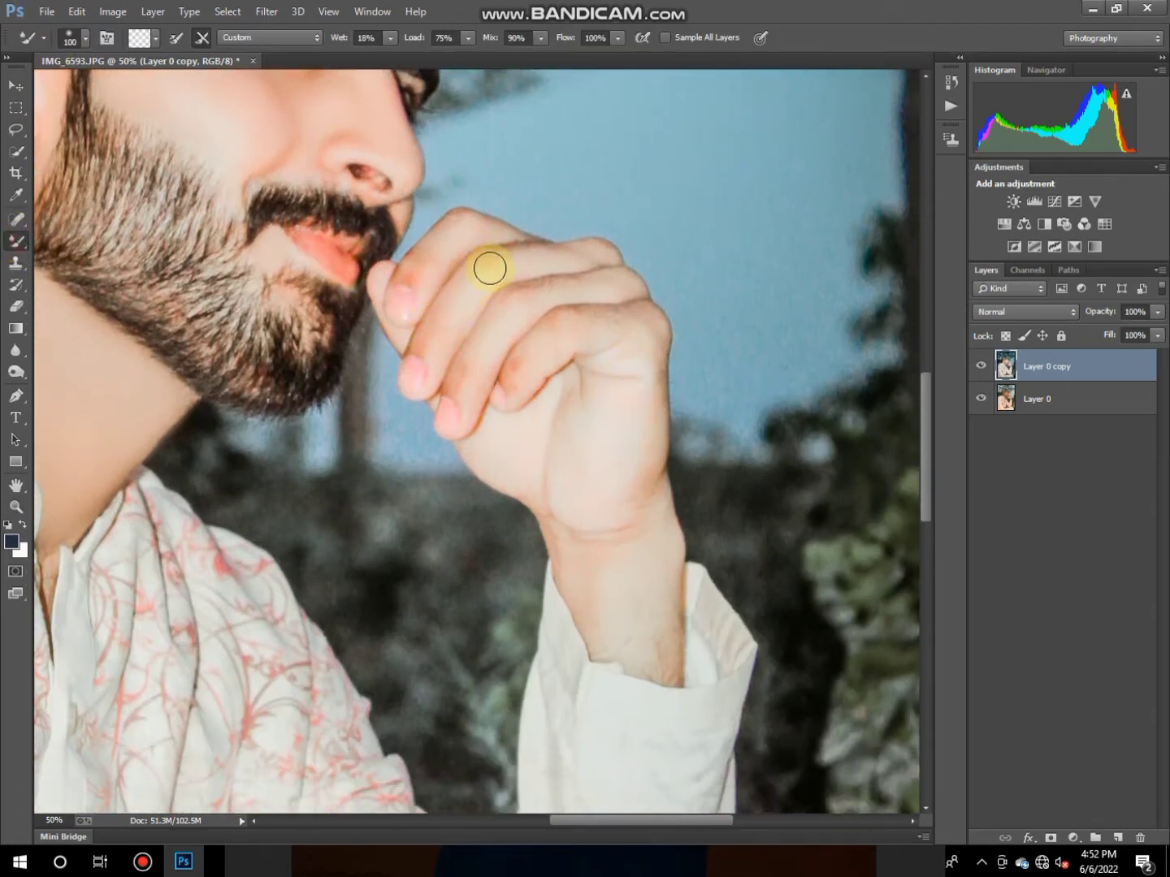
pyautogui.moveTo(555, 251); pyautogui.dragTo(536, 257)
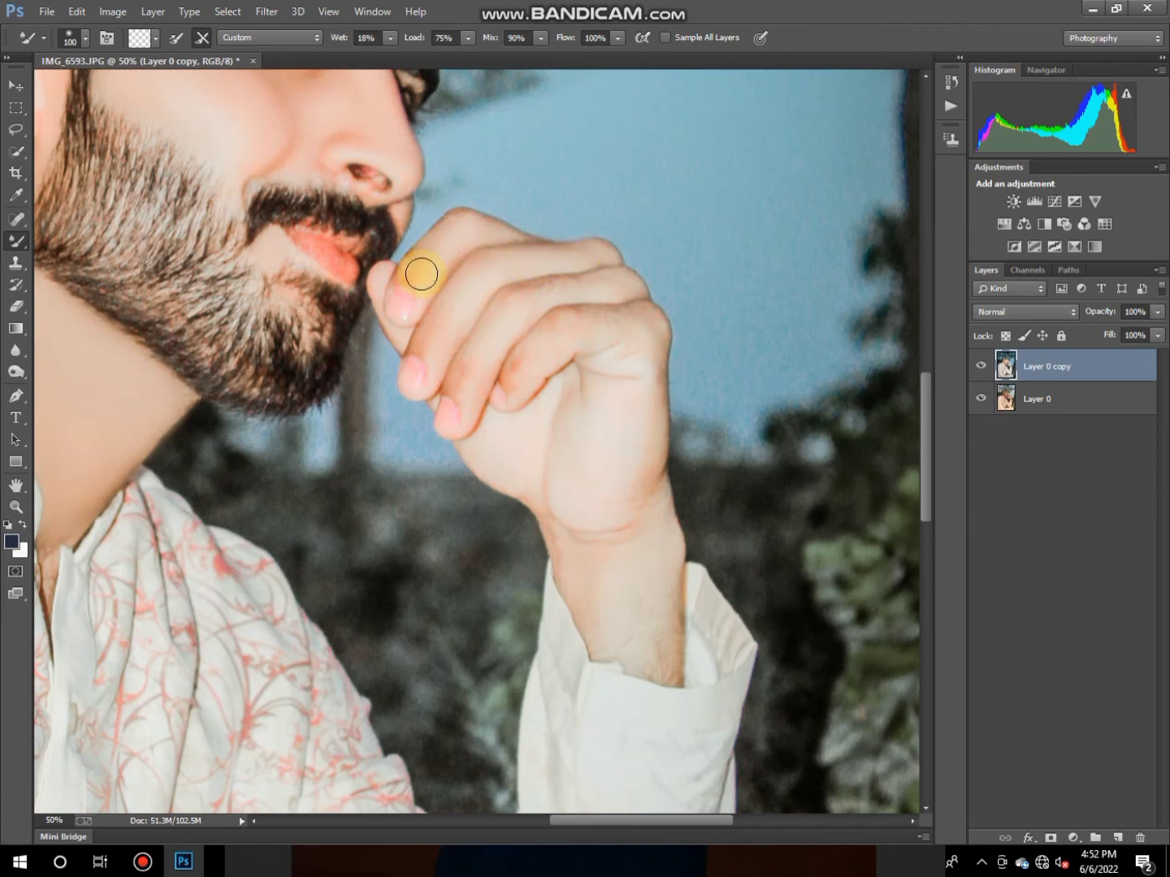
pyautogui.moveTo(540, 299); pyautogui.dragTo(513, 302)
# Step: Resize the brush to 100, then 150, and blend the back of the hand and wrist
pyautogui.press('[')
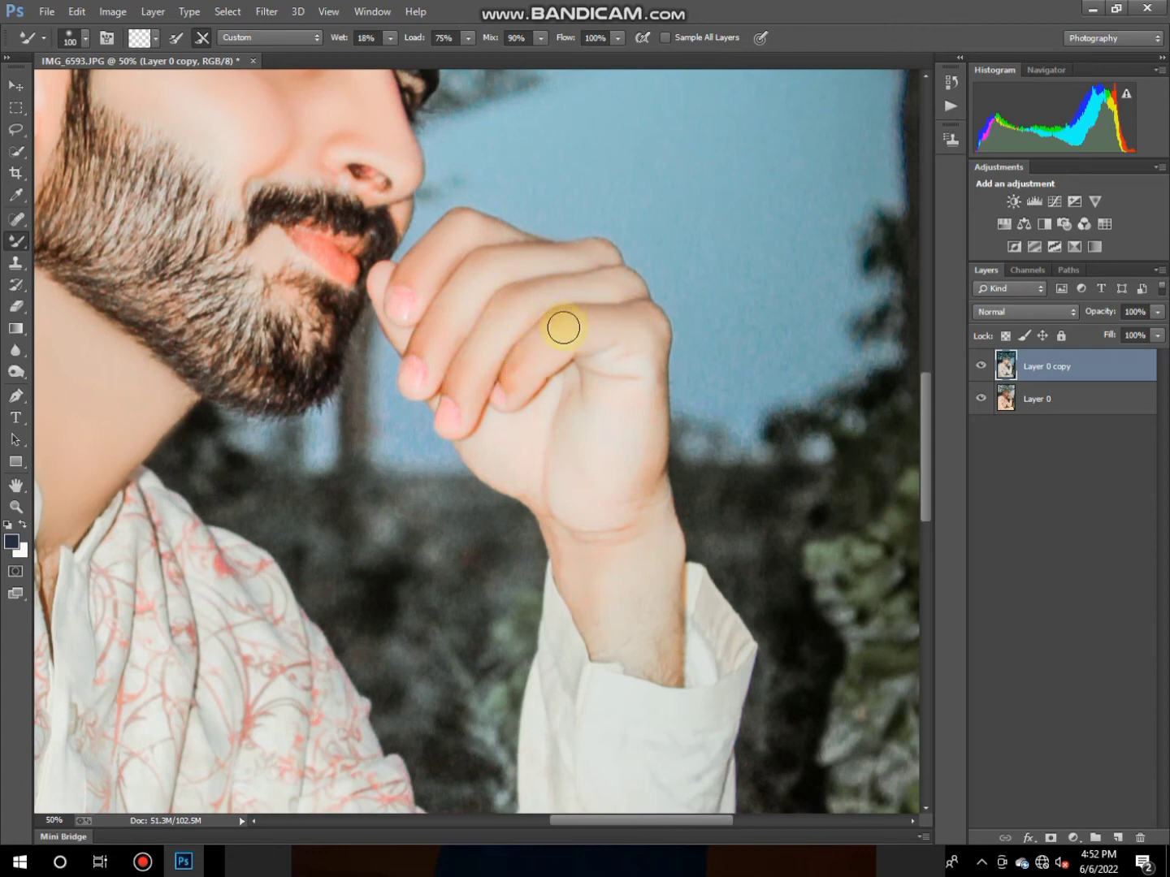
pyautogui.moveTo(563, 327); pyautogui.dragTo(636, 311)
pyautogui.scroll(-2, 630, 333)
pyautogui.press(']')
pyautogui.press(']')
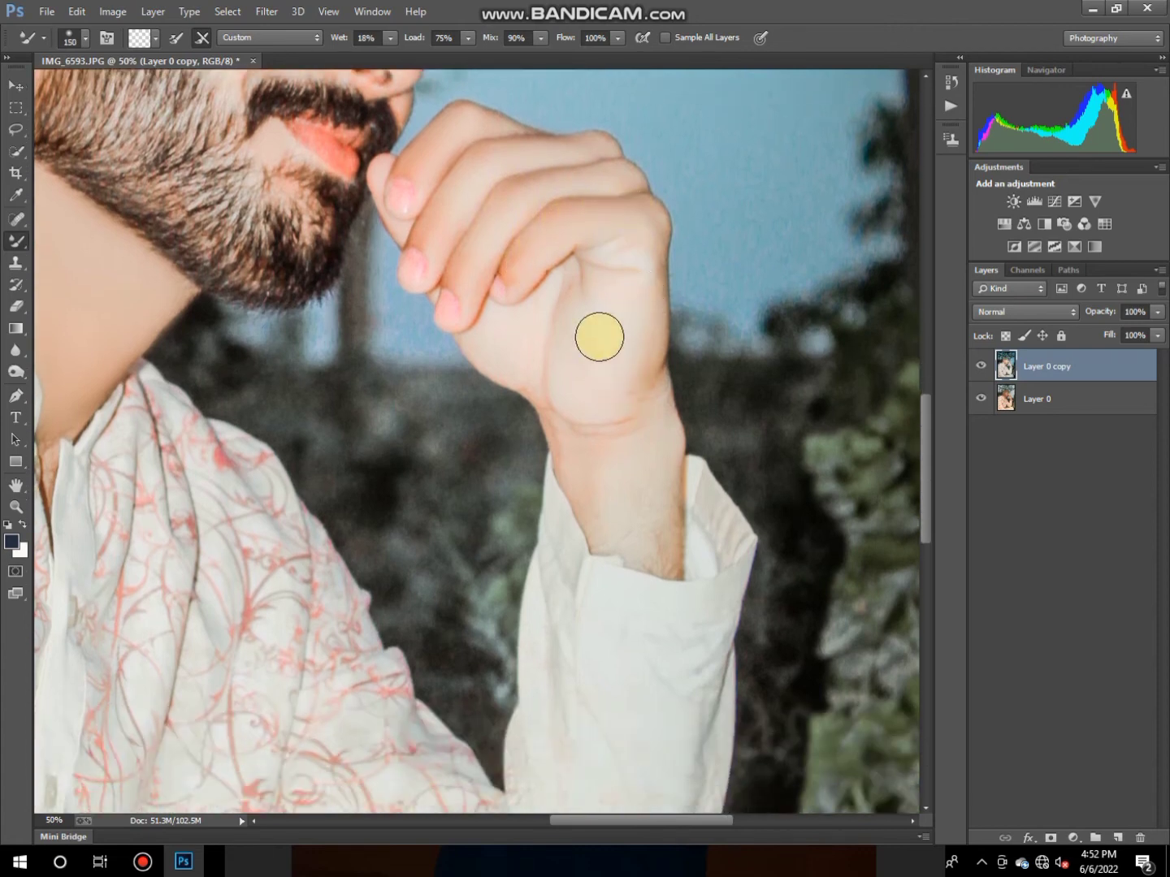
pyautogui.scroll(-2, 605, 402)
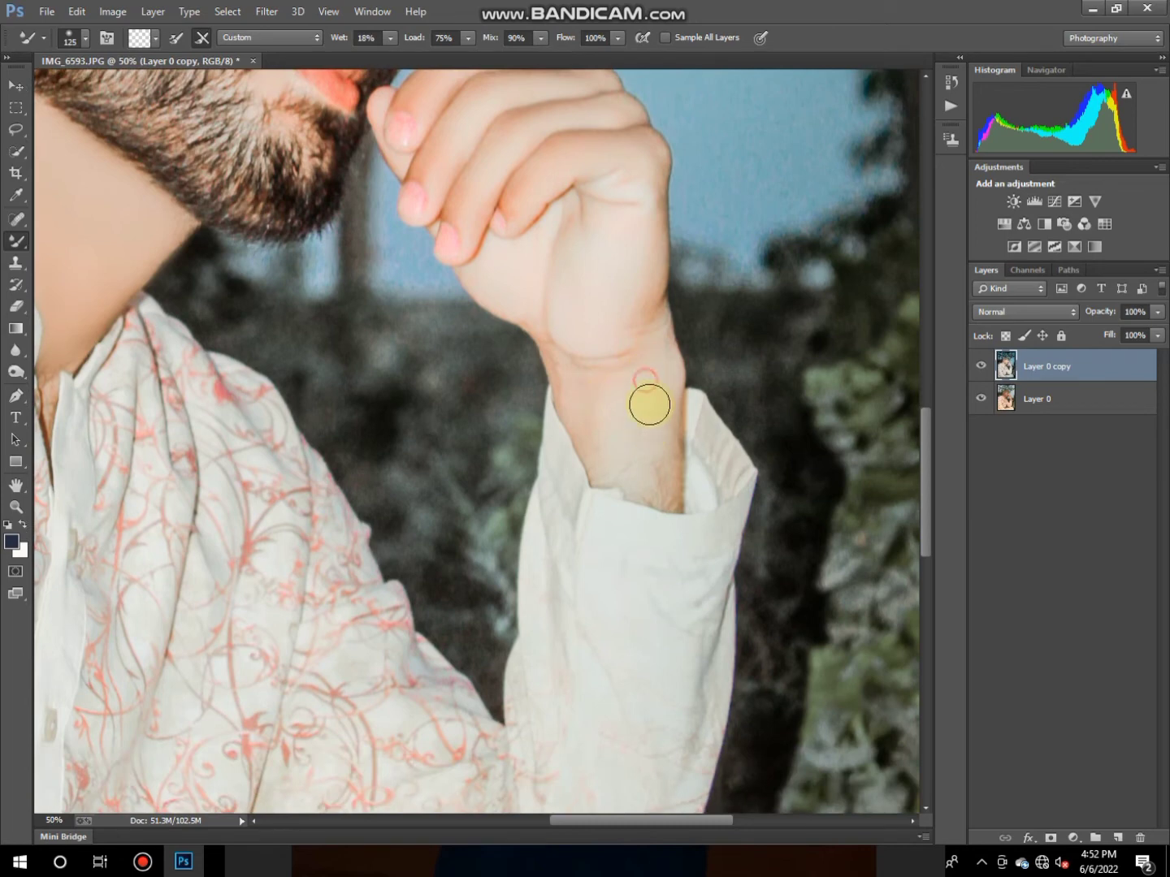
pyautogui.moveTo(656, 436); pyautogui.dragTo(654, 465)
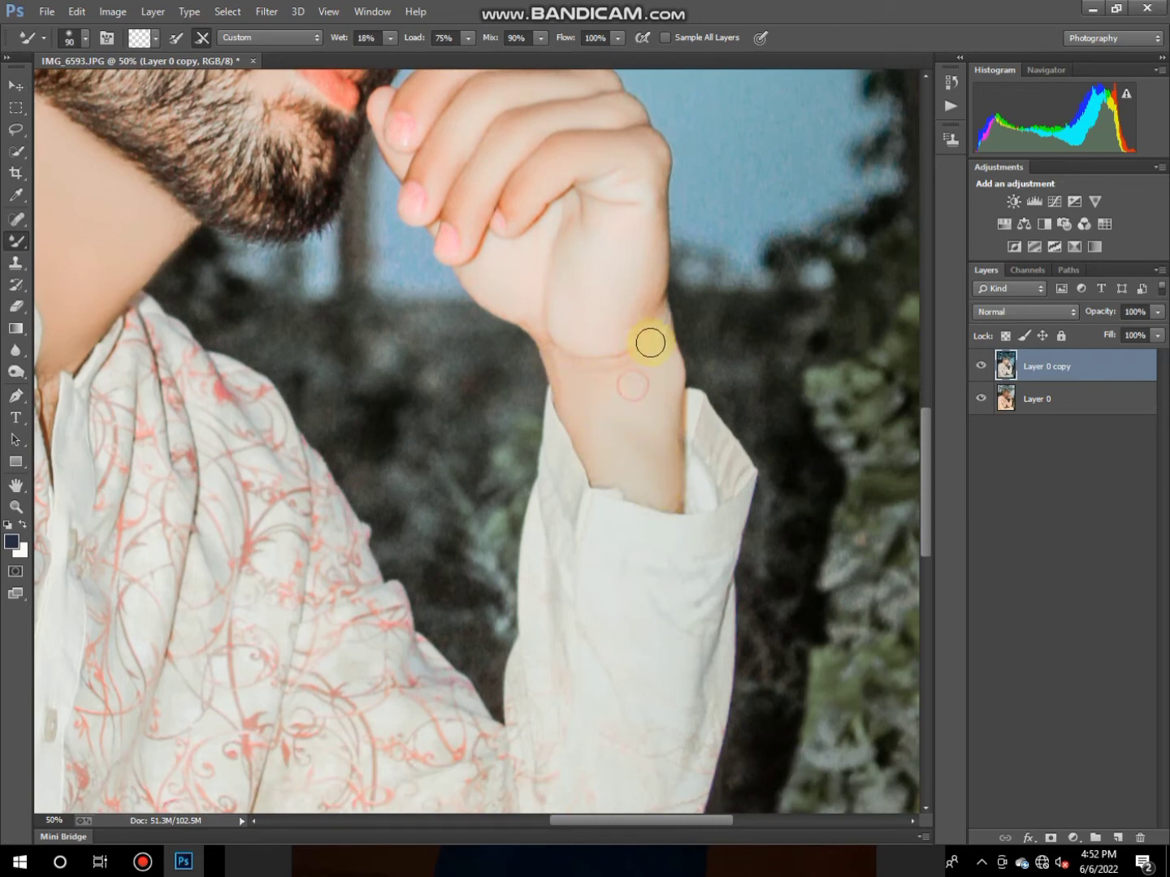
pyautogui.moveTo(649, 342); pyautogui.dragTo(621, 366)
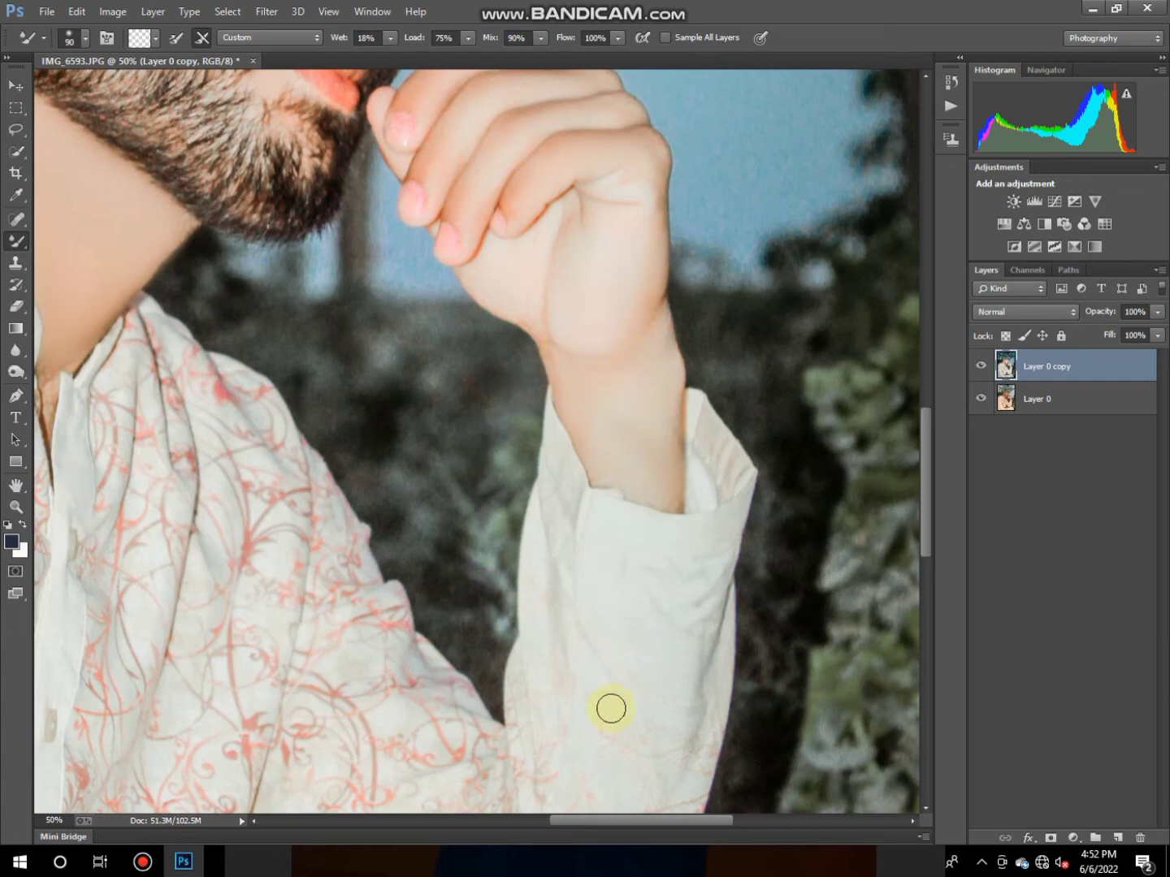
pyautogui.click(15, 507)
pyautogui.rightClick(333, 309)
pyautogui.click(333, 311)
pyautogui.click(478, 210)
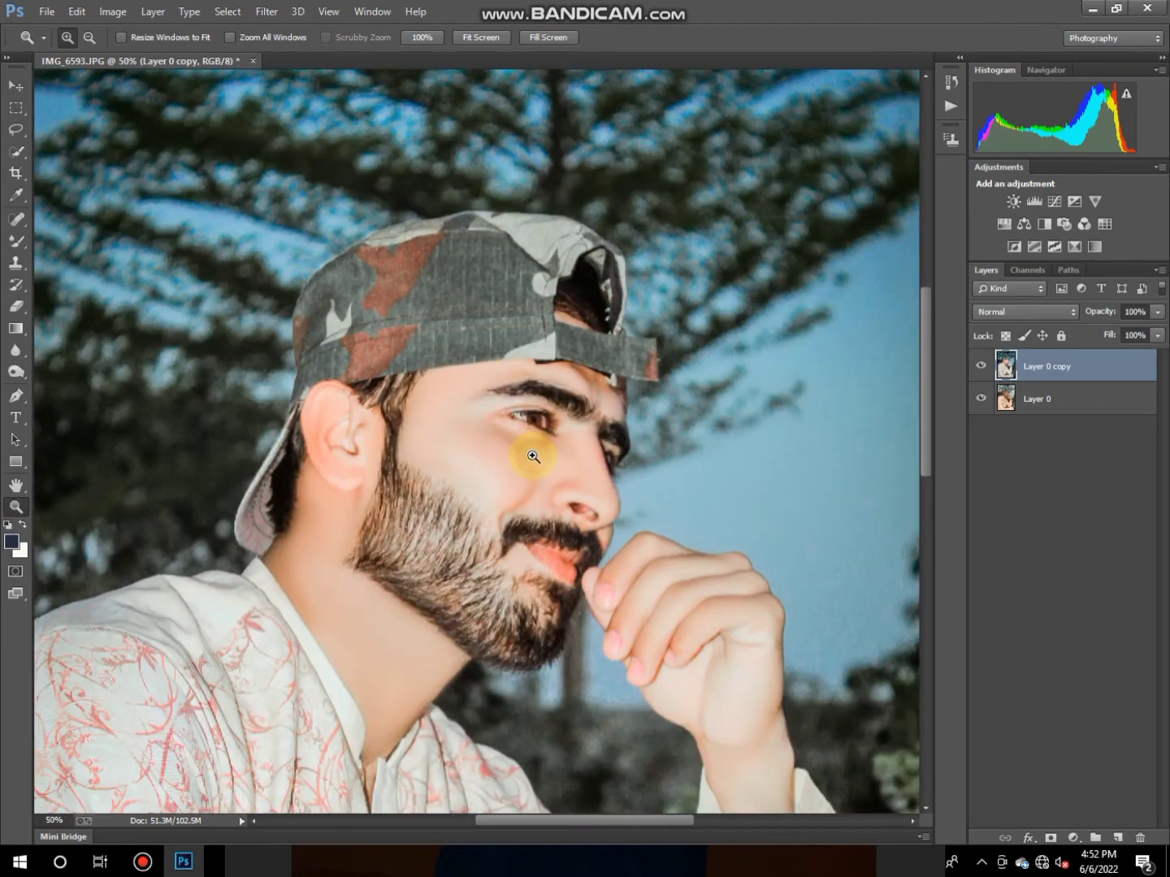
# Step: Zoom in on the mouth and blend the lips with the Mixer Brush at size 45
pyautogui.click(529, 449)
pyautogui.click(576, 642)
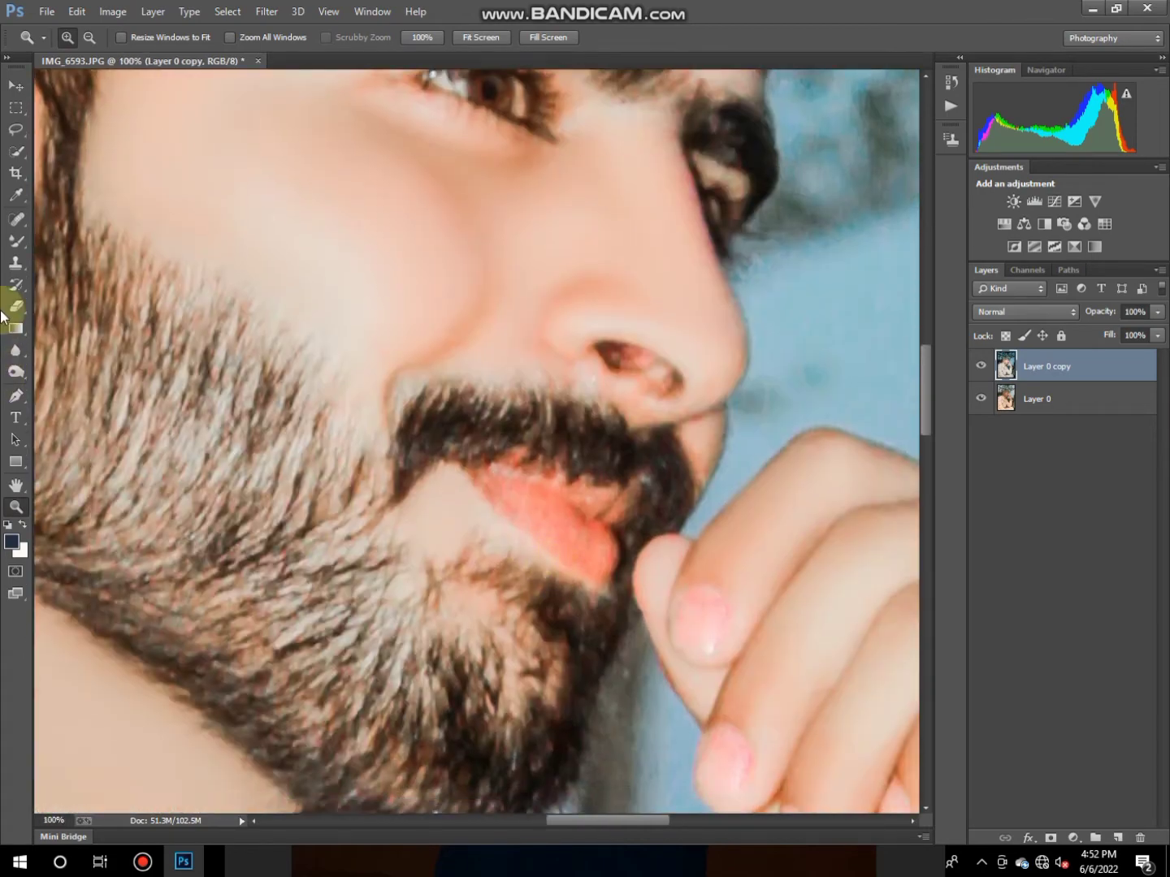
pyautogui.click(15, 241)
pyautogui.press('[')
pyautogui.press('[')
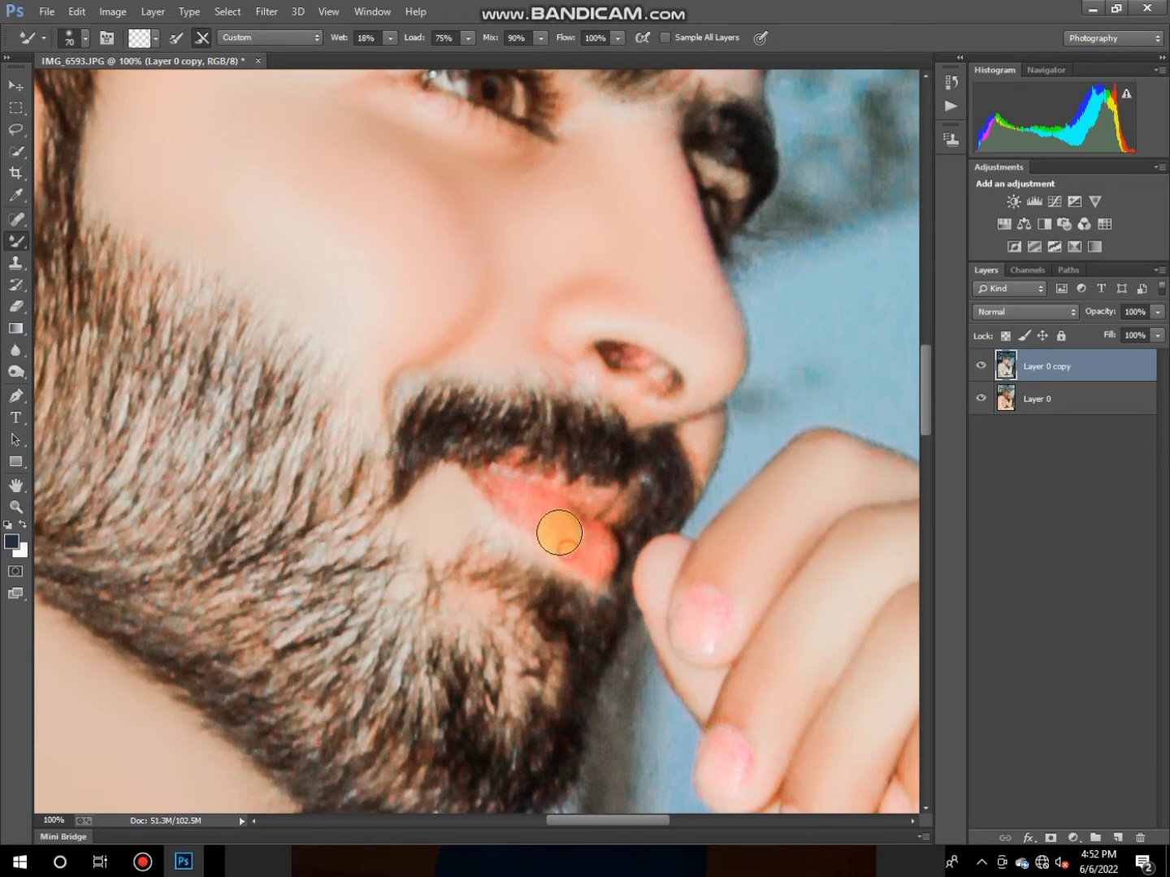
pyautogui.press('[')
pyautogui.press('[')
pyautogui.press('[')
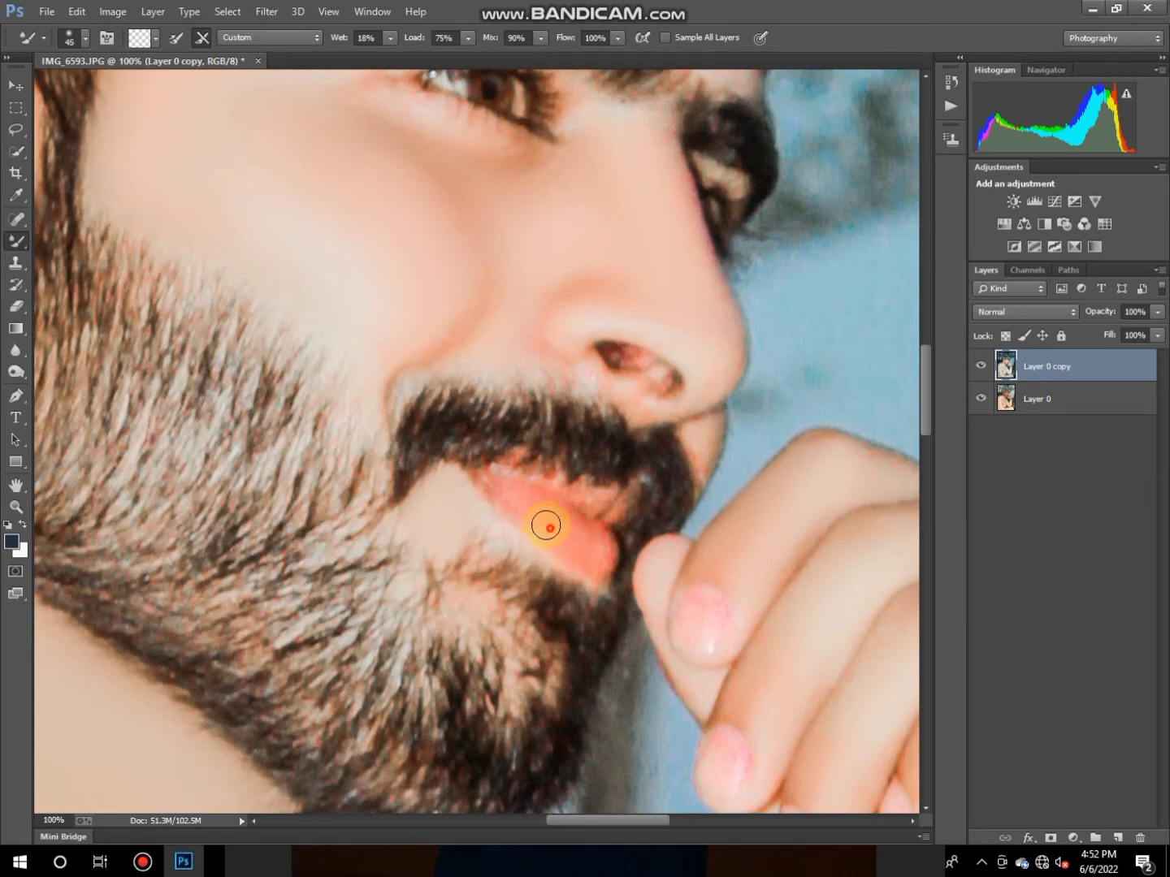
pyautogui.moveTo(484, 485)
pyautogui.mouseDown()
pyautogui.moveTo(589, 553)
pyautogui.moveTo(585, 527)
pyautogui.moveTo(597, 564)
pyautogui.moveTo(596, 515)
pyautogui.moveTo(552, 491)
pyautogui.moveTo(442, 516)
pyautogui.mouseUp()
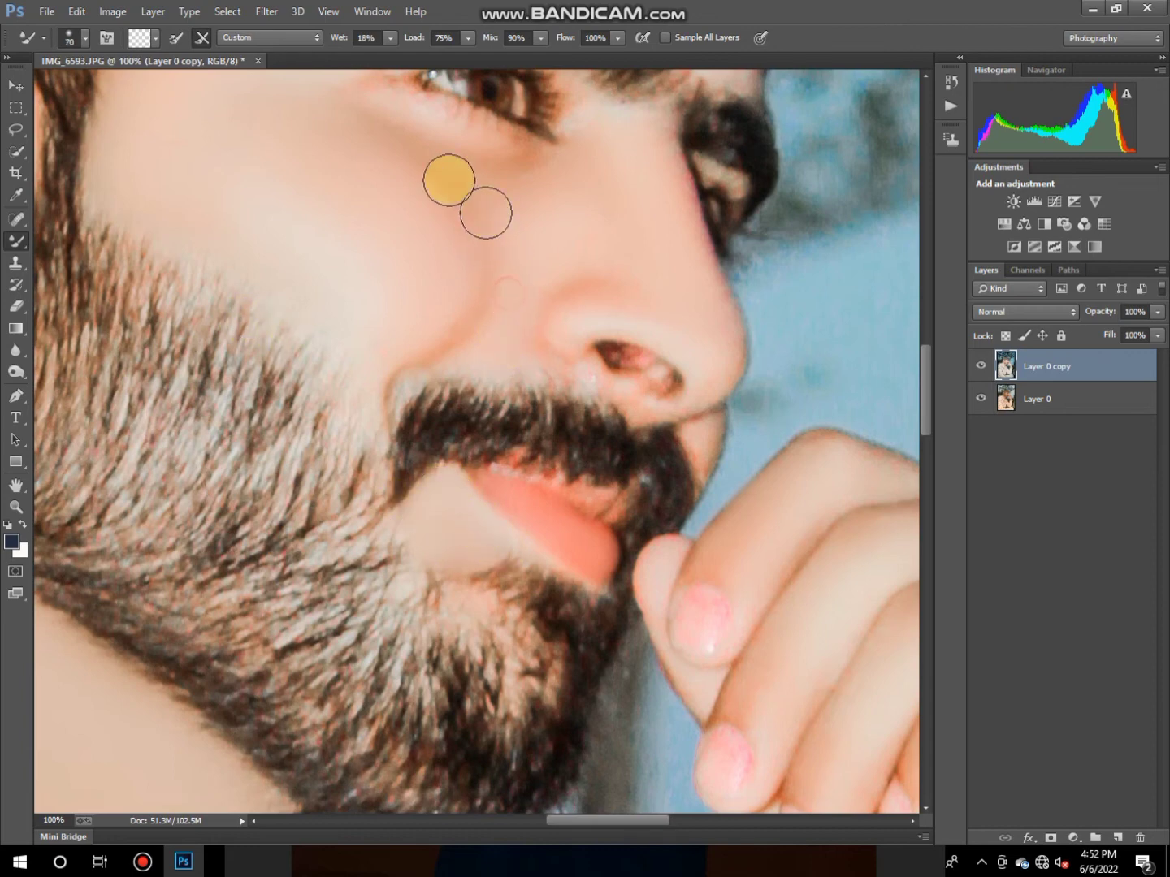
# Step: Enlarge the brush to 90 and smooth the cheek skin toward the nose
pyautogui.press(']')
pyautogui.press(']')
pyautogui.scroll(1, 485, 287)
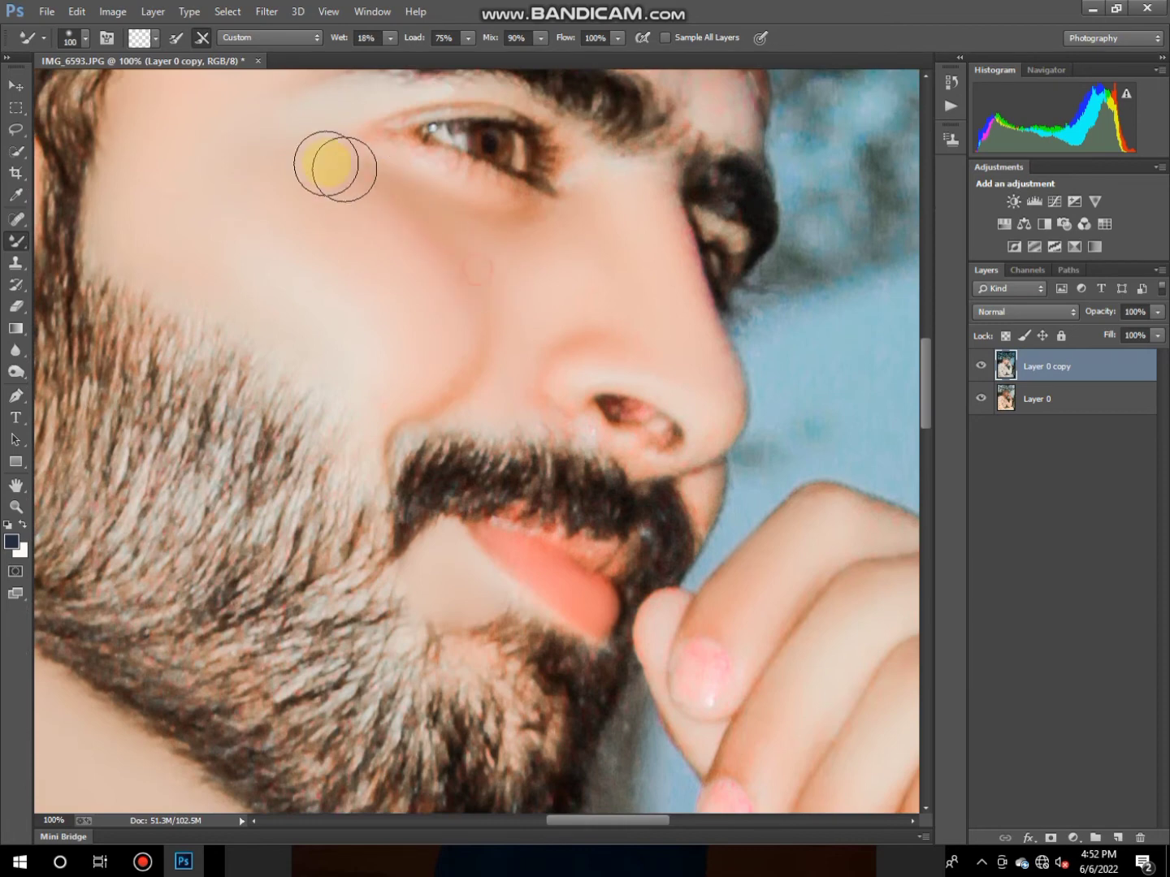
pyautogui.click(480, 218)
pyautogui.moveTo(480, 218); pyautogui.dragTo(679, 312)
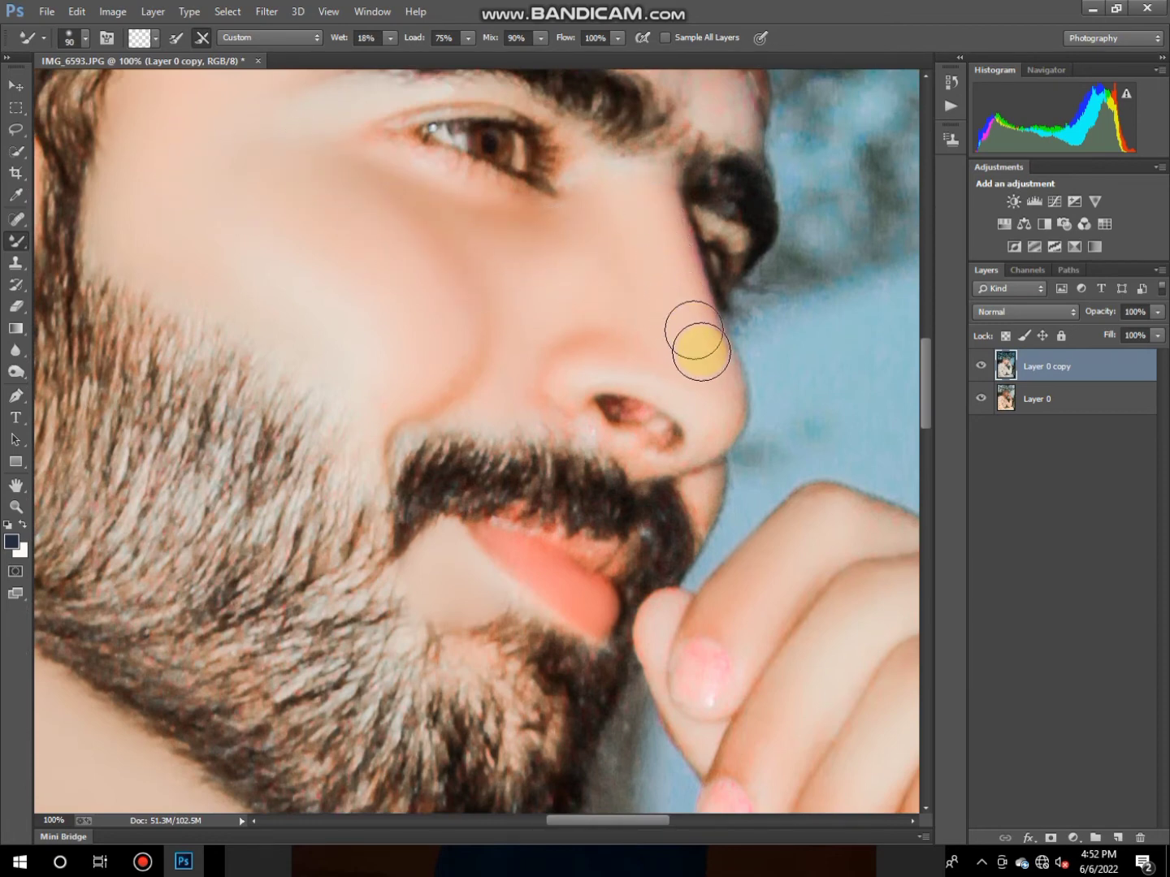
# Step: Blend the nose tip, under the nostril and above the moustache at brush sizes 70, 45 and 50
pyautogui.press('[')
pyautogui.press('[')
pyautogui.moveTo(727, 414)
pyautogui.mouseDown()
pyautogui.moveTo(691, 469)
pyautogui.moveTo(632, 447)
pyautogui.moveTo(640, 421)
pyautogui.moveTo(669, 431)
pyautogui.mouseUp()
pyautogui.press('[')
pyautogui.press('[')
pyautogui.press('[')
pyautogui.press('[')
pyautogui.press(']')
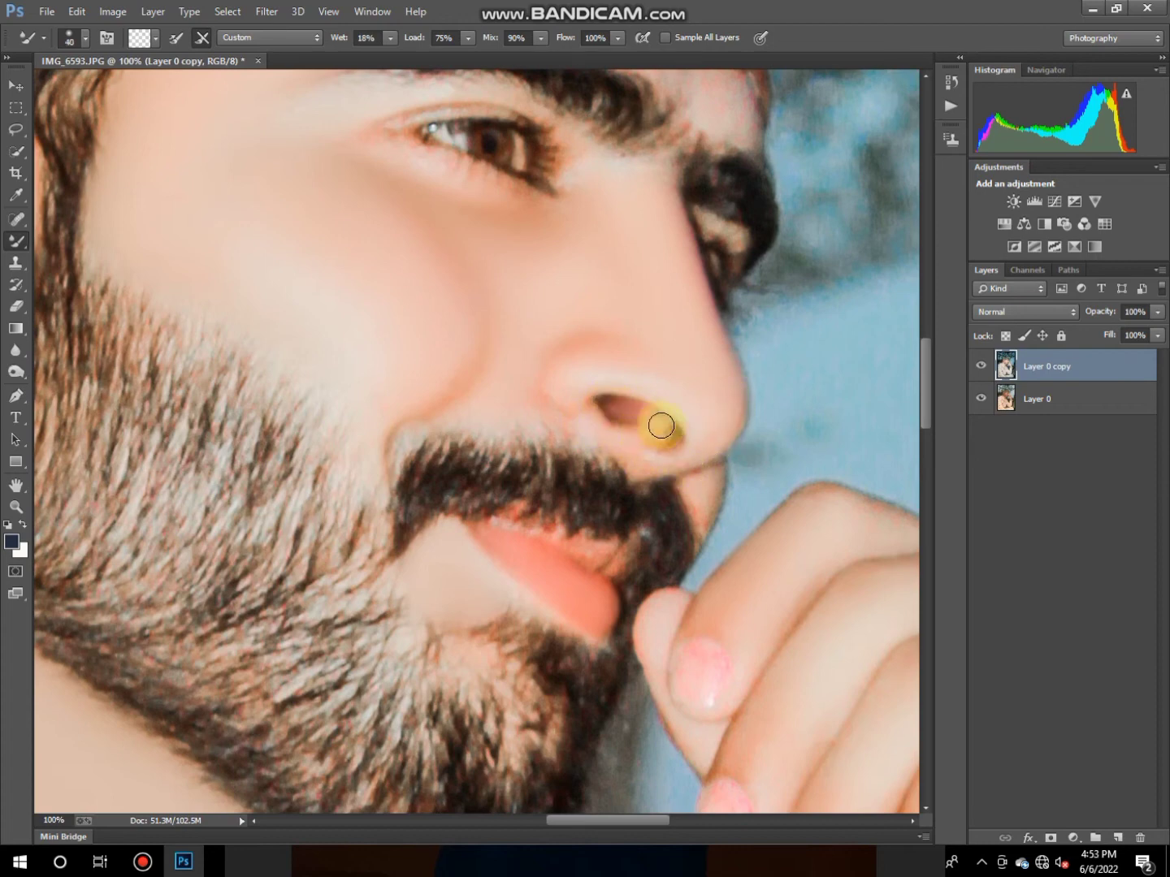
pyautogui.press(']')
pyautogui.moveTo(577, 439); pyautogui.dragTo(563, 429)
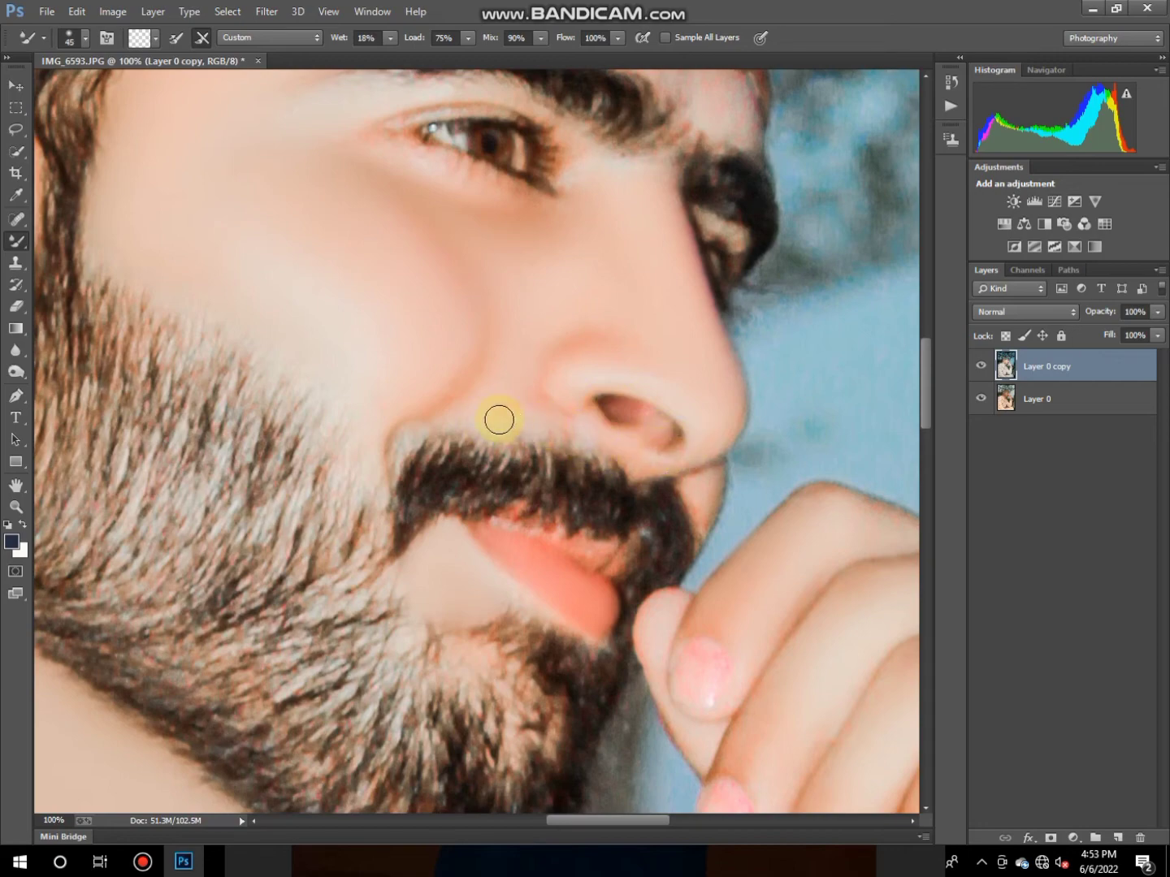
pyautogui.moveTo(482, 414); pyautogui.dragTo(388, 453)
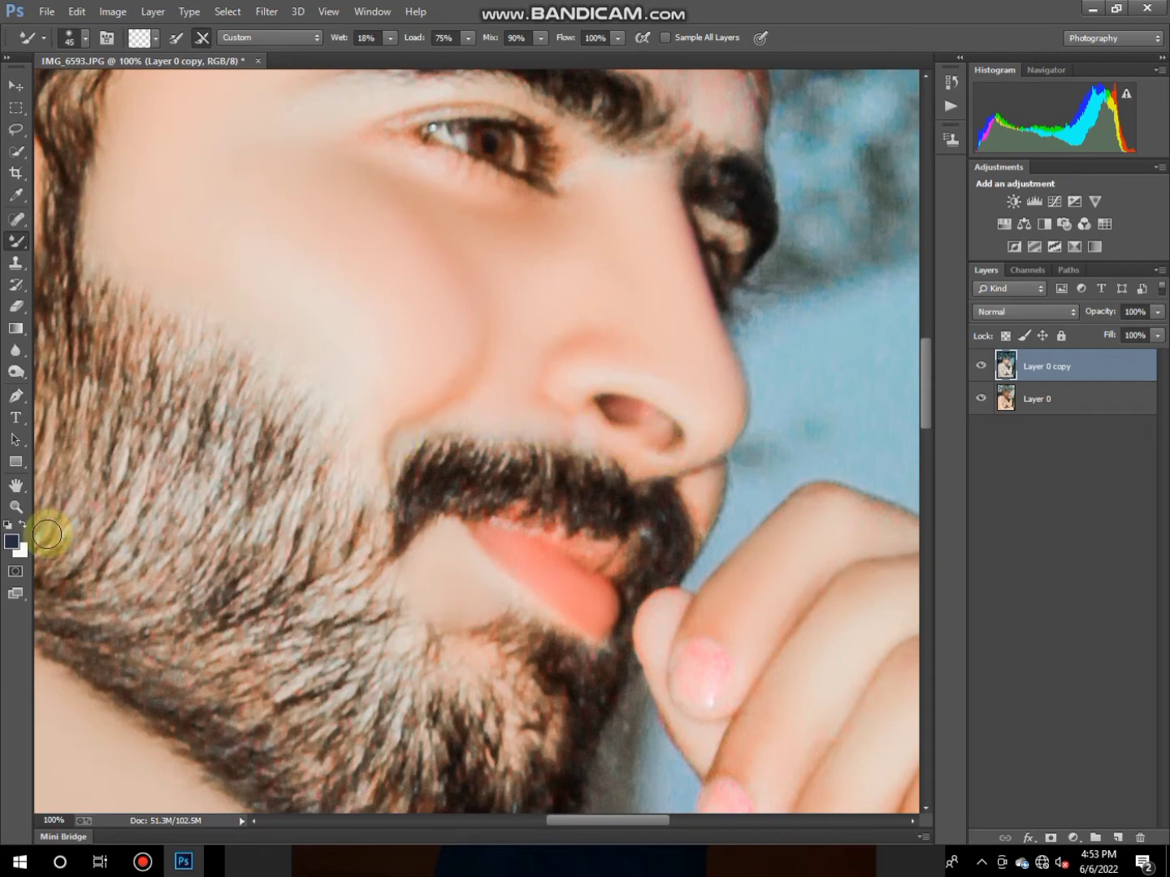
pyautogui.click(15, 506)
pyautogui.rightClick(276, 209)
pyautogui.click(292, 216)
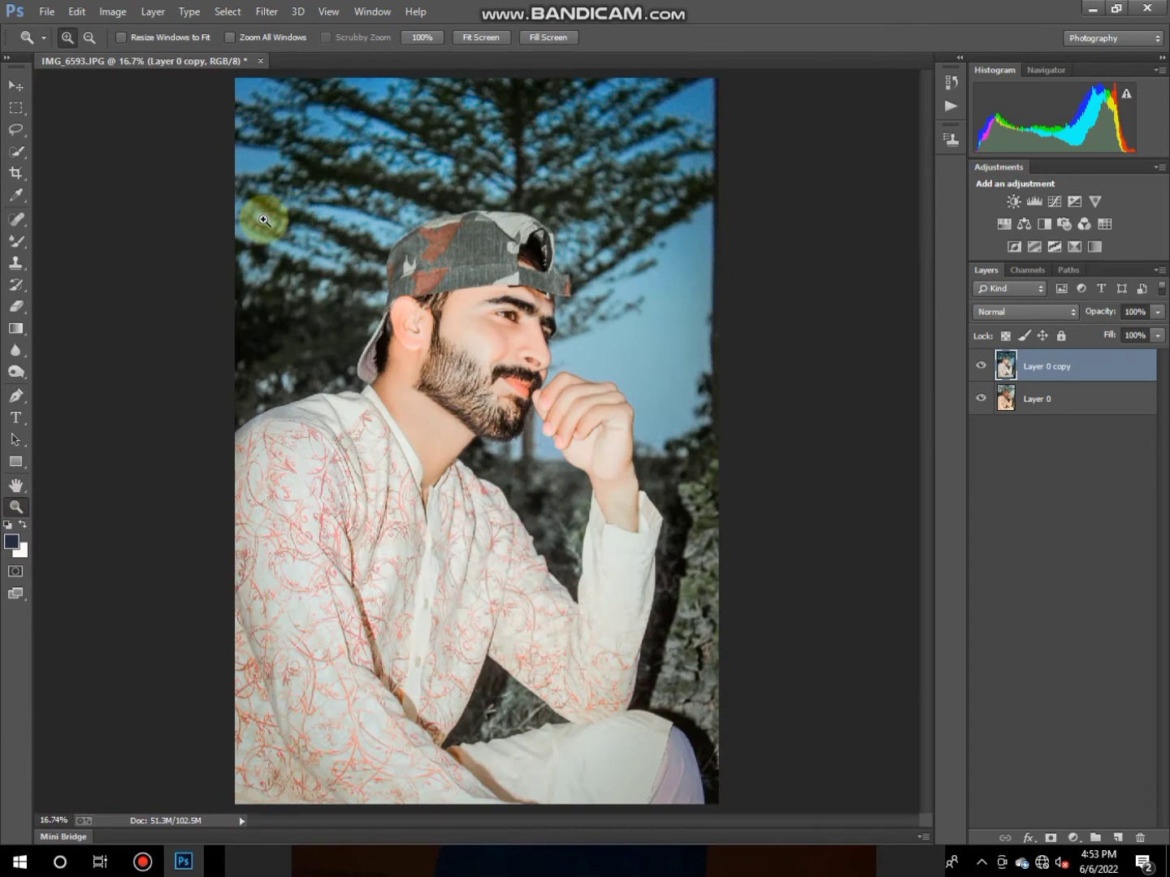
# Step: Zoom to 50% on the ear and jaw and blend the neck skin below the ear
pyautogui.click(487, 286)
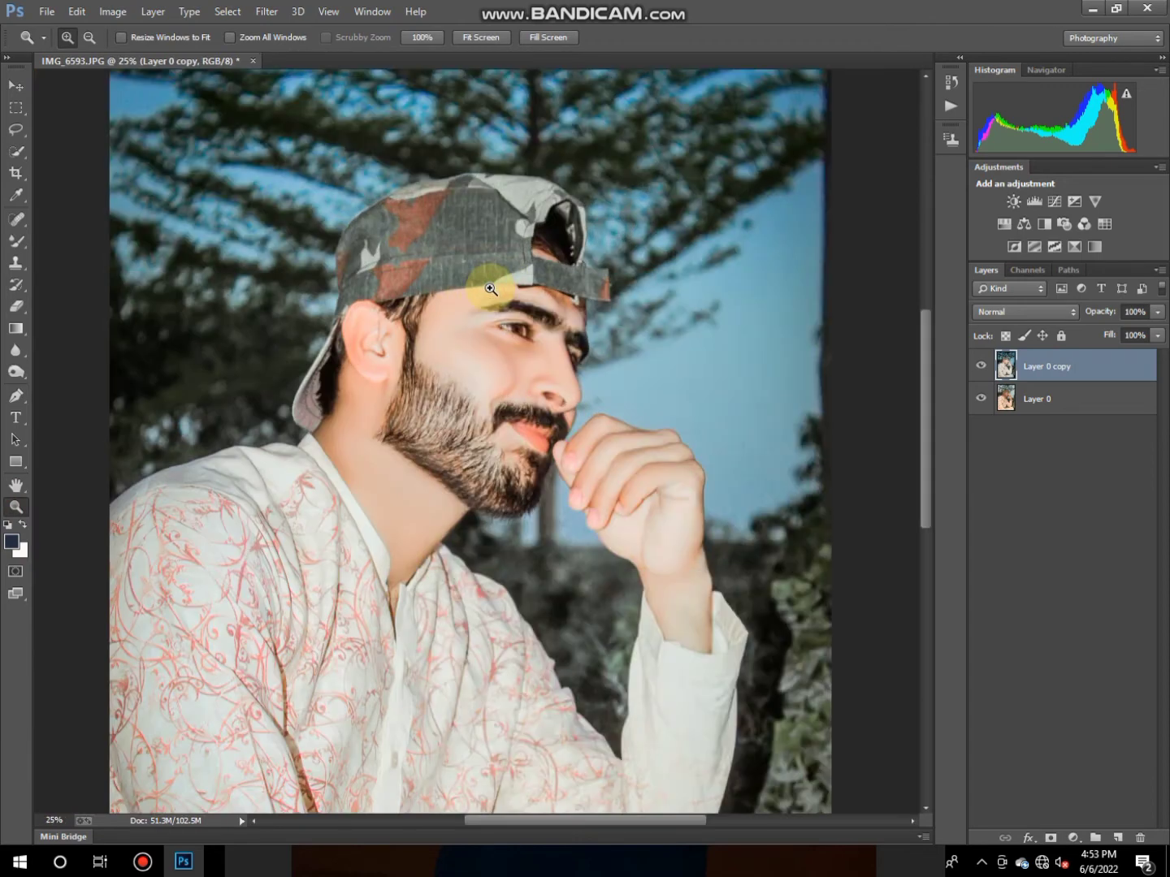
pyautogui.click(491, 289)
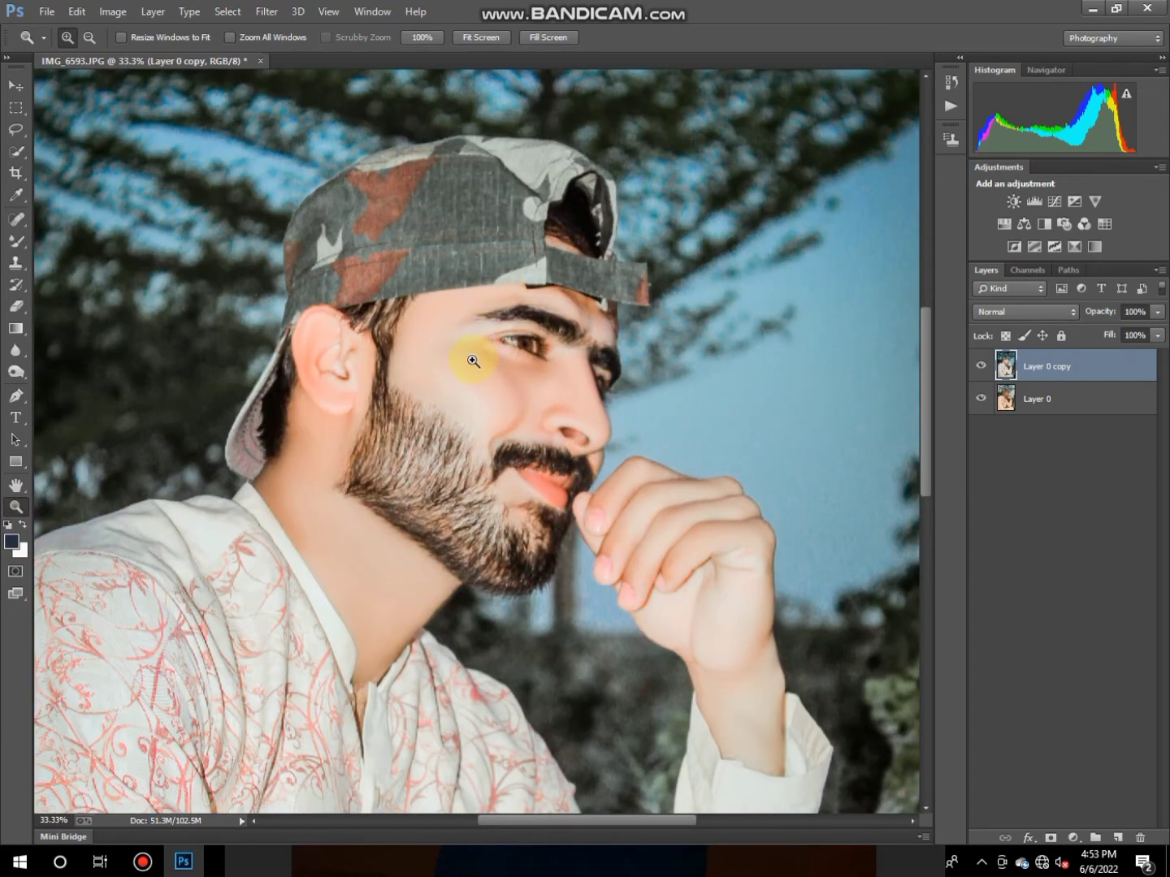
pyautogui.click(296, 439)
pyautogui.click(14, 247)
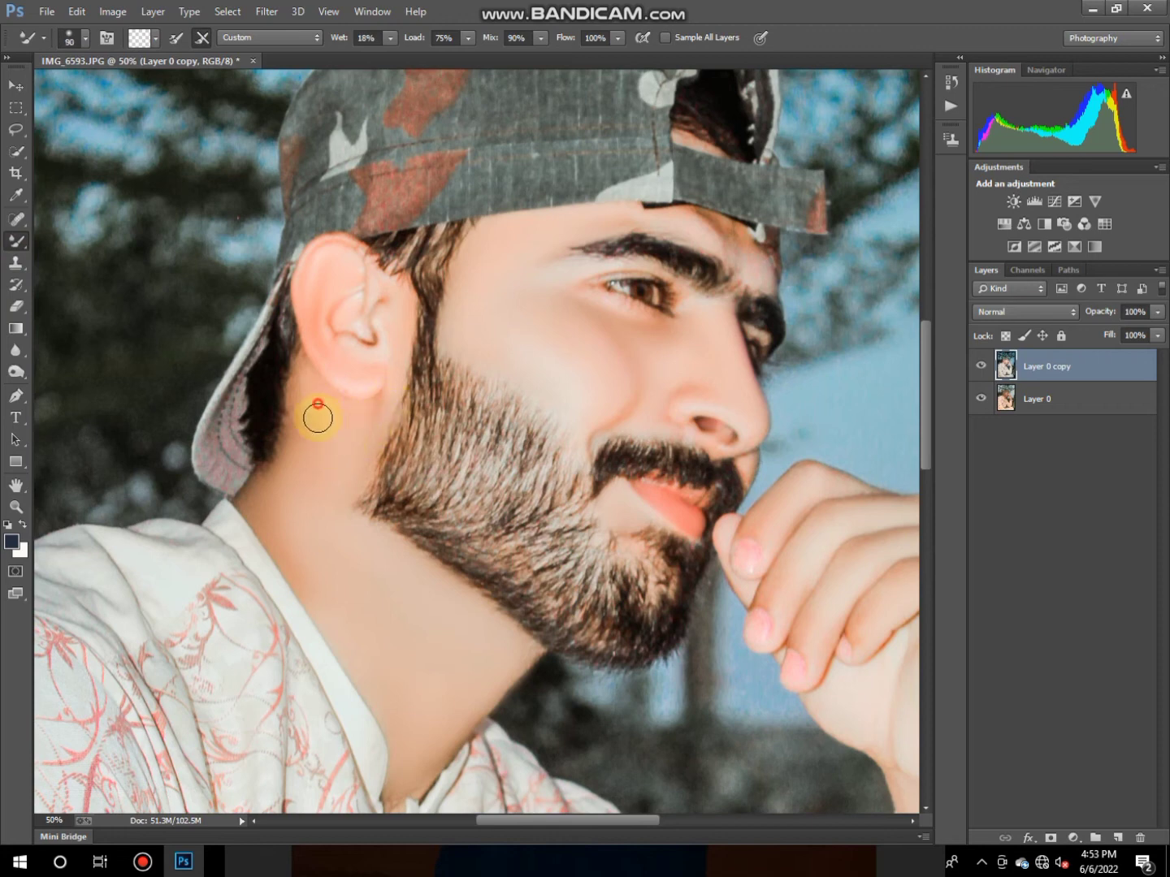
pyautogui.moveTo(318, 417)
pyautogui.mouseDown()
pyautogui.moveTo(305, 391)
pyautogui.moveTo(296, 493)
pyautogui.mouseUp()
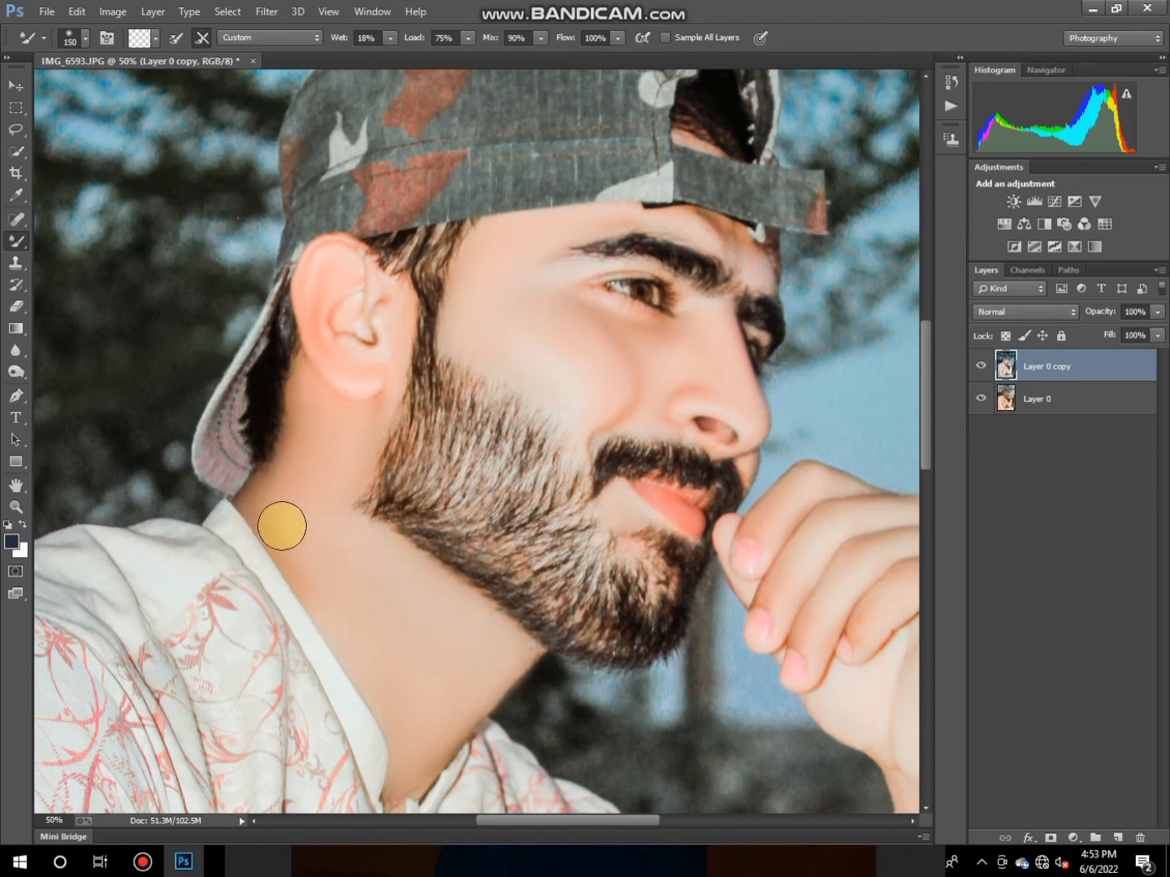
pyautogui.moveTo(363, 614)
pyautogui.mouseDown()
pyautogui.moveTo(312, 569)
pyautogui.moveTo(338, 556)
pyautogui.mouseUp()
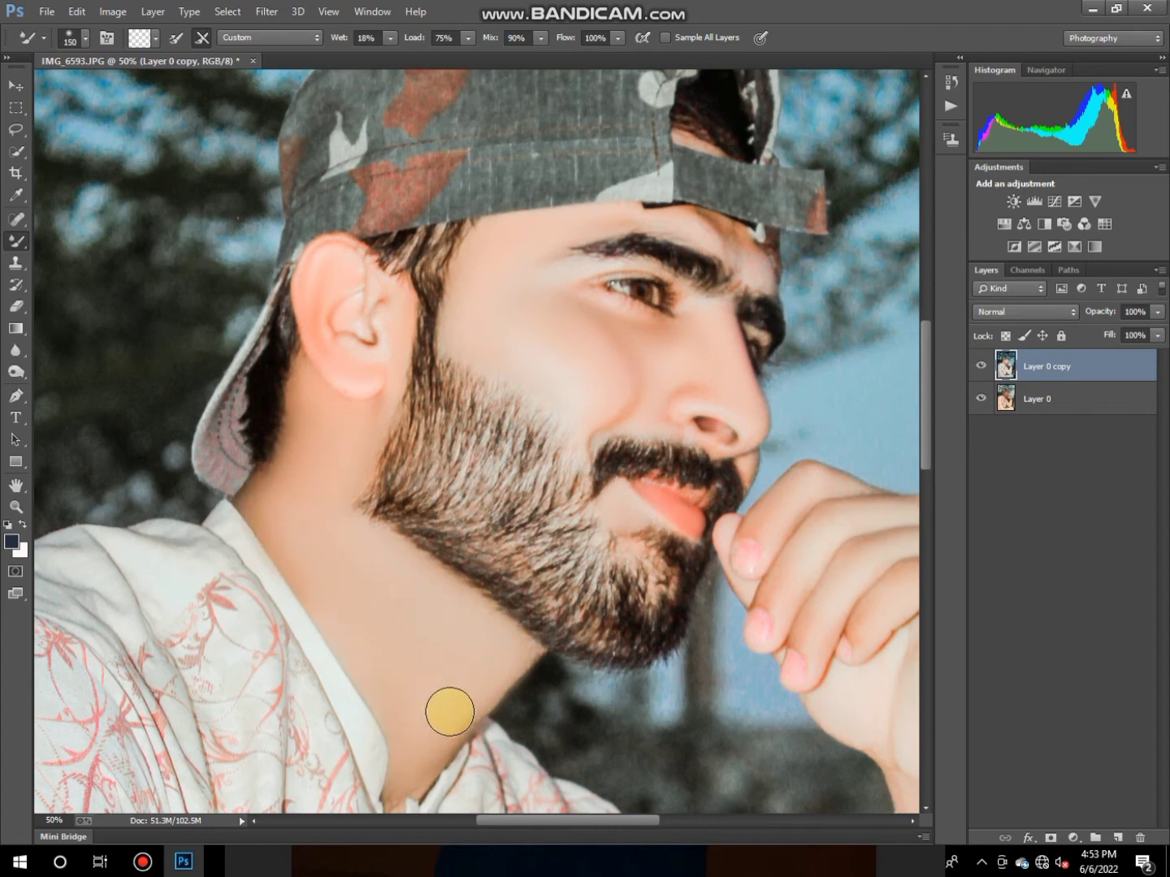
# Step: Blend the forehead skin under the cap with the brush at sizes 70 and 80
pyautogui.press('[')
pyautogui.press('[')
pyautogui.press('[')
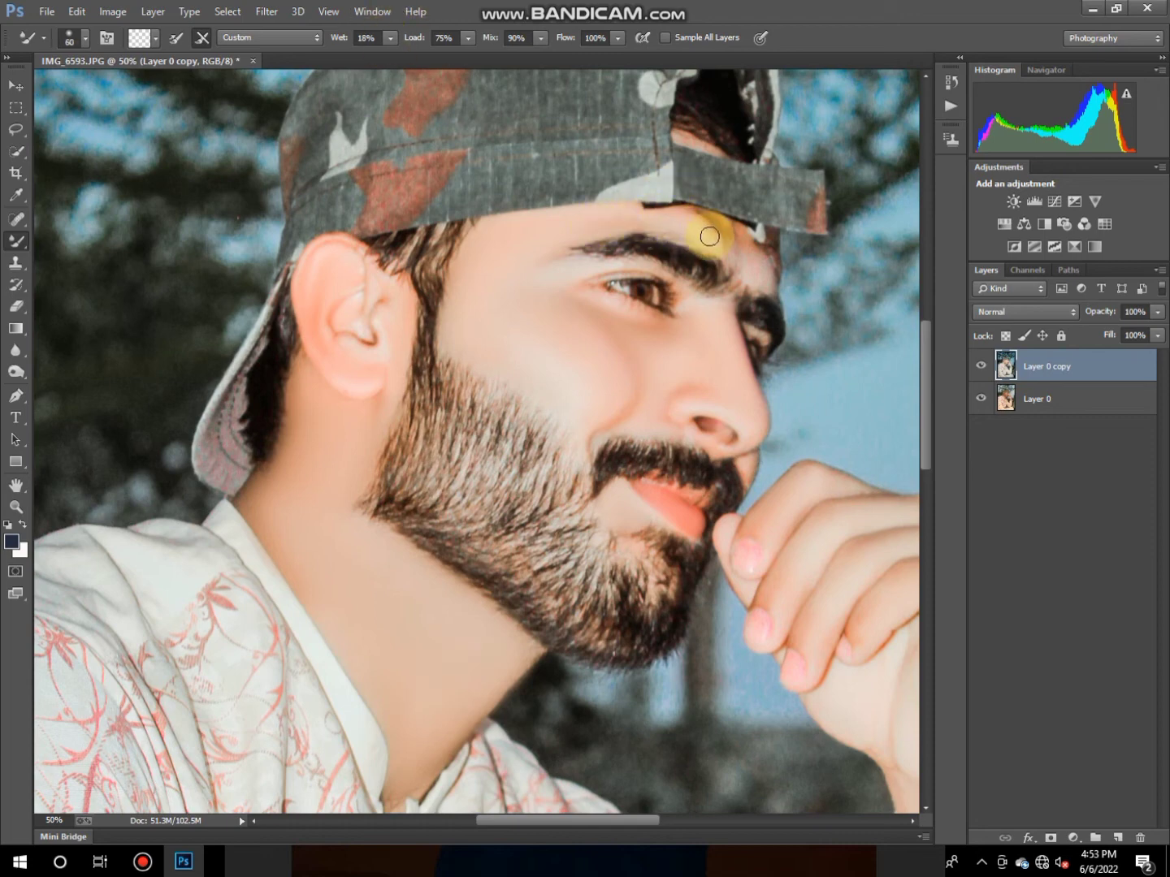
pyautogui.press(']')
pyautogui.press(']')
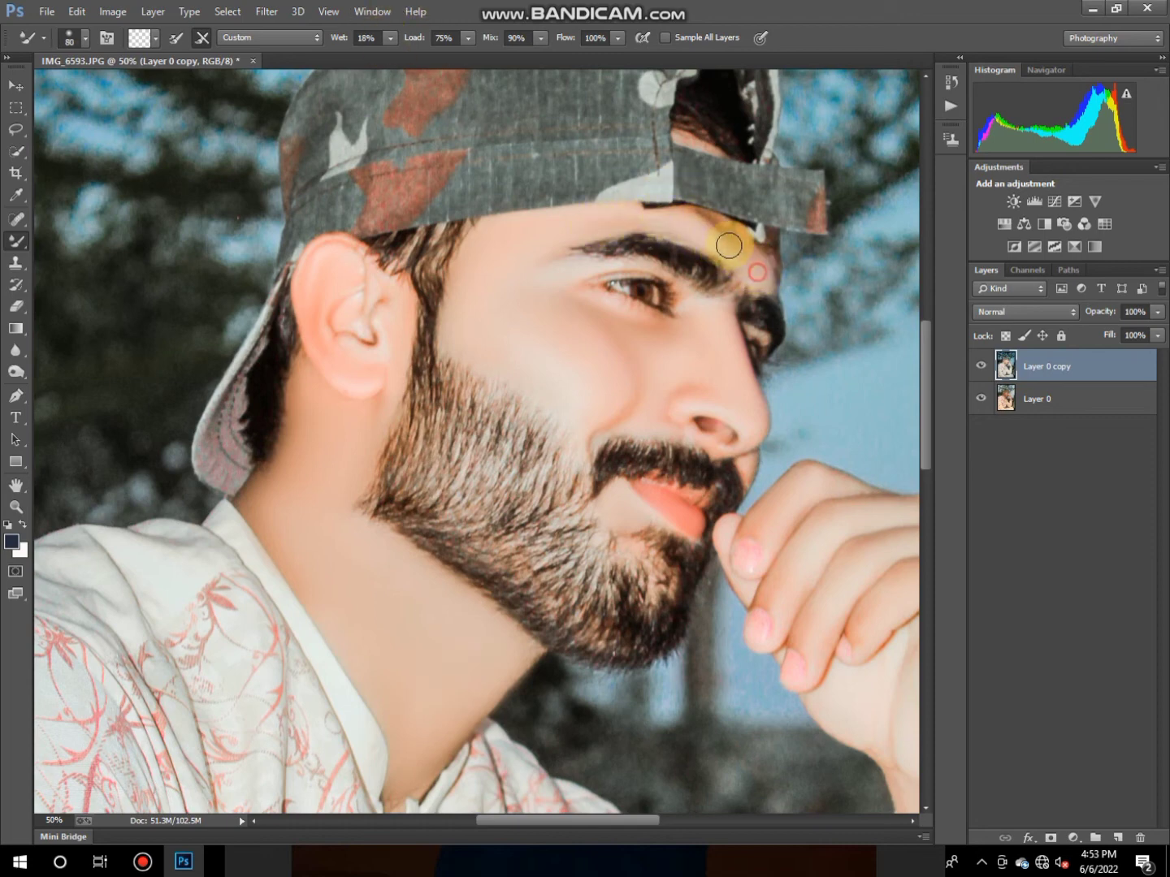
pyautogui.press('[')
pyautogui.moveTo(670, 231); pyautogui.dragTo(706, 233)
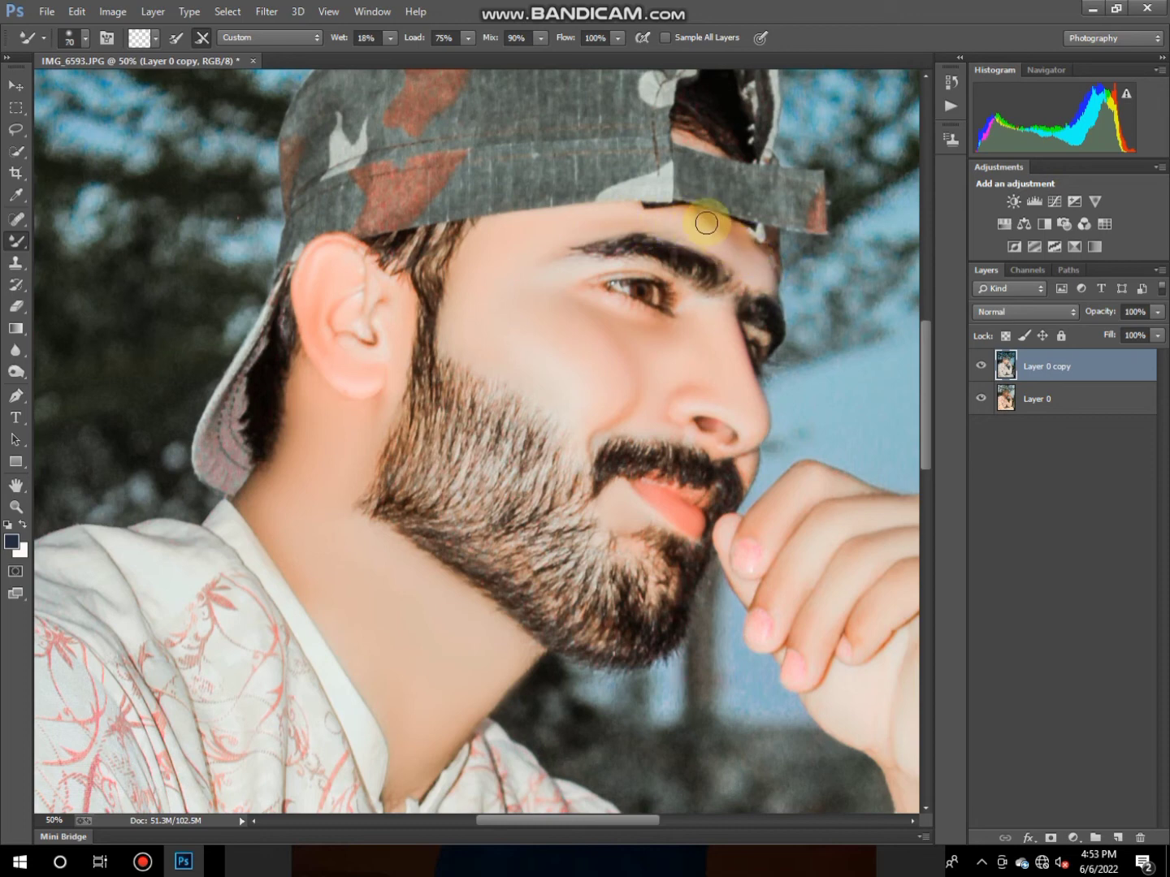
pyautogui.press(']')
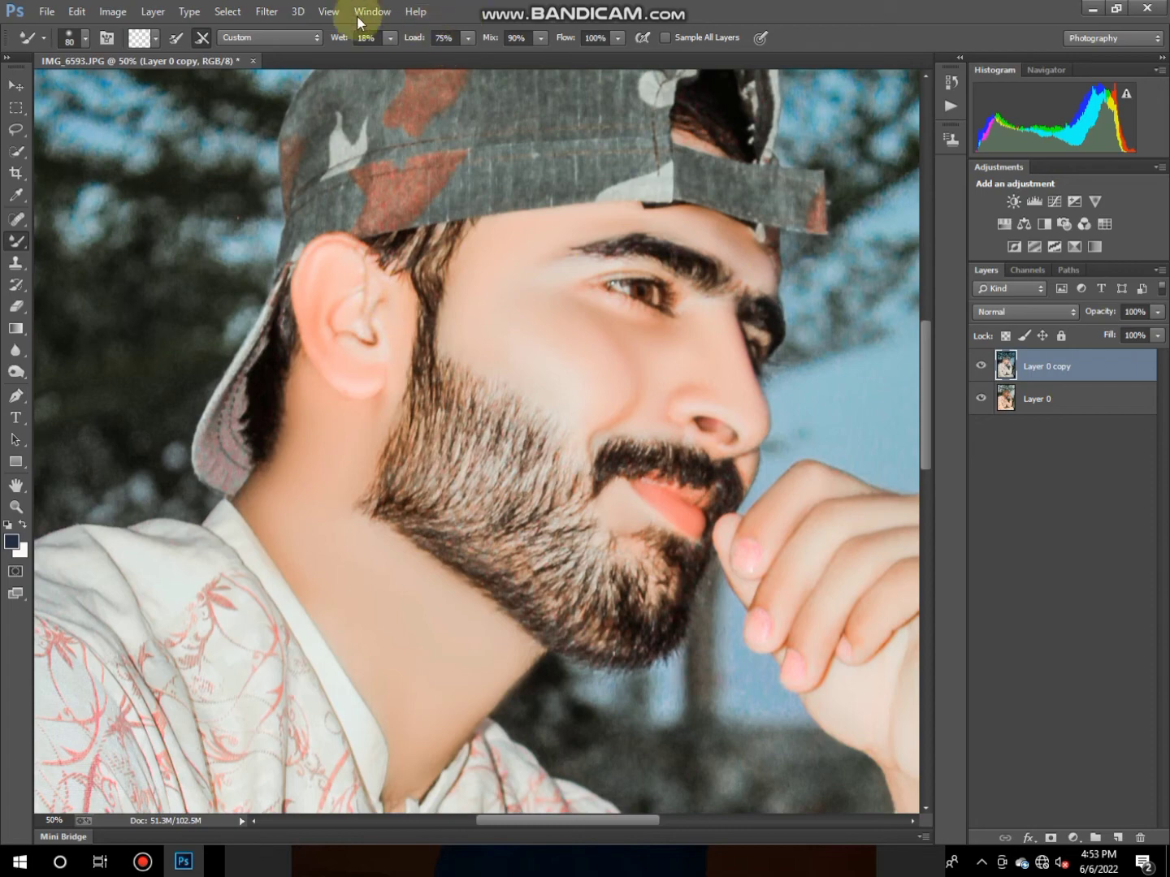
# Step: Apply Camera Raw Filter noise reduction with Luminance 20 and Luminance Detail 50
pyautogui.click(258, 12)
pyautogui.click(315, 110)
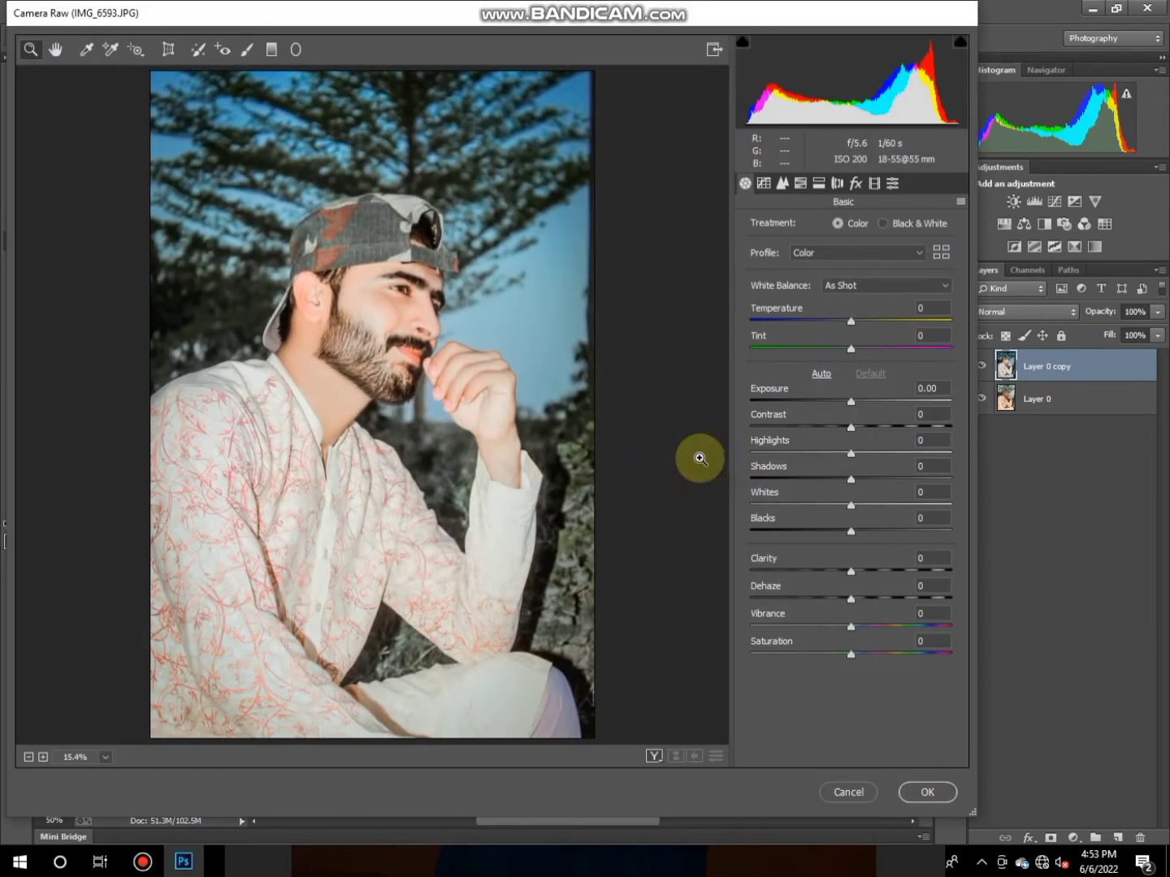
pyautogui.click(782, 182)
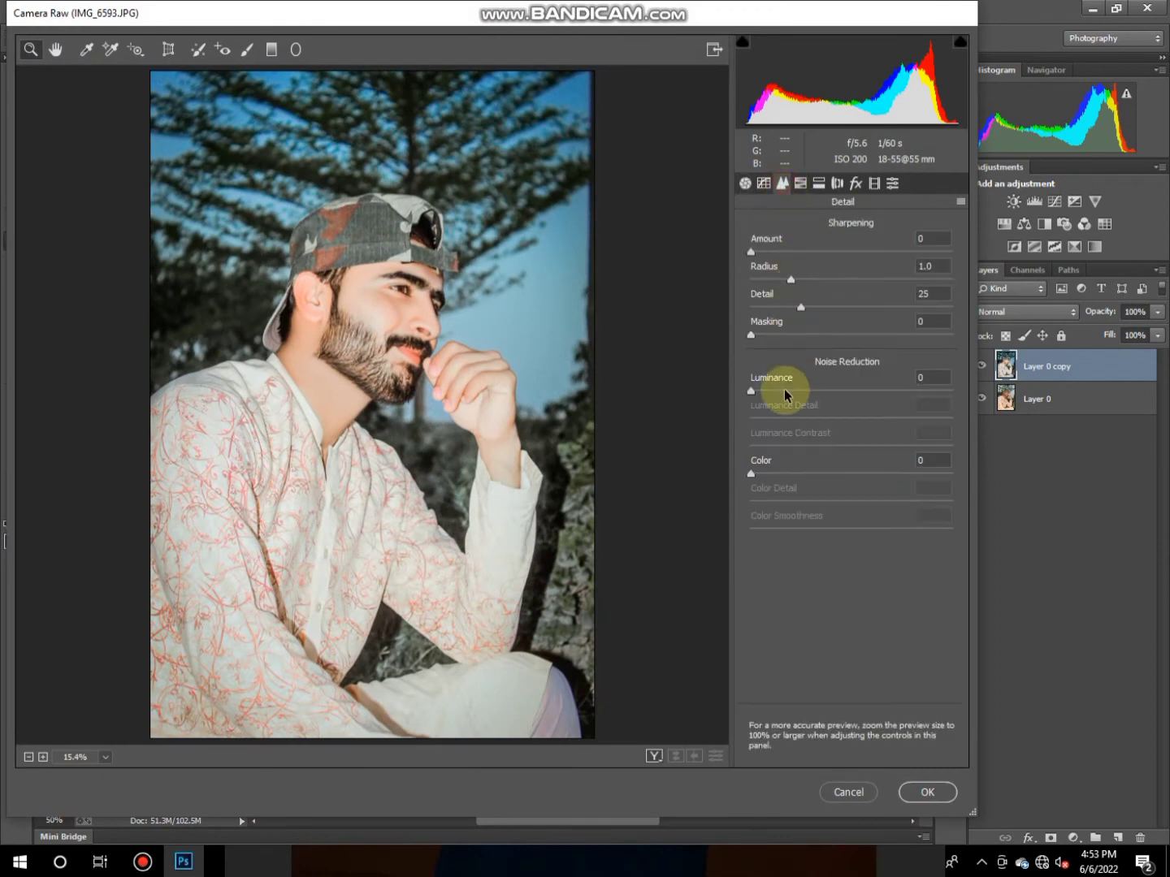
pyautogui.click(785, 391)
pyautogui.moveTo(786, 389); pyautogui.dragTo(790, 391)
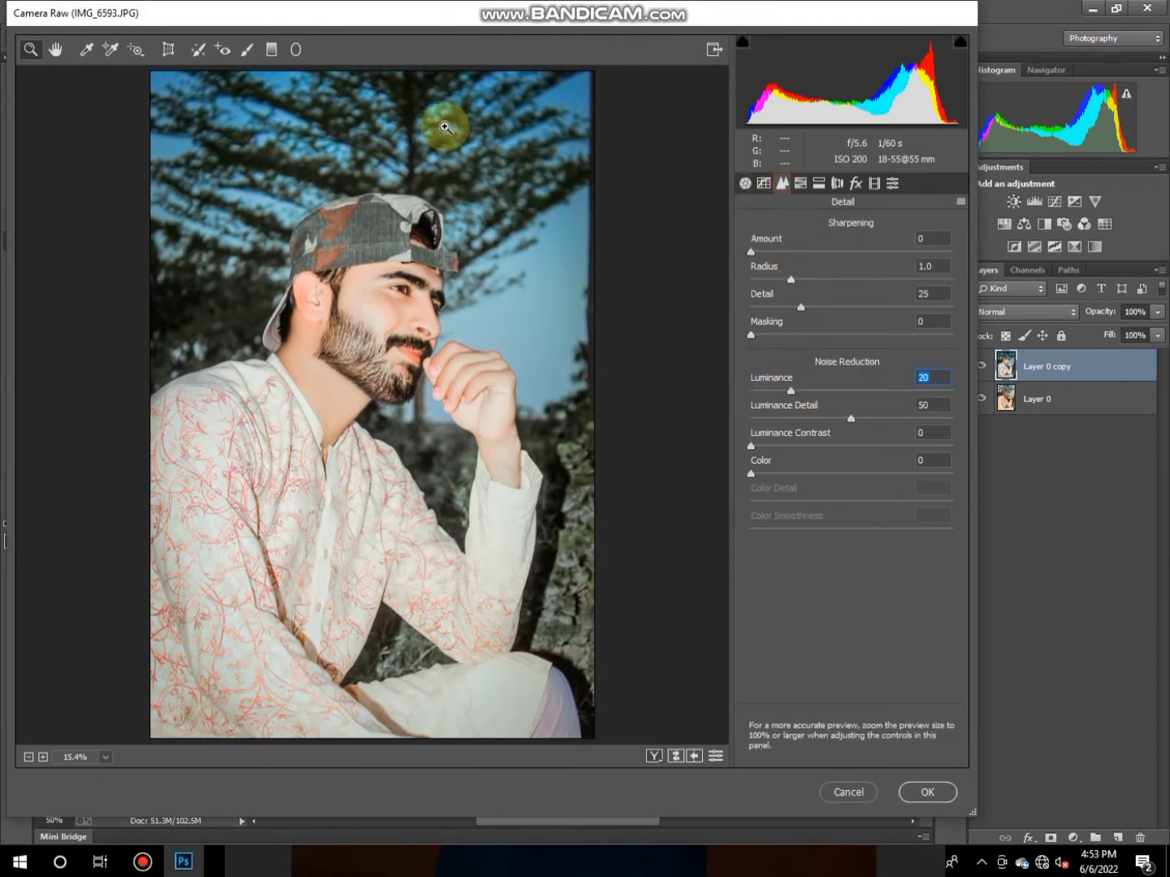
pyautogui.click(333, 116)
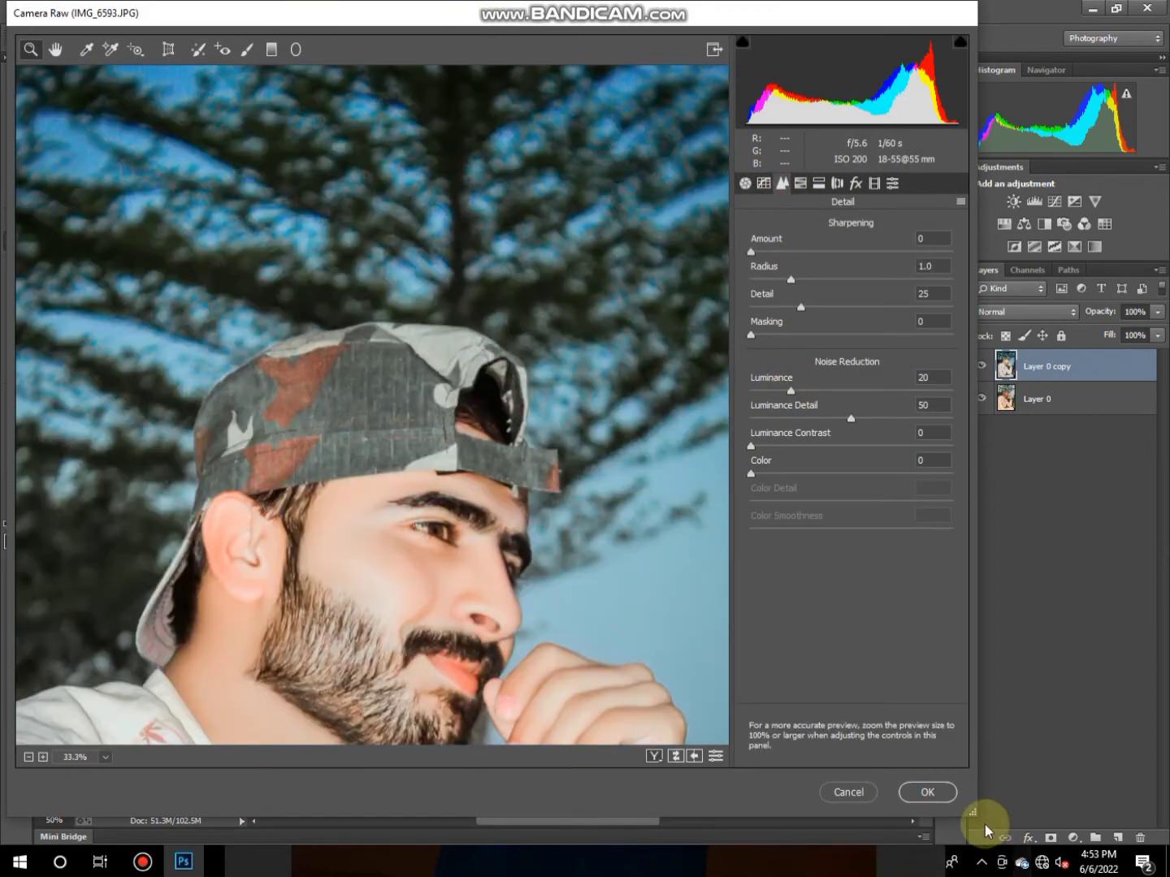
pyautogui.click(927, 792)
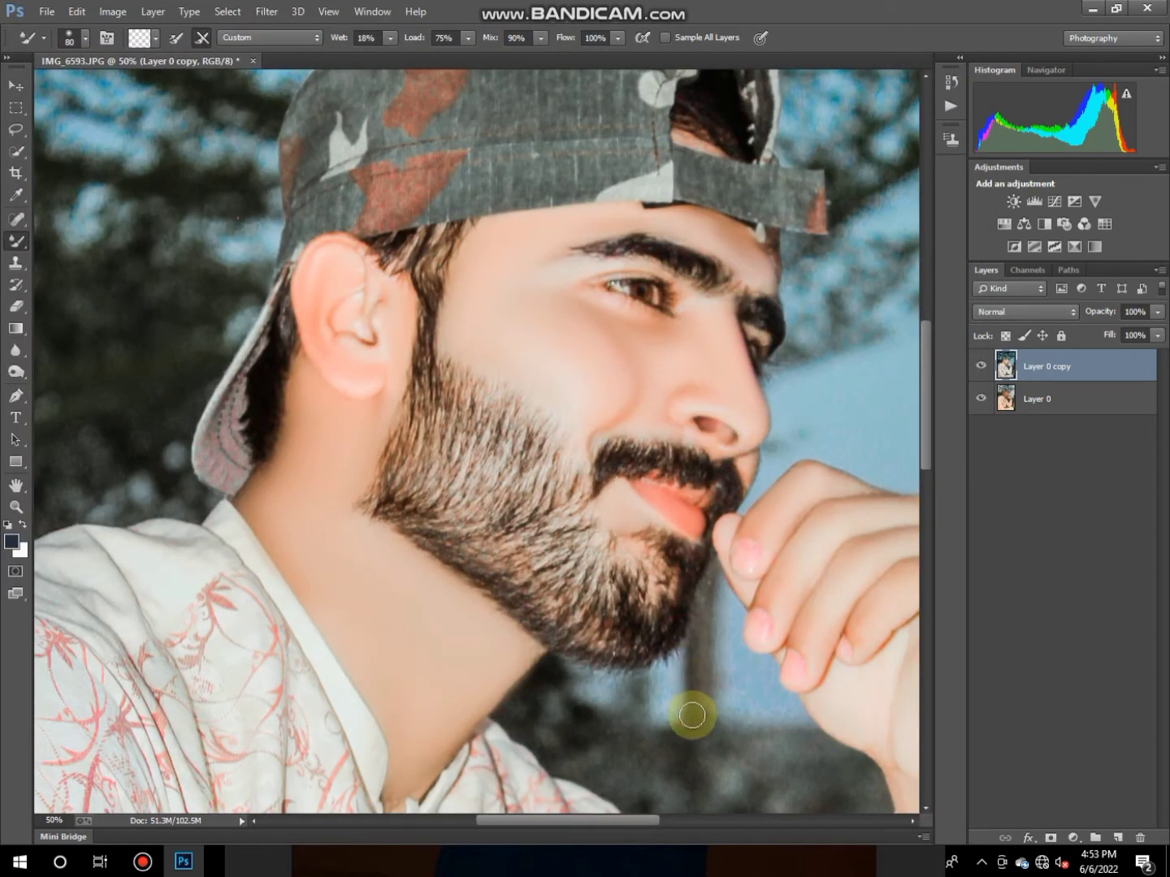
# Step: Resize the Mixer Brush to 100 and then 90 to re-blend the cheek and neck skin
pyautogui.press(']')
pyautogui.press(']')
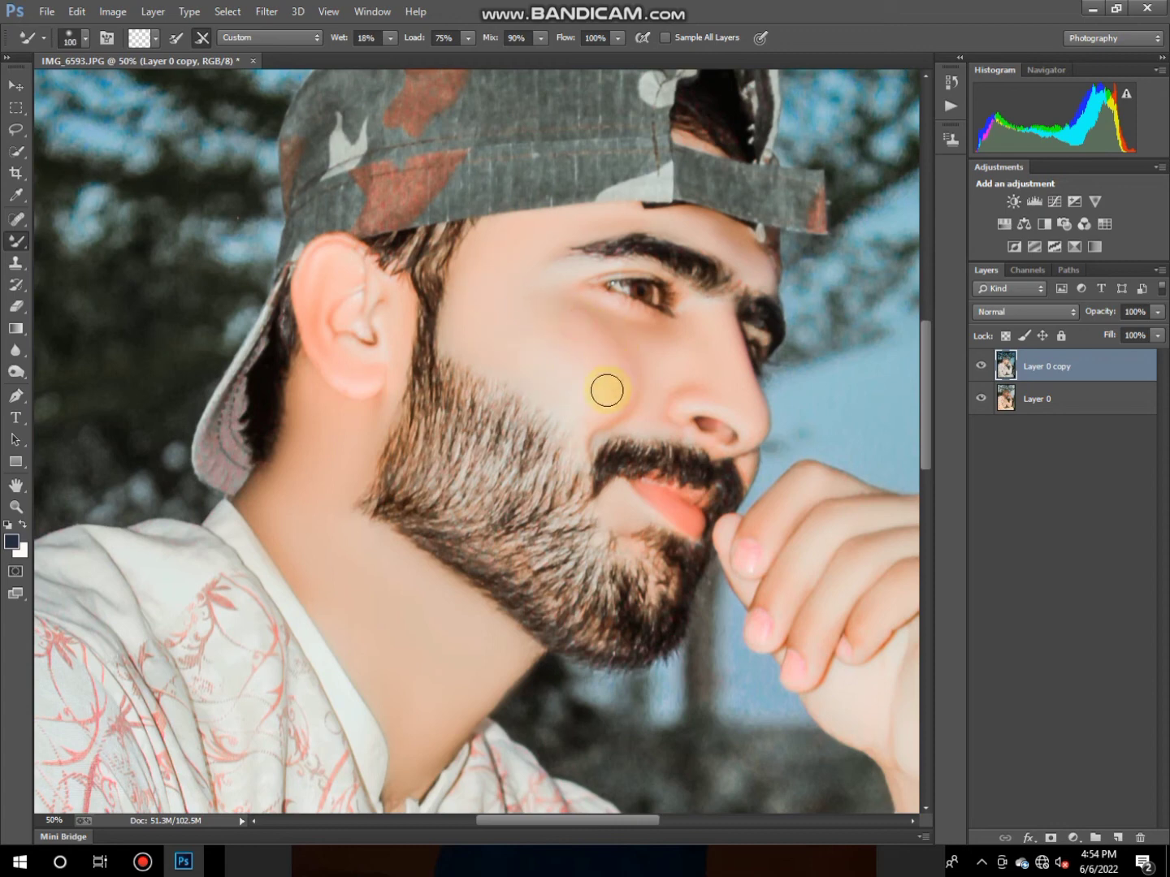
pyautogui.press('[')
pyautogui.click(15, 507)
pyautogui.rightClick(497, 159)
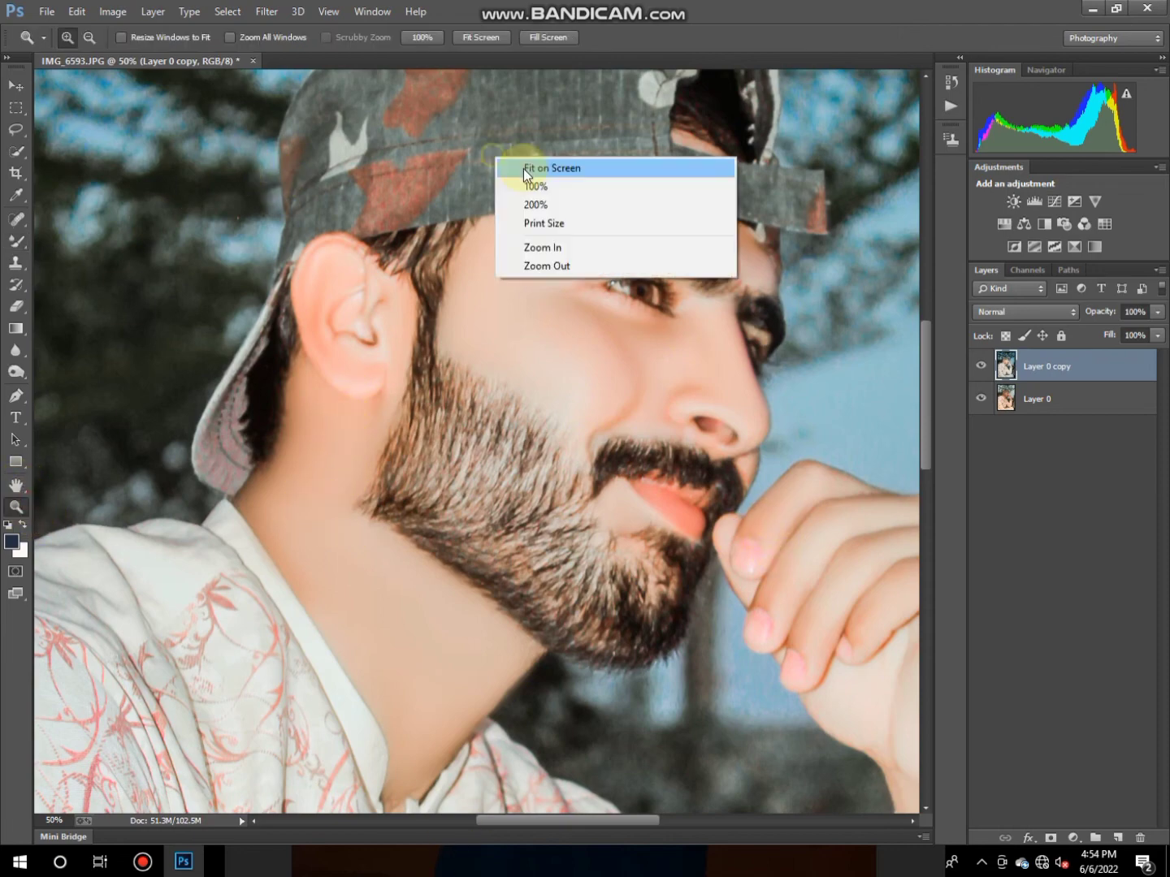
pyautogui.click(524, 169)
pyautogui.click(144, 858)
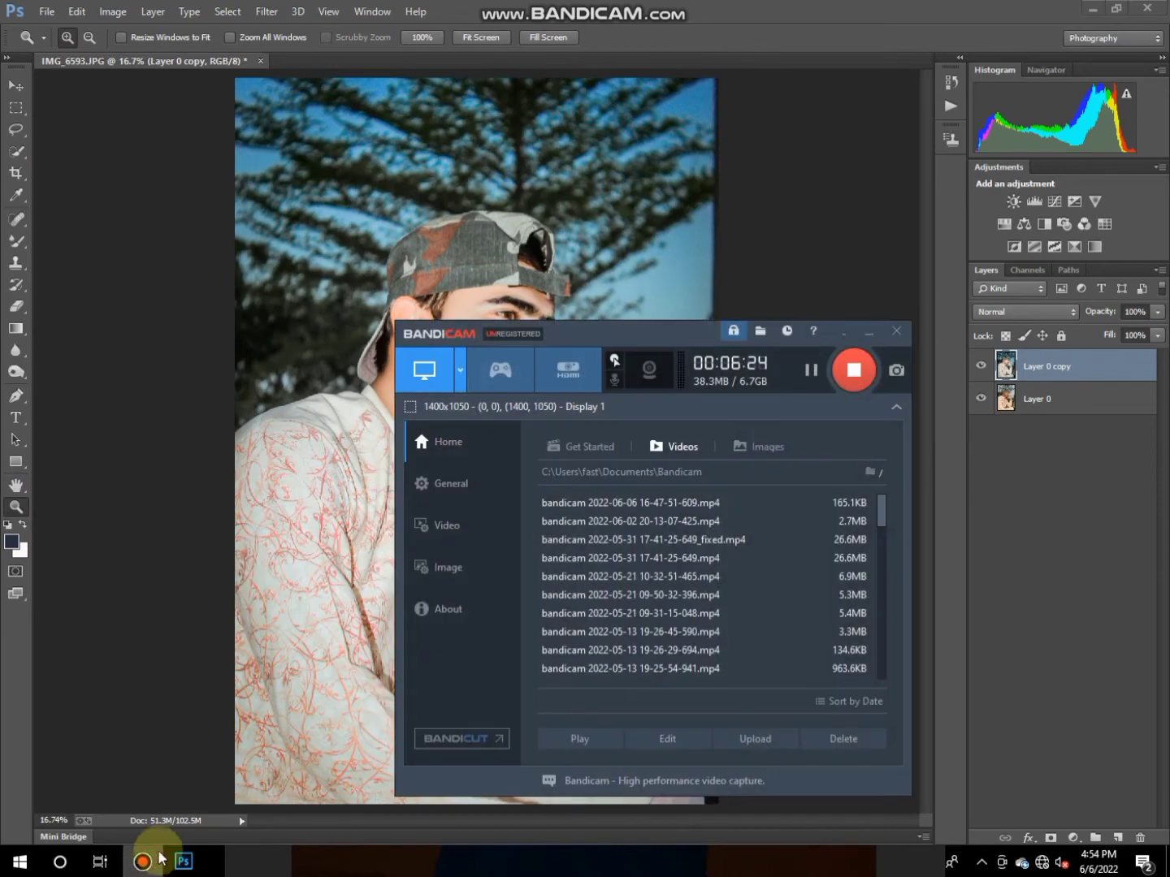
pyautogui.click(866, 333)
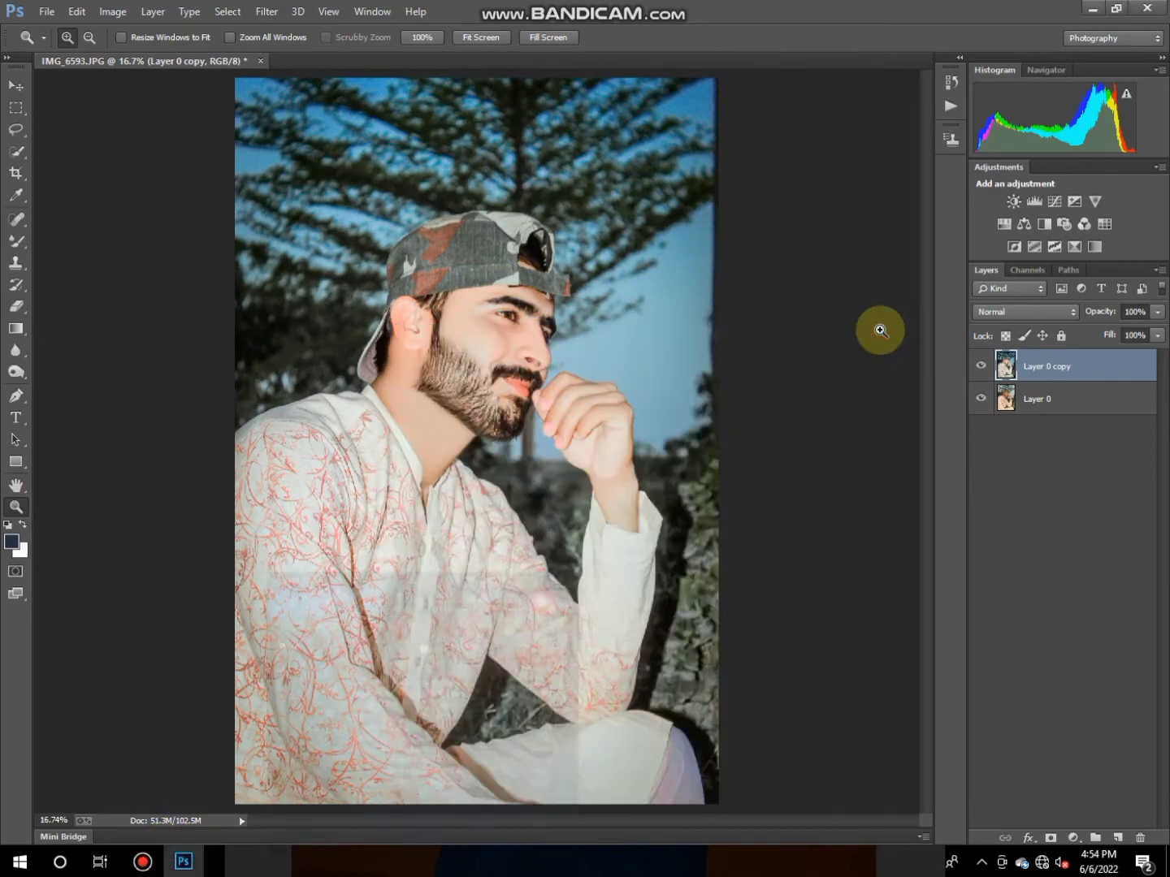
pyautogui.click(45, 14)
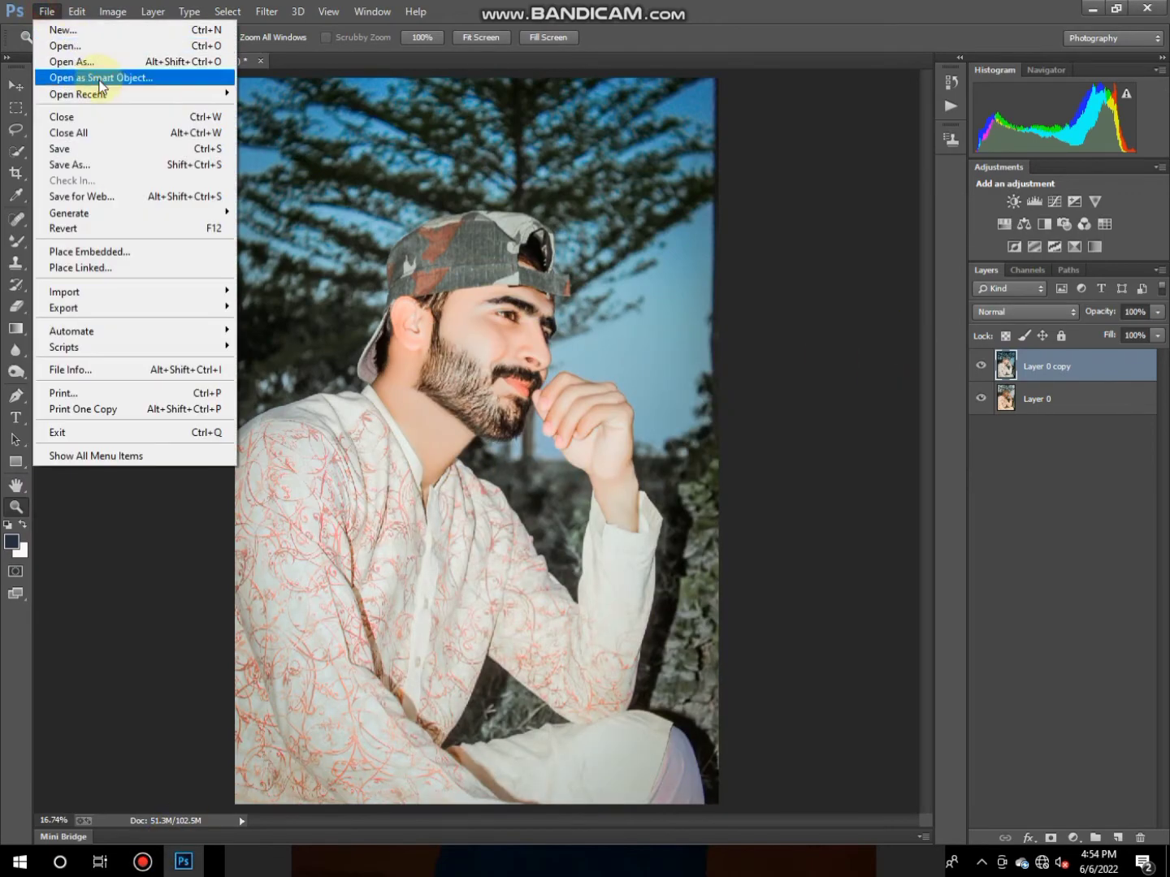
pyautogui.click(133, 75)
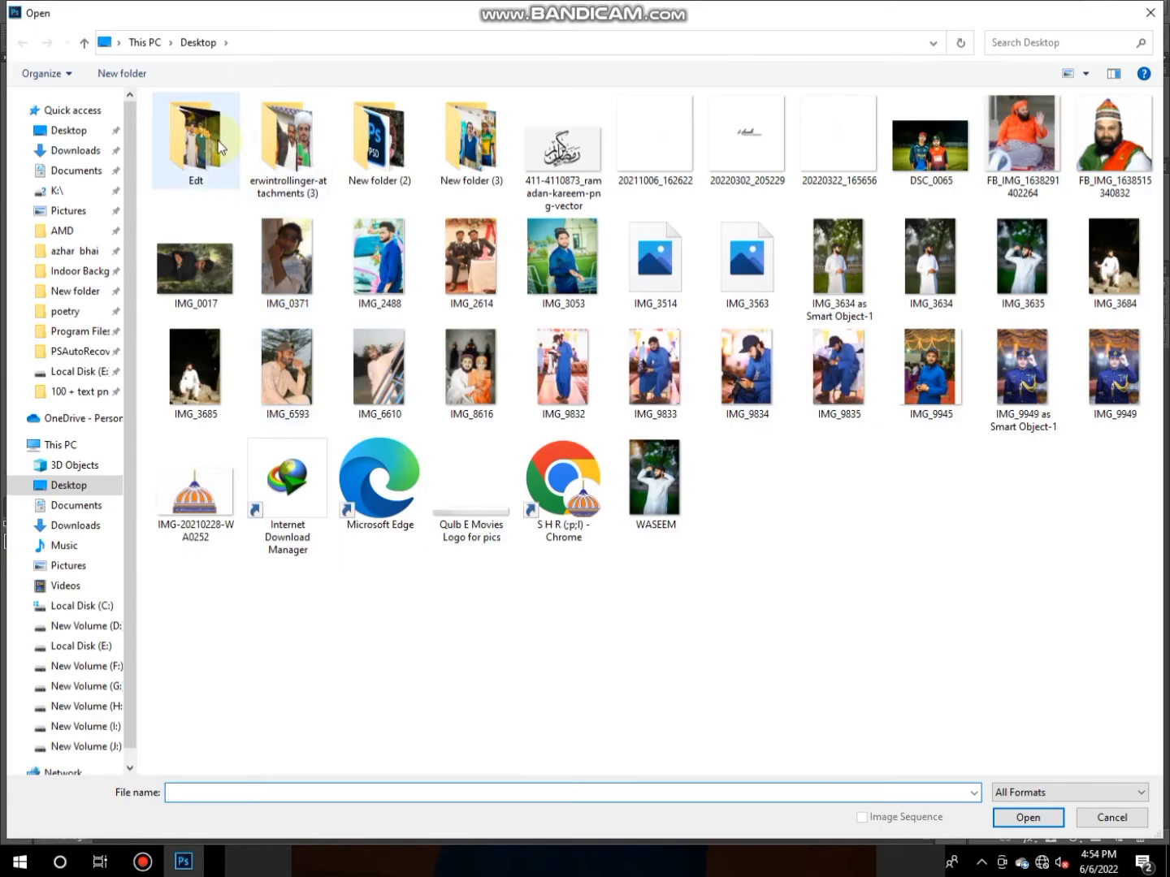
pyautogui.click(164, 858)
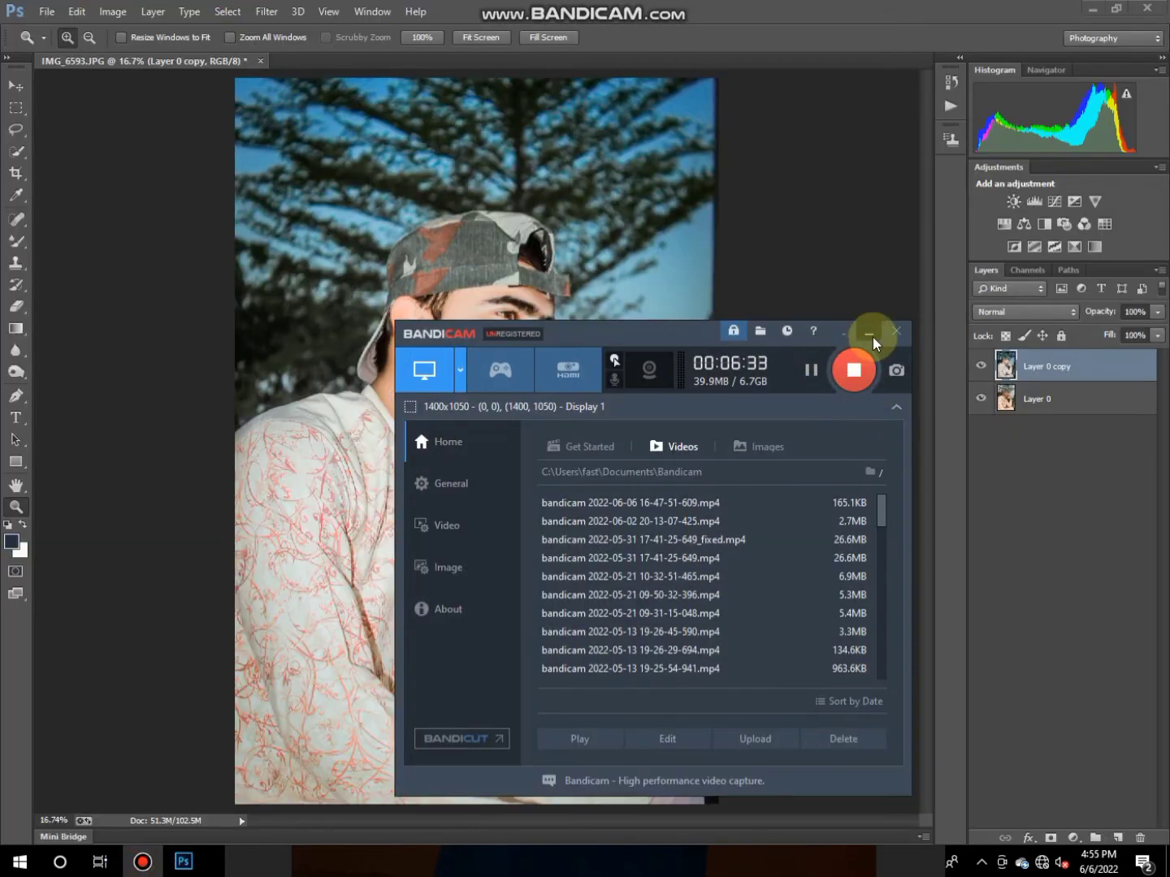
pyautogui.click(874, 335)
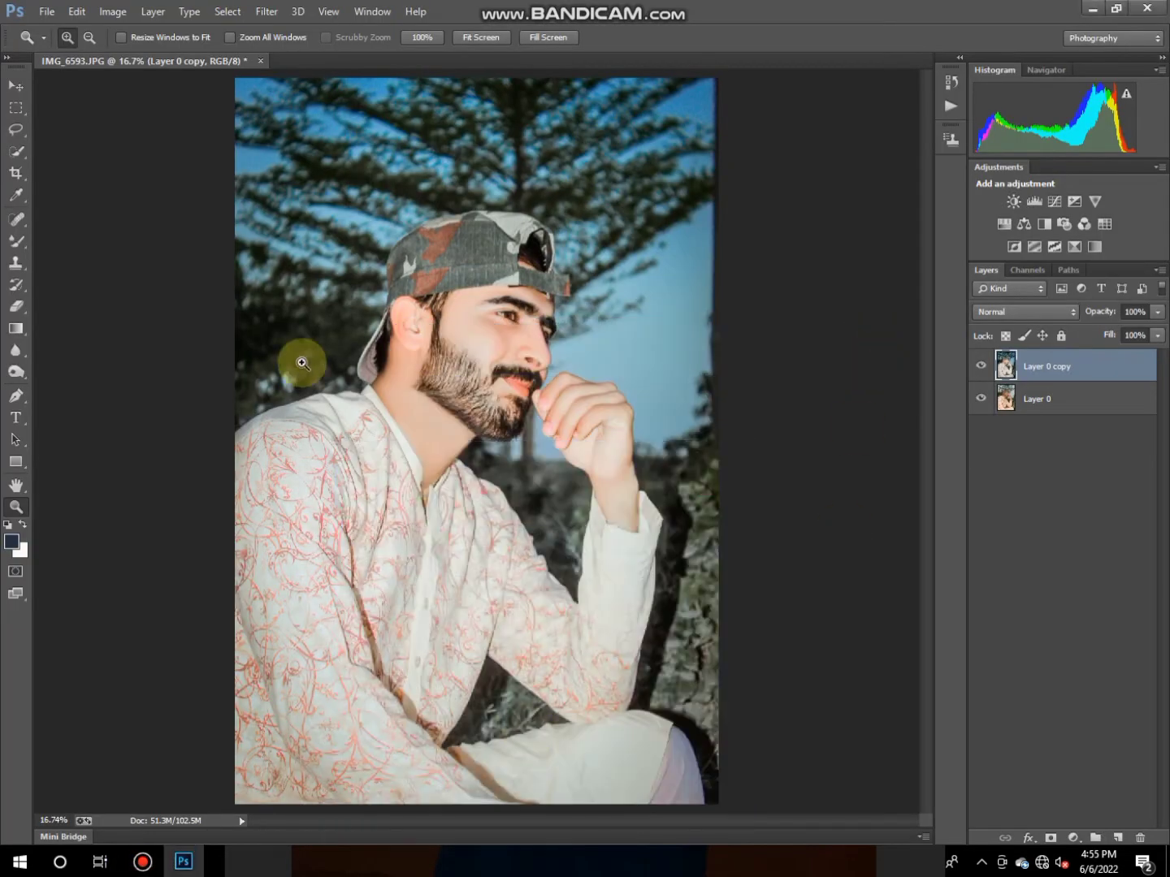
pyautogui.click(313, 398)
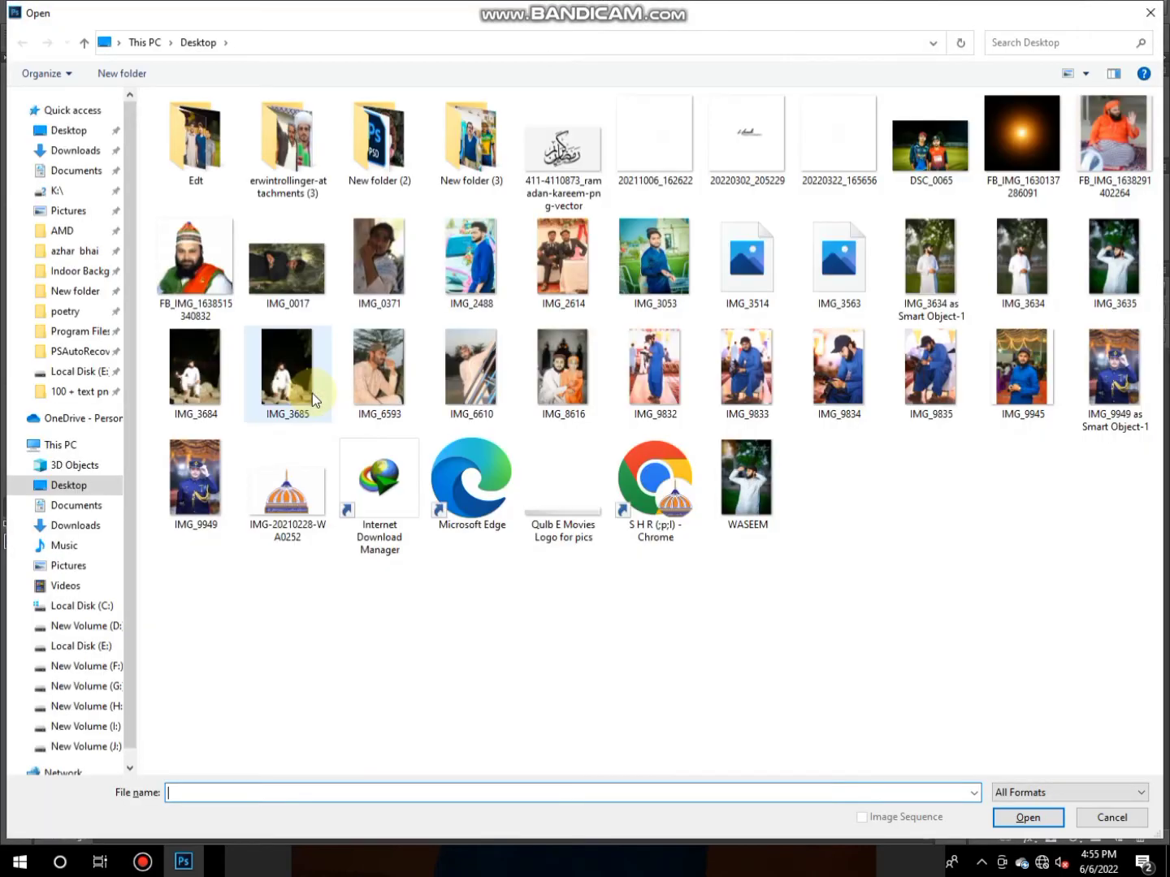
pyautogui.click(1034, 133)
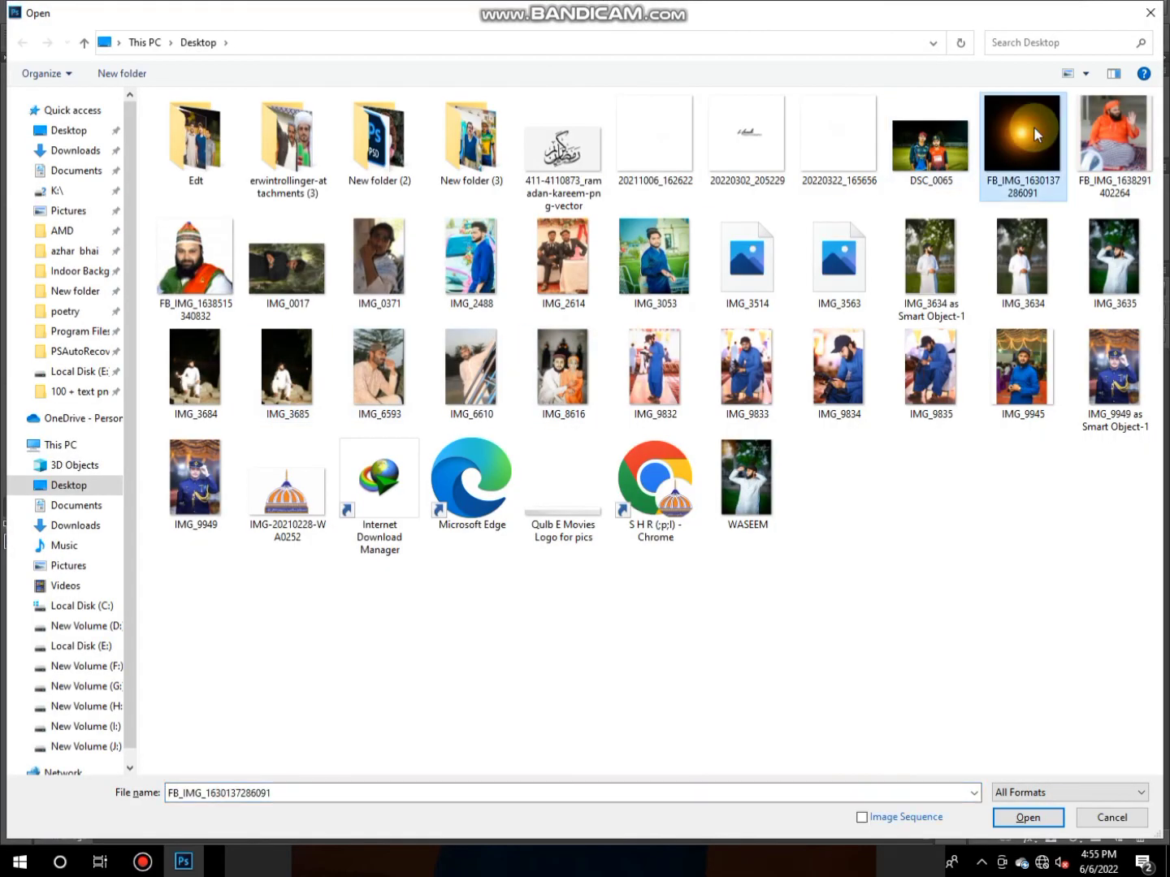
pyautogui.click(1026, 823)
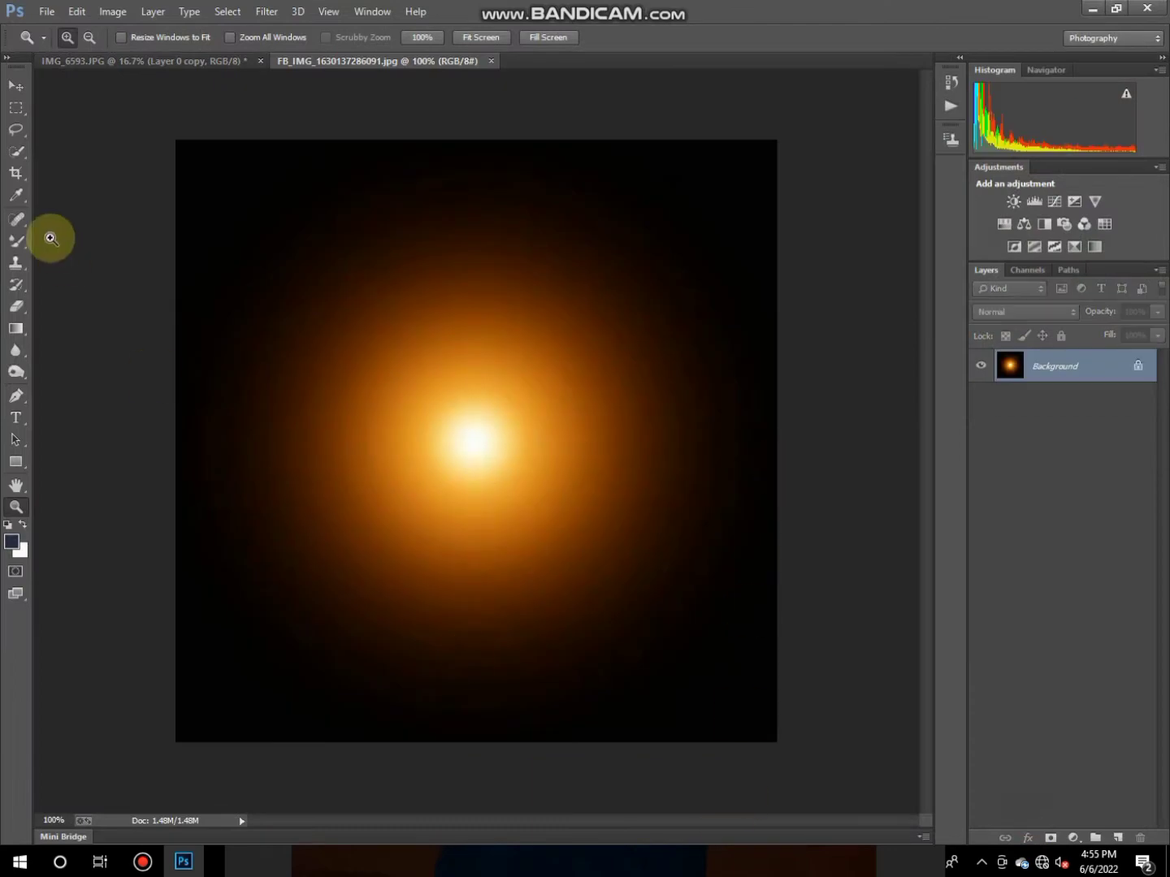
# Step: Unlock the glow image's Background layer and drag it into the portrait document
pyautogui.click(16, 83)
pyautogui.moveTo(435, 380)
pyautogui.mouseDown()
pyautogui.moveTo(404, 341)
pyautogui.moveTo(456, 443)
pyautogui.mouseUp()
pyautogui.click(580, 323)
pyautogui.moveTo(588, 347); pyautogui.dragTo(464, 414)
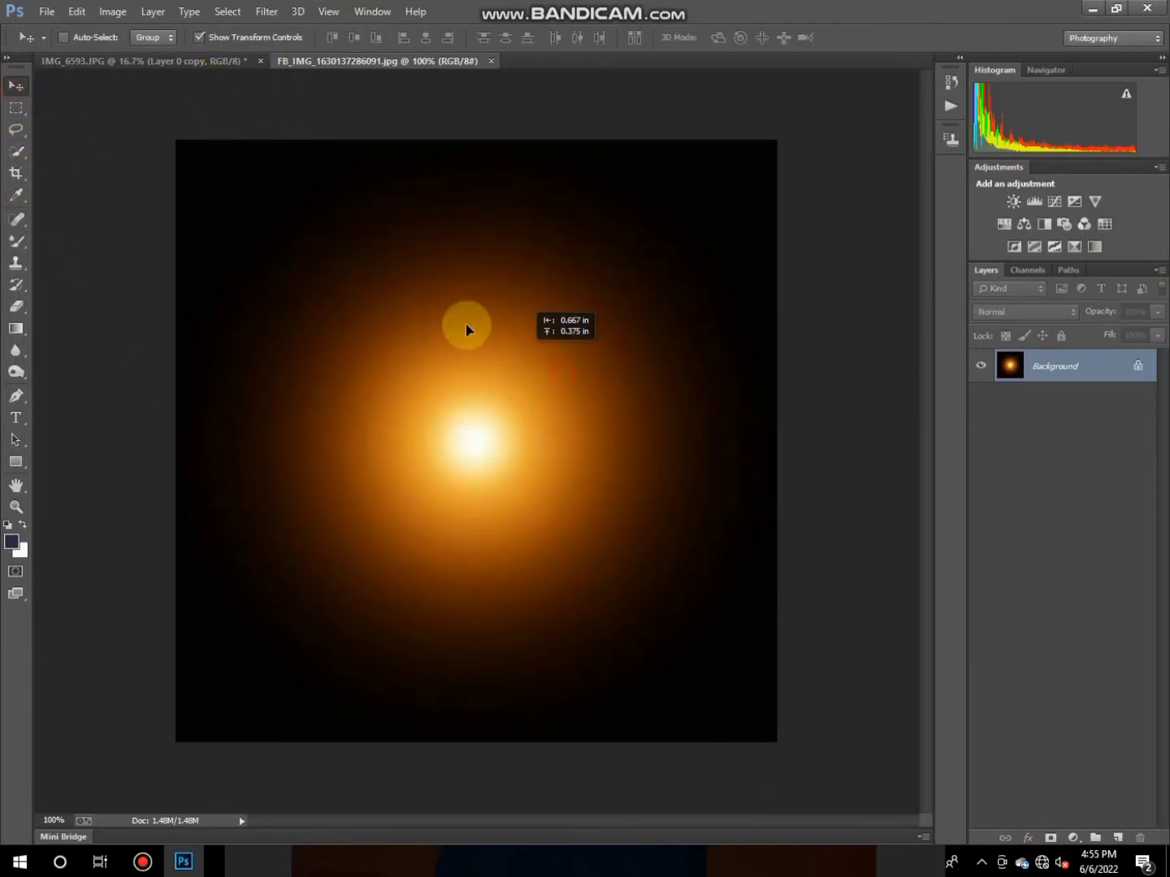
pyautogui.click(580, 324)
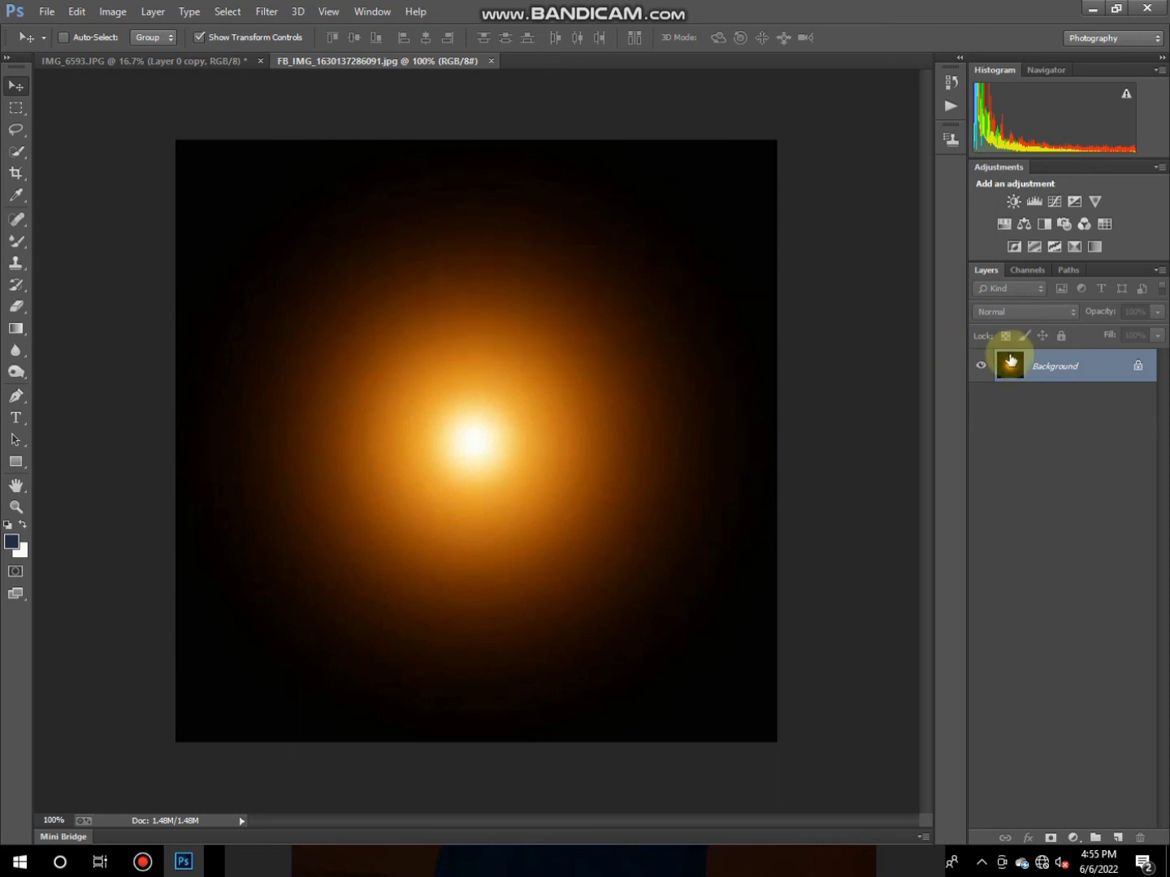
pyautogui.click(1136, 365)
pyautogui.moveTo(556, 443)
pyautogui.mouseDown()
pyautogui.moveTo(162, 132)
pyautogui.moveTo(137, 68)
pyautogui.moveTo(494, 405)
pyautogui.mouseUp()
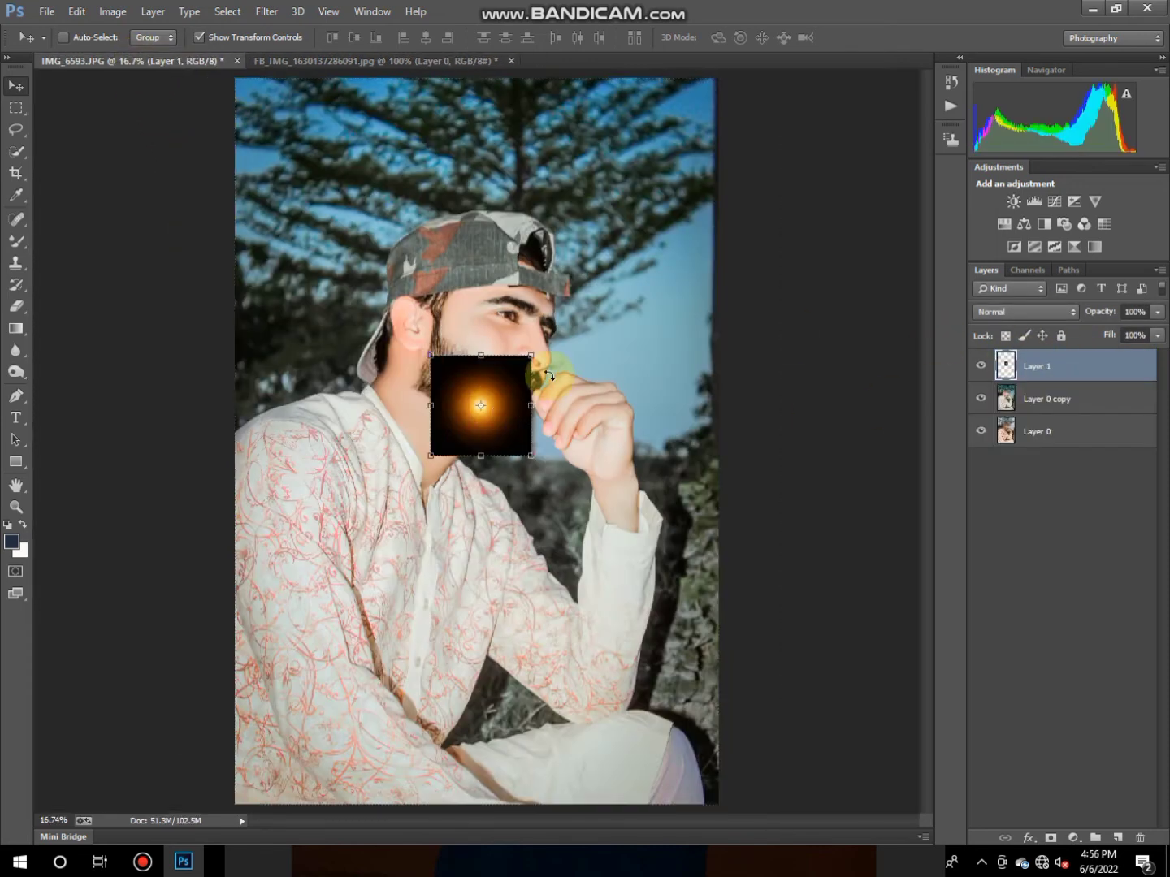
# Step: Enlarge the glow, set its blend mode to Screen, and place it as a top-left sun flare
pyautogui.moveTo(532, 352); pyautogui.dragTo(597, 303)
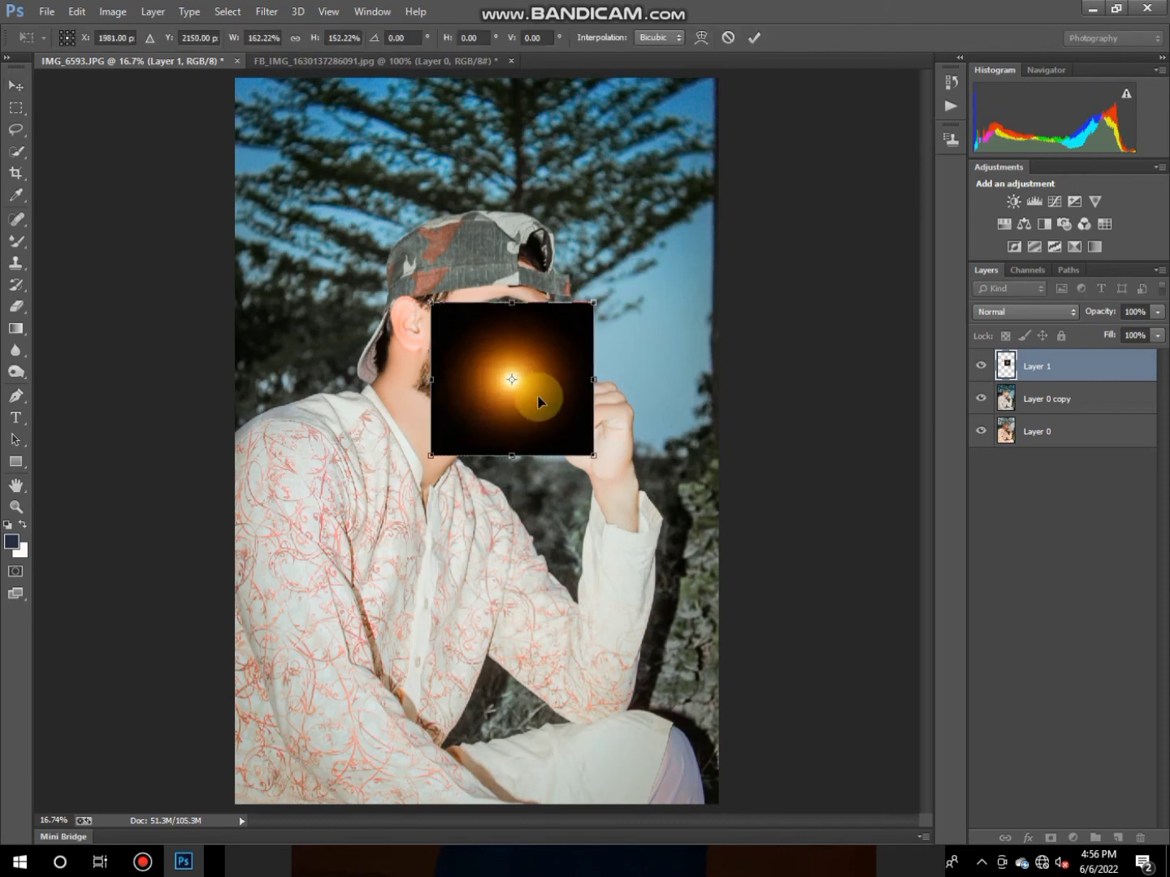
pyautogui.moveTo(536, 399); pyautogui.dragTo(637, 200)
pyautogui.click(1027, 312)
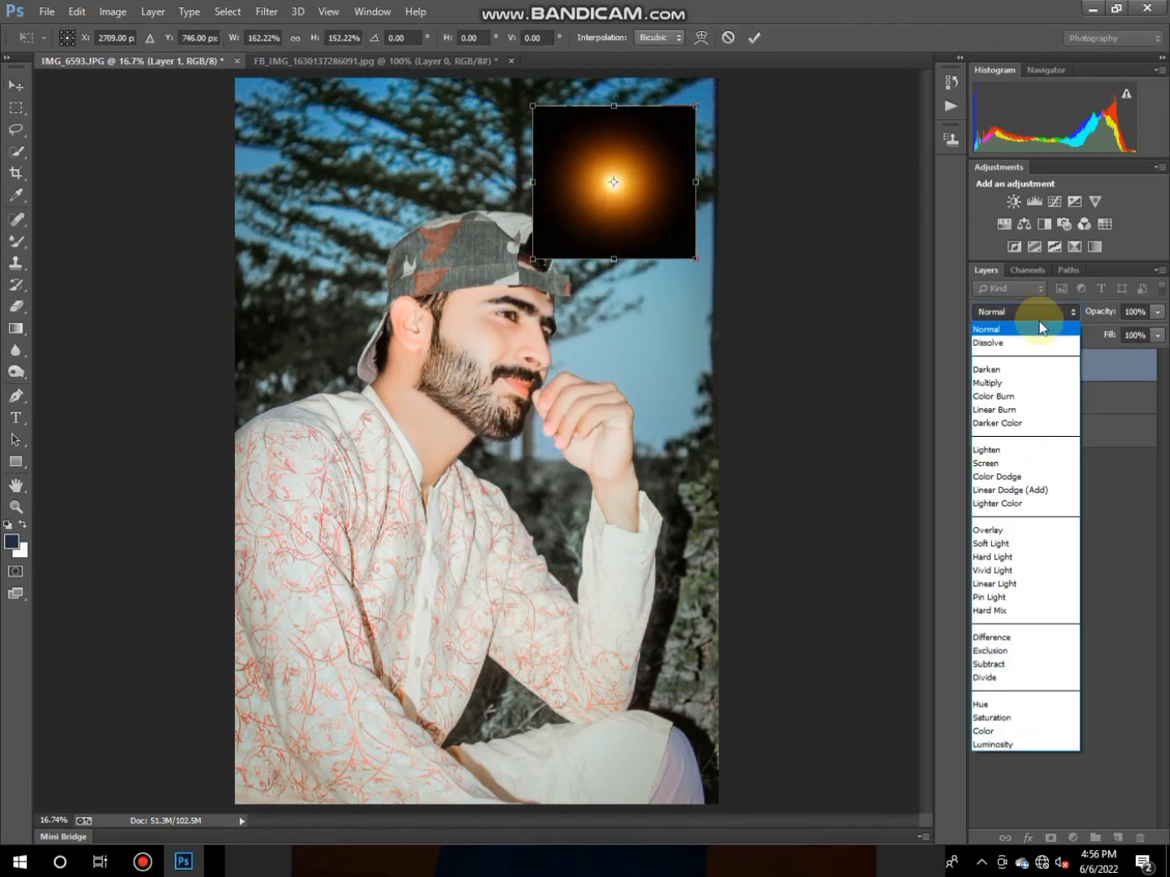
pyautogui.click(1016, 370)
pyautogui.press('Down')
pyautogui.press('Down')
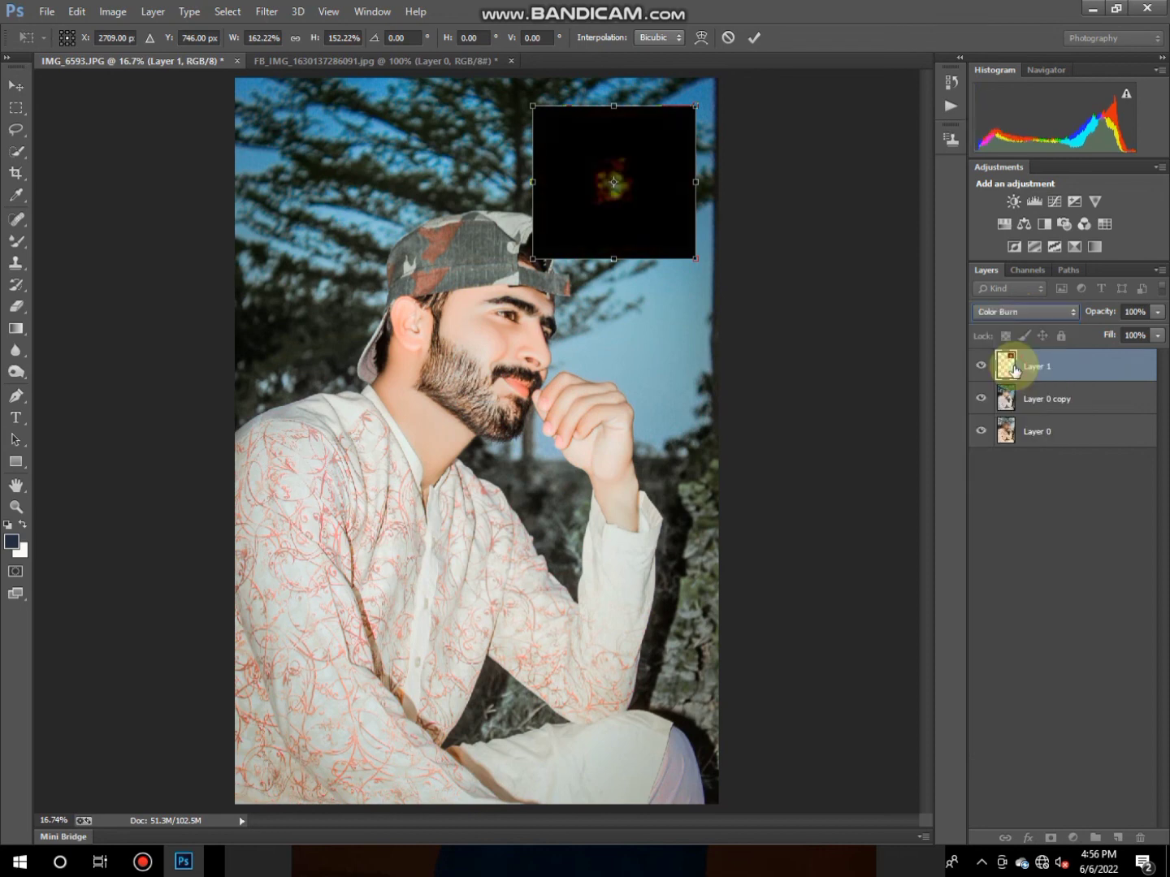
pyautogui.press('Down')
pyautogui.press('Down')
pyautogui.press('Down')
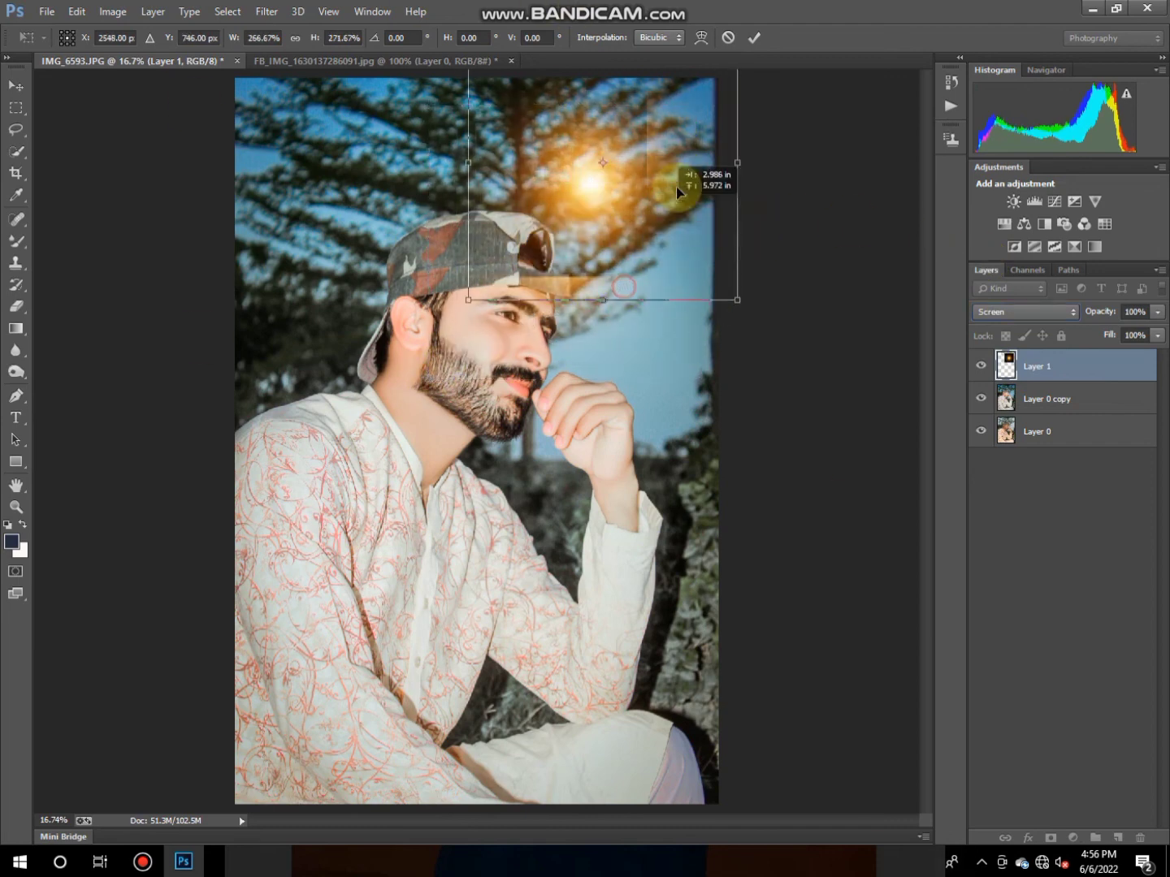
pyautogui.moveTo(532, 258); pyautogui.dragTo(709, 178)
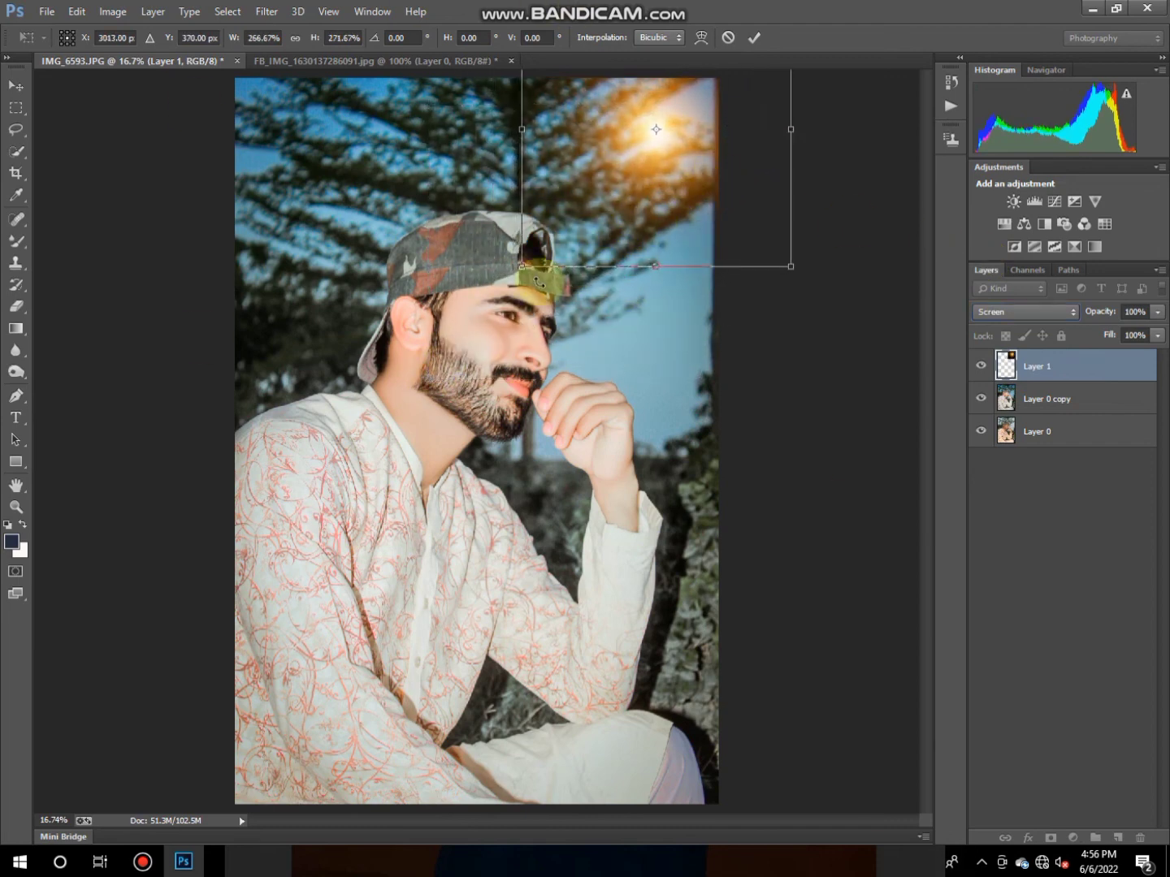
pyautogui.moveTo(513, 271)
pyautogui.mouseDown()
pyautogui.moveTo(655, 372)
pyautogui.moveTo(311, 266)
pyautogui.moveTo(270, 325)
pyautogui.moveTo(561, 253)
pyautogui.moveTo(597, 260)
pyautogui.moveTo(641, 442)
pyautogui.moveTo(535, 260)
pyautogui.moveTo(333, 236)
pyautogui.moveTo(283, 244)
pyautogui.mouseUp()
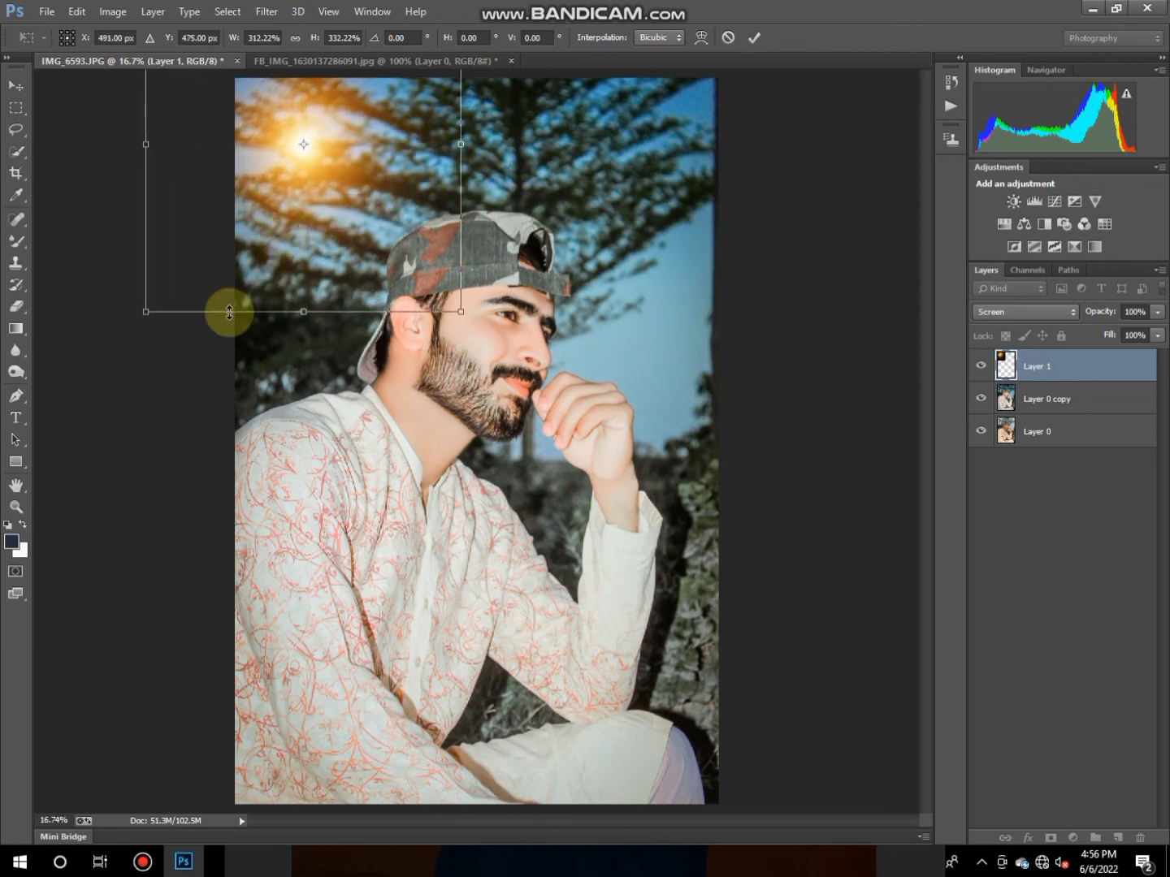
pyautogui.click(4, 510)
# Step: Commit the glow transform and merge Layer 1 down into Layer 0 copy
pyautogui.click(513, 321)
pyautogui.rightClick(494, 196)
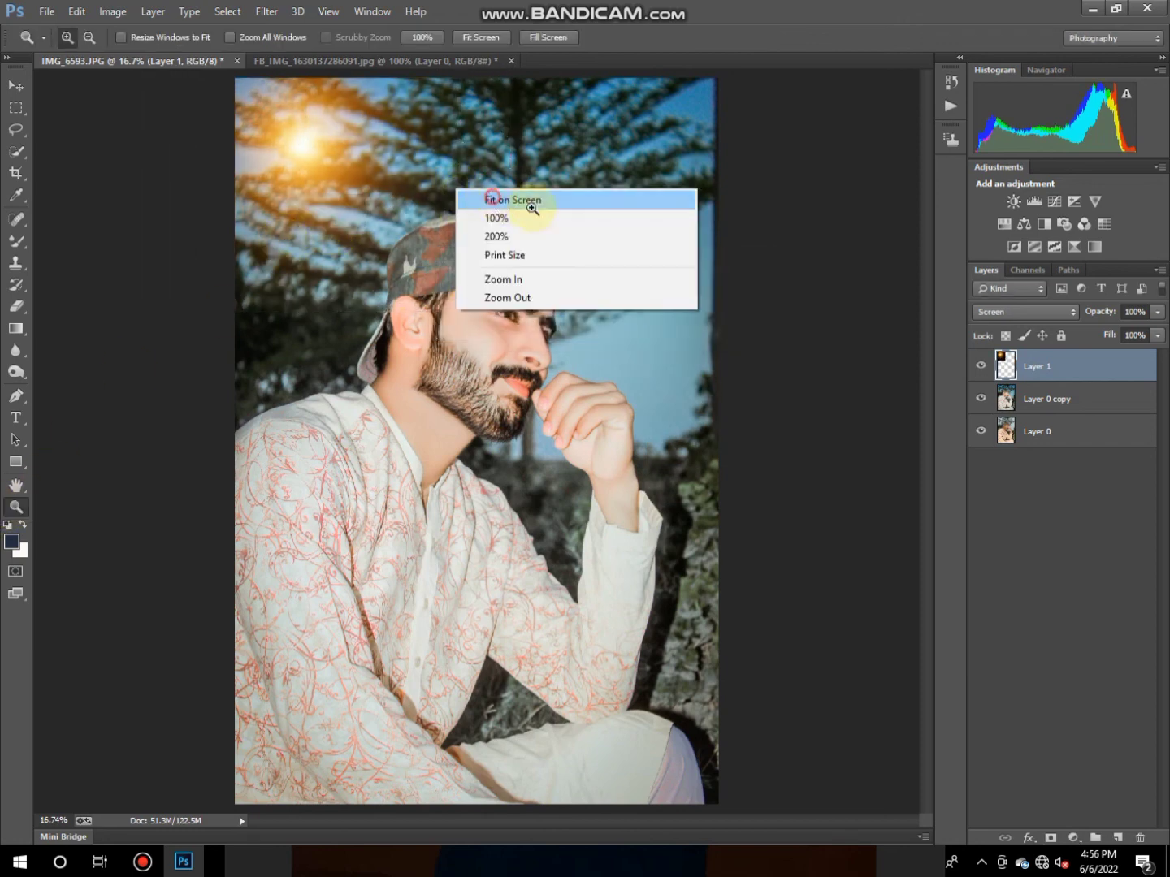
pyautogui.click(531, 208)
pyautogui.rightClick(1102, 360)
pyautogui.click(926, 581)
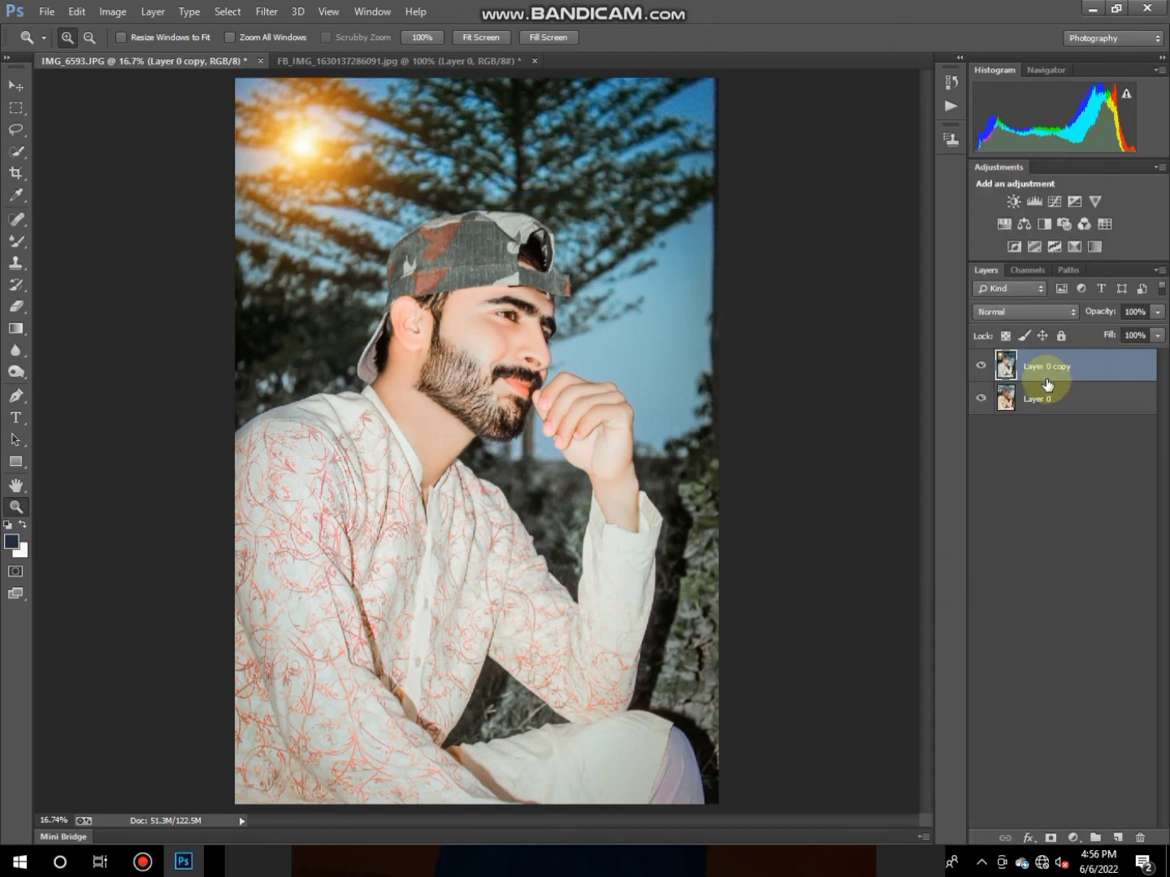
# Step: Add a white 21 px inside Stroke layer style to Layer 0 copy
pyautogui.doubleClick(1119, 371)
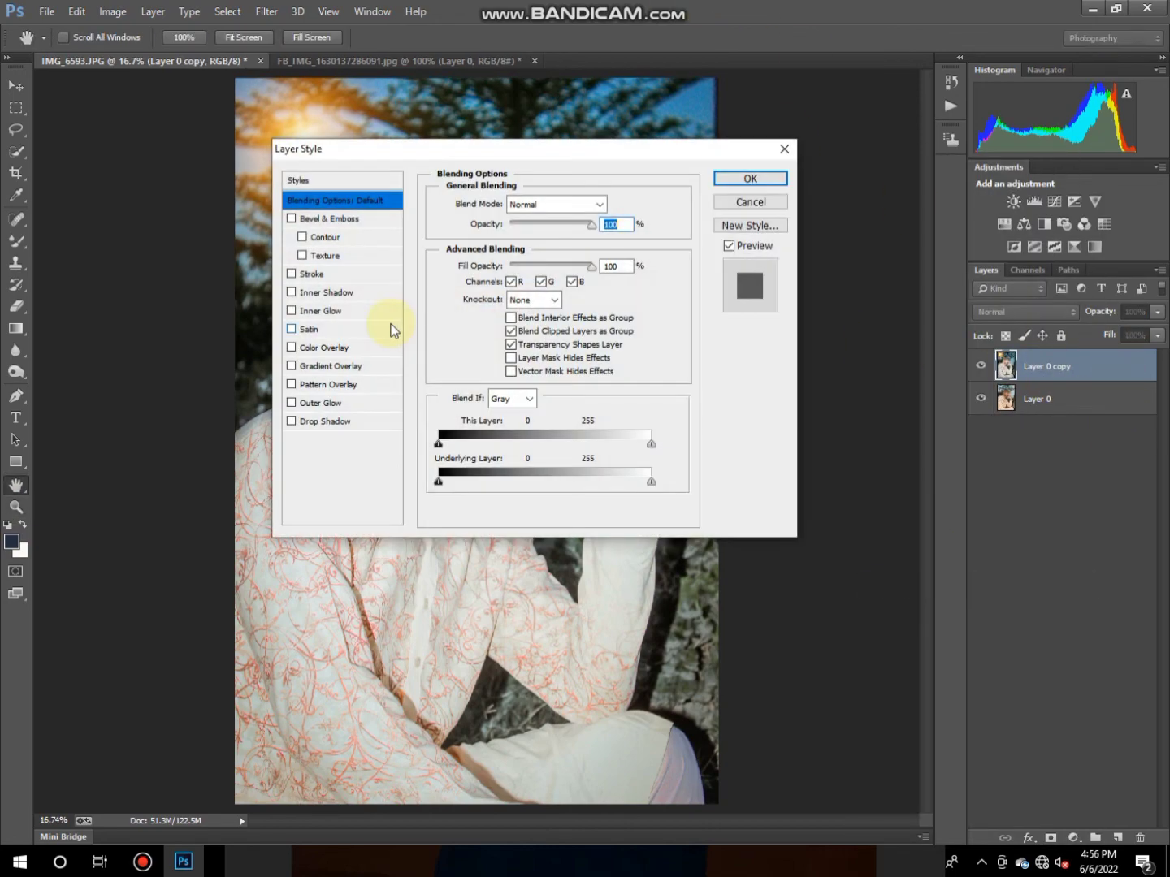
pyautogui.click(341, 276)
pyautogui.click(509, 253)
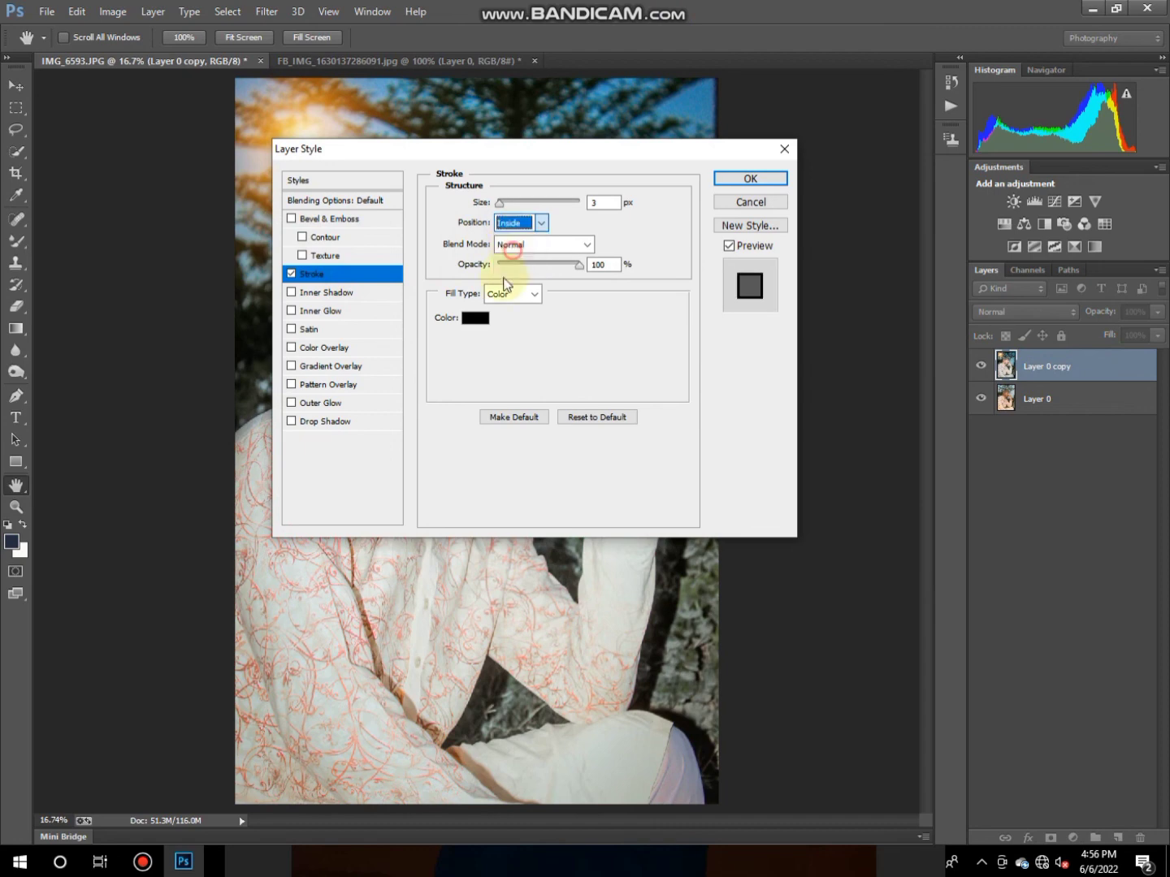
pyautogui.click(475, 318)
pyautogui.click(662, 433)
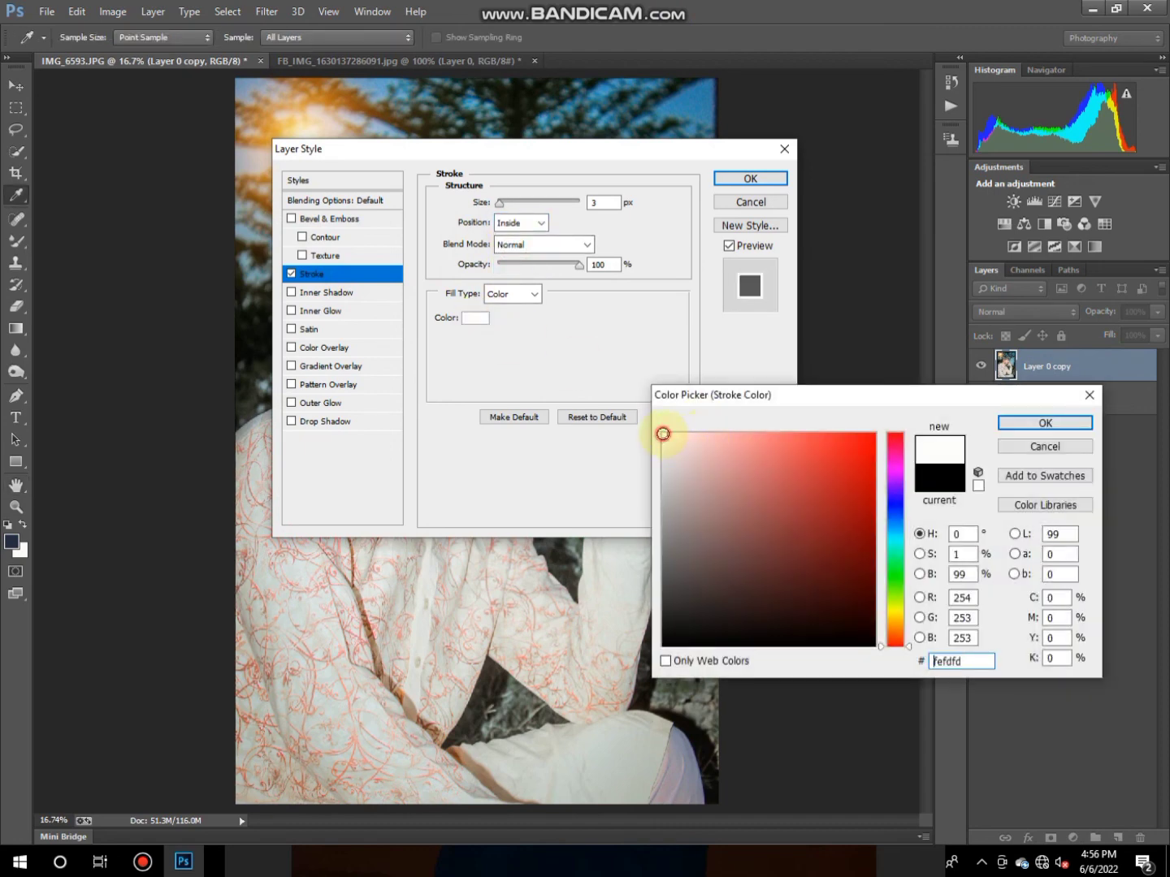
pyautogui.click(1037, 423)
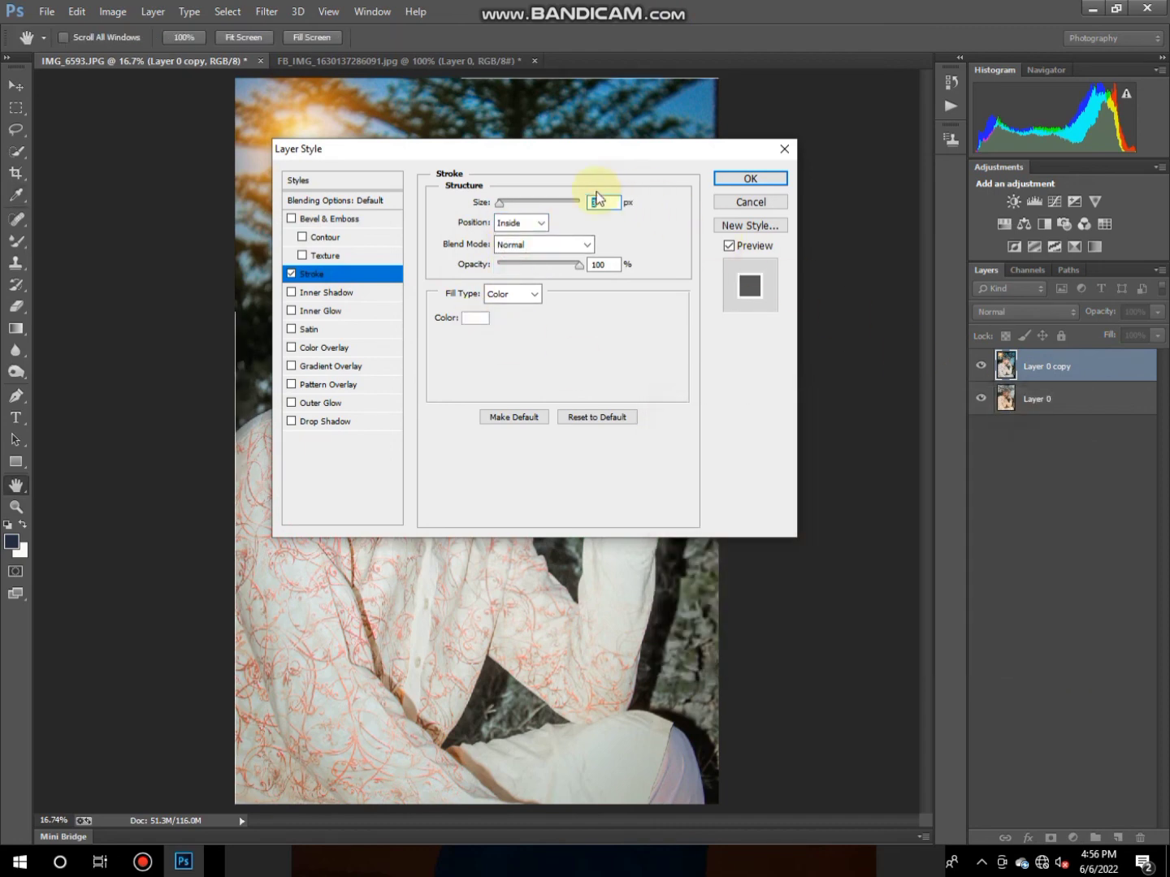
pyautogui.click(510, 201)
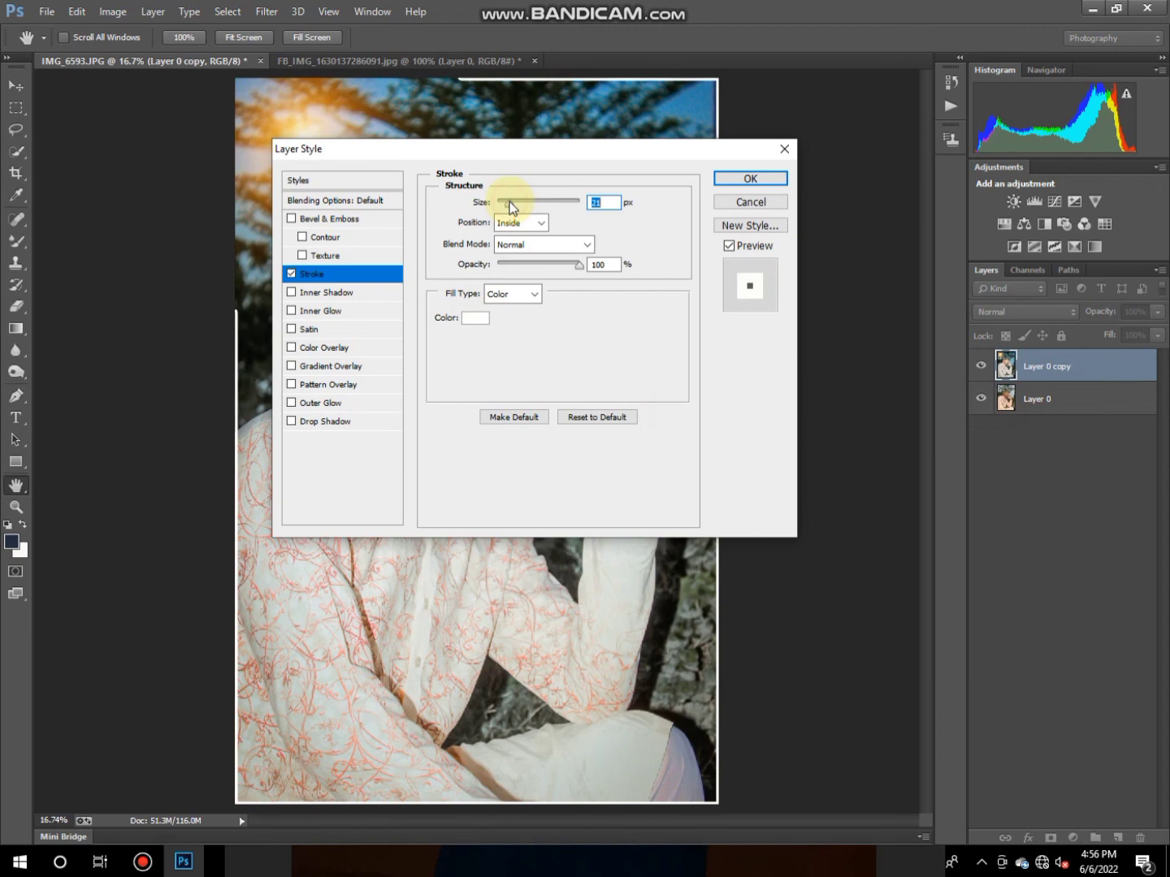
pyautogui.click(743, 179)
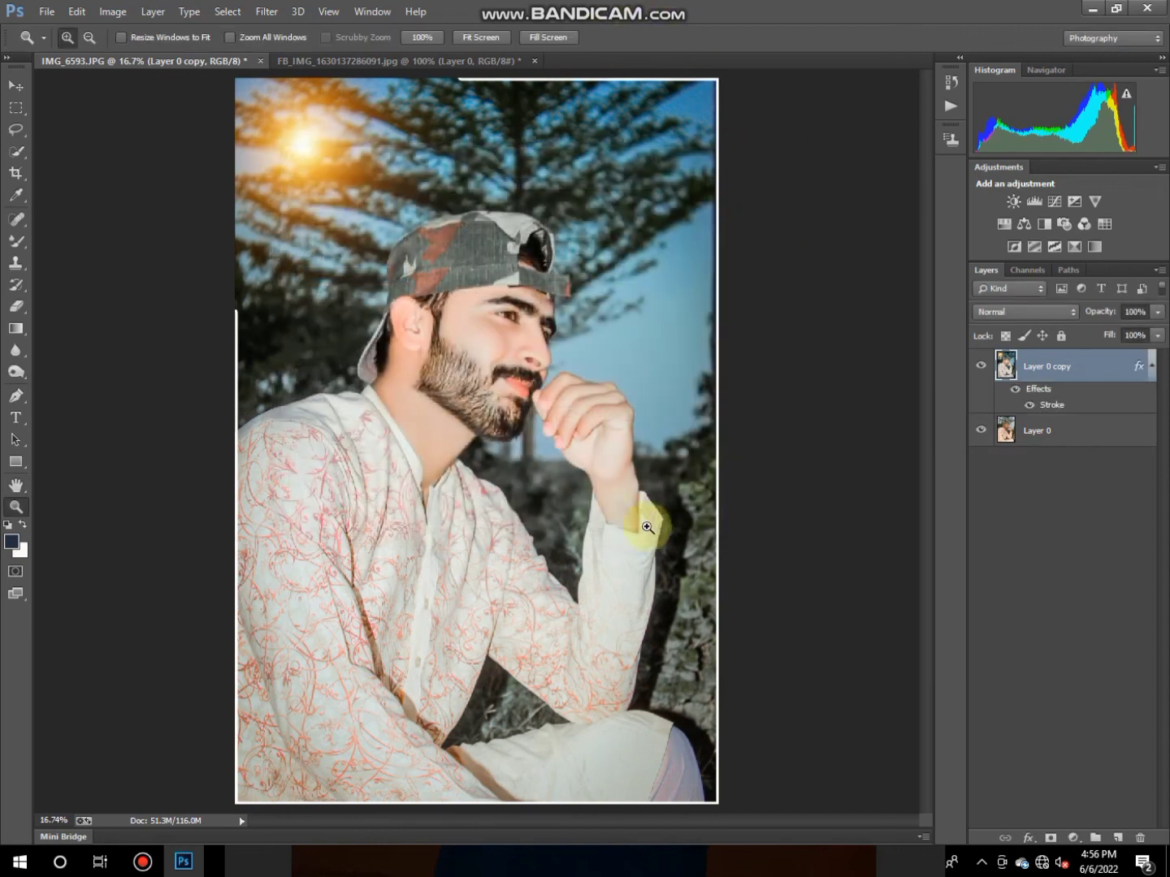
# Step: Check the white border by toggling Layer 0 copy, then merge it down into Layer 0
pyautogui.rightClick(1061, 369)
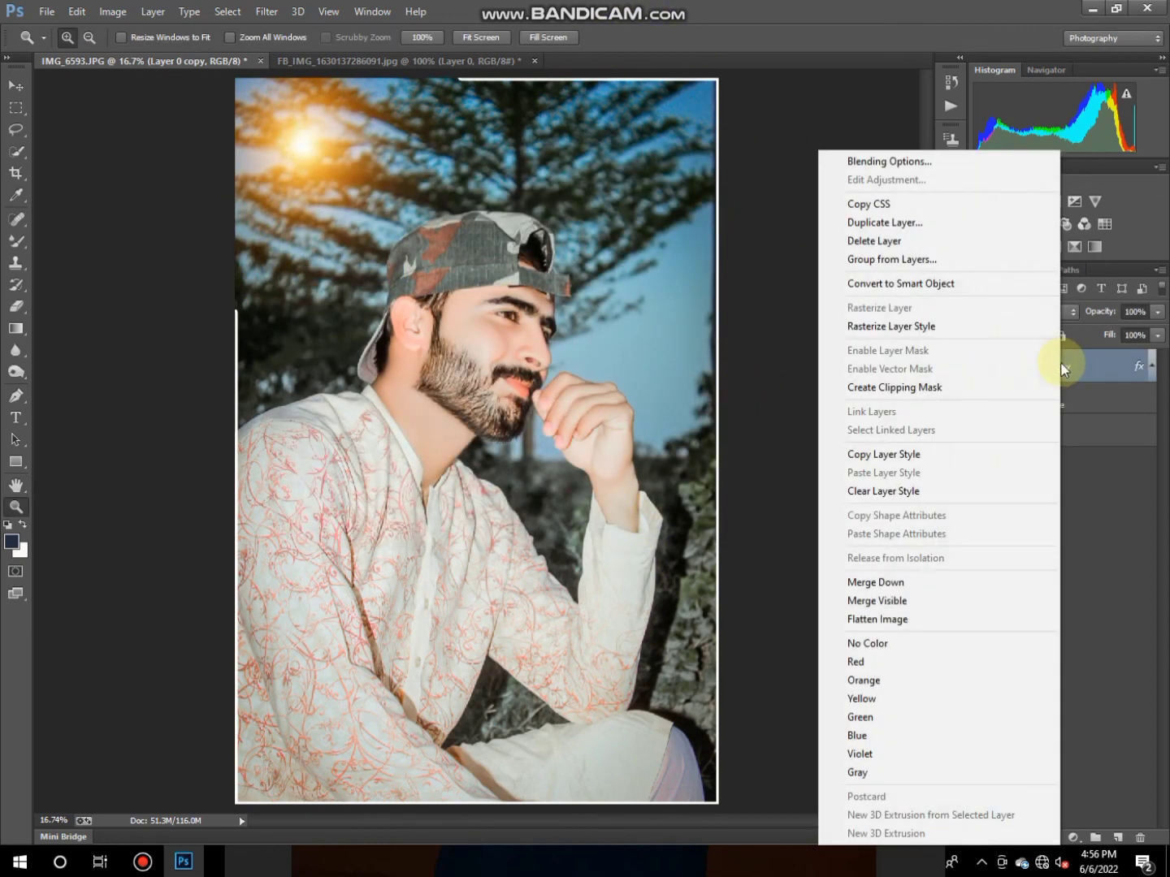
pyautogui.click(600, 471)
pyautogui.click(490, 315)
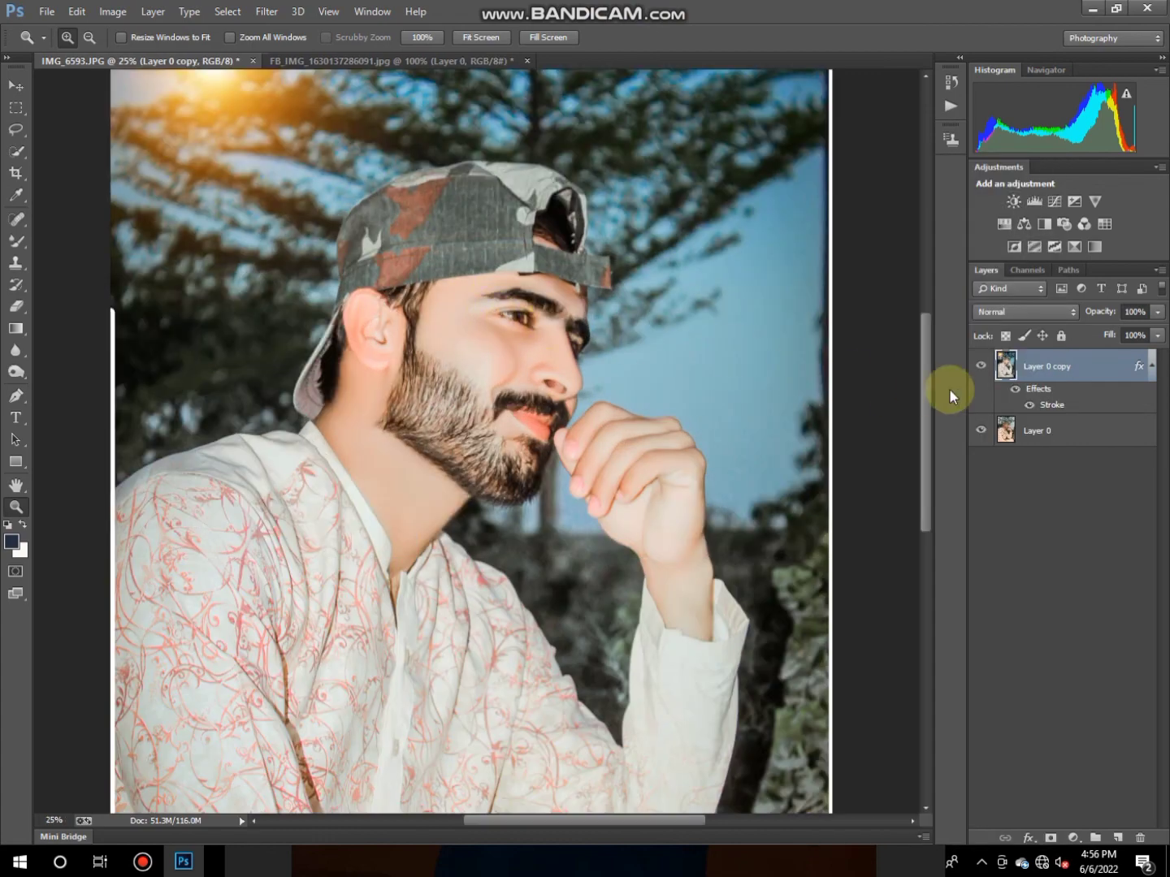
pyautogui.click(982, 366)
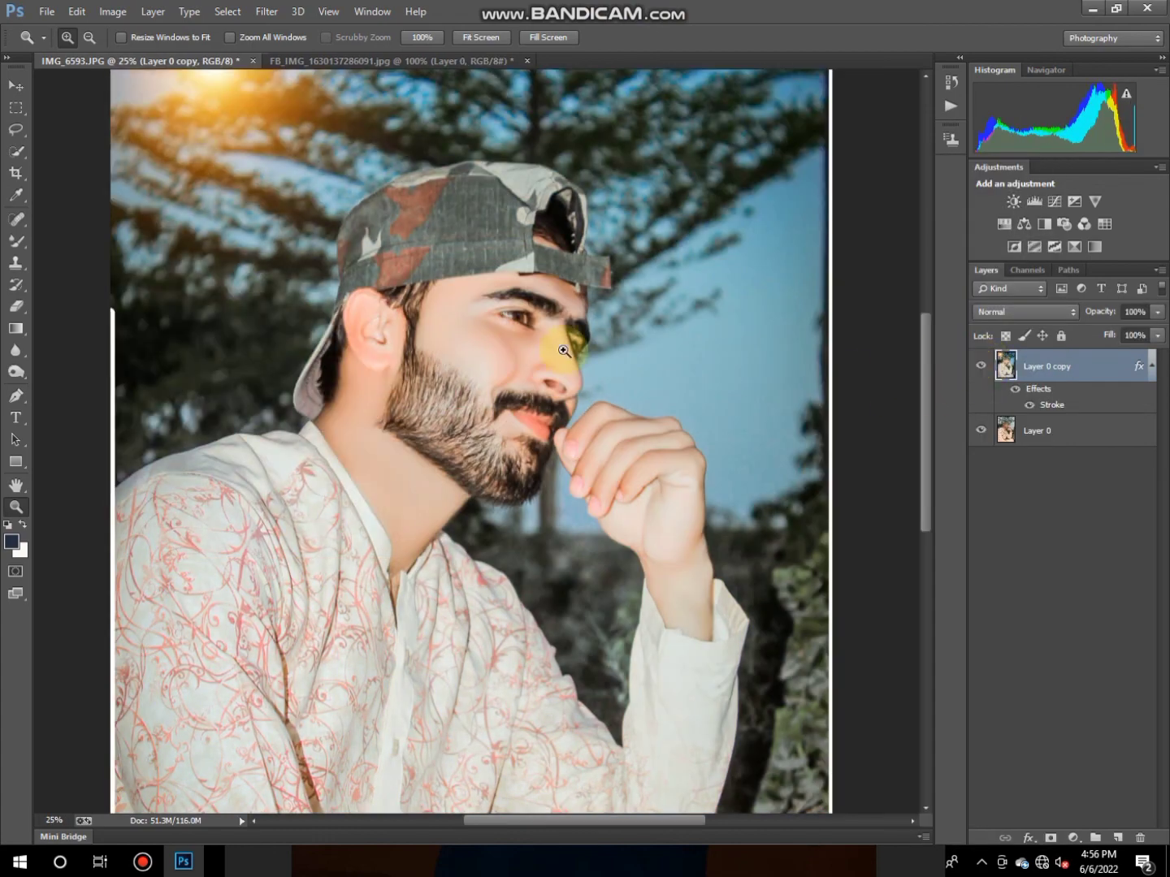
pyautogui.rightClick(553, 349)
pyautogui.click(581, 357)
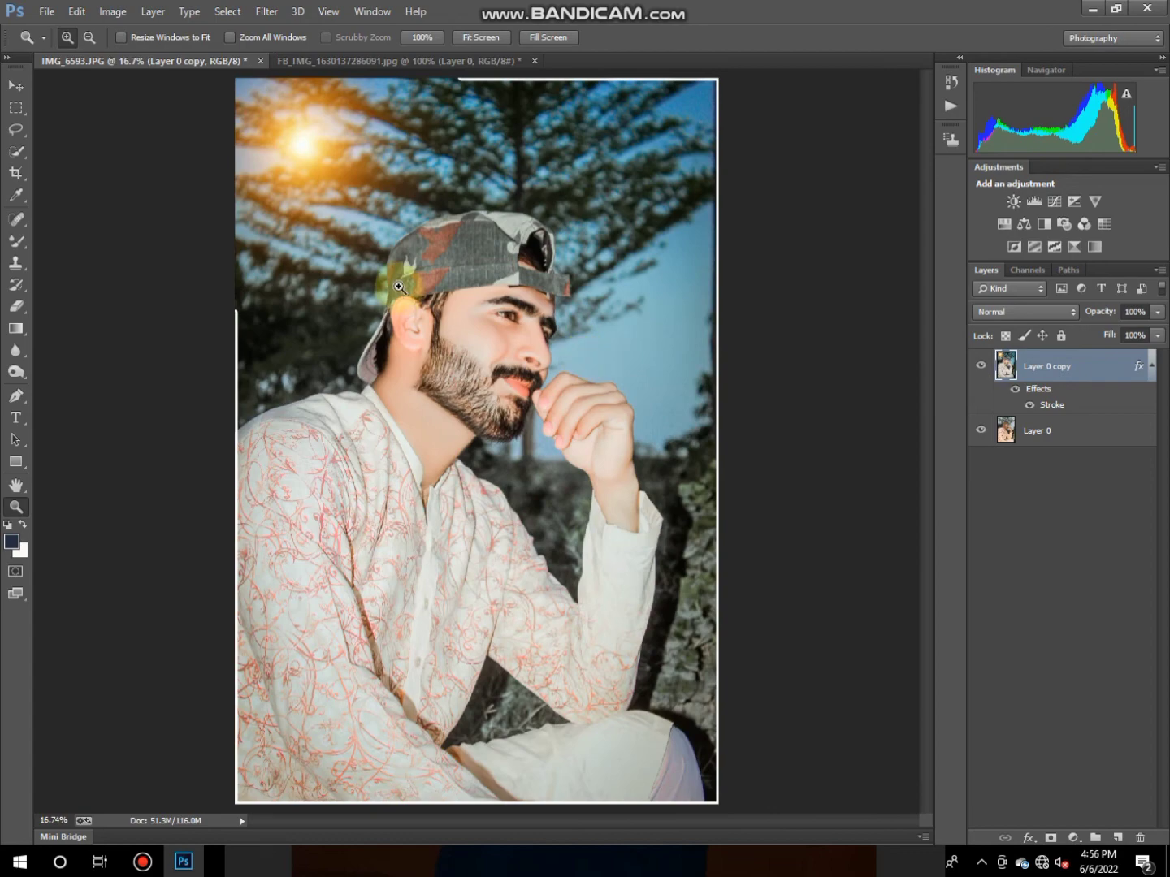
pyautogui.rightClick(1092, 373)
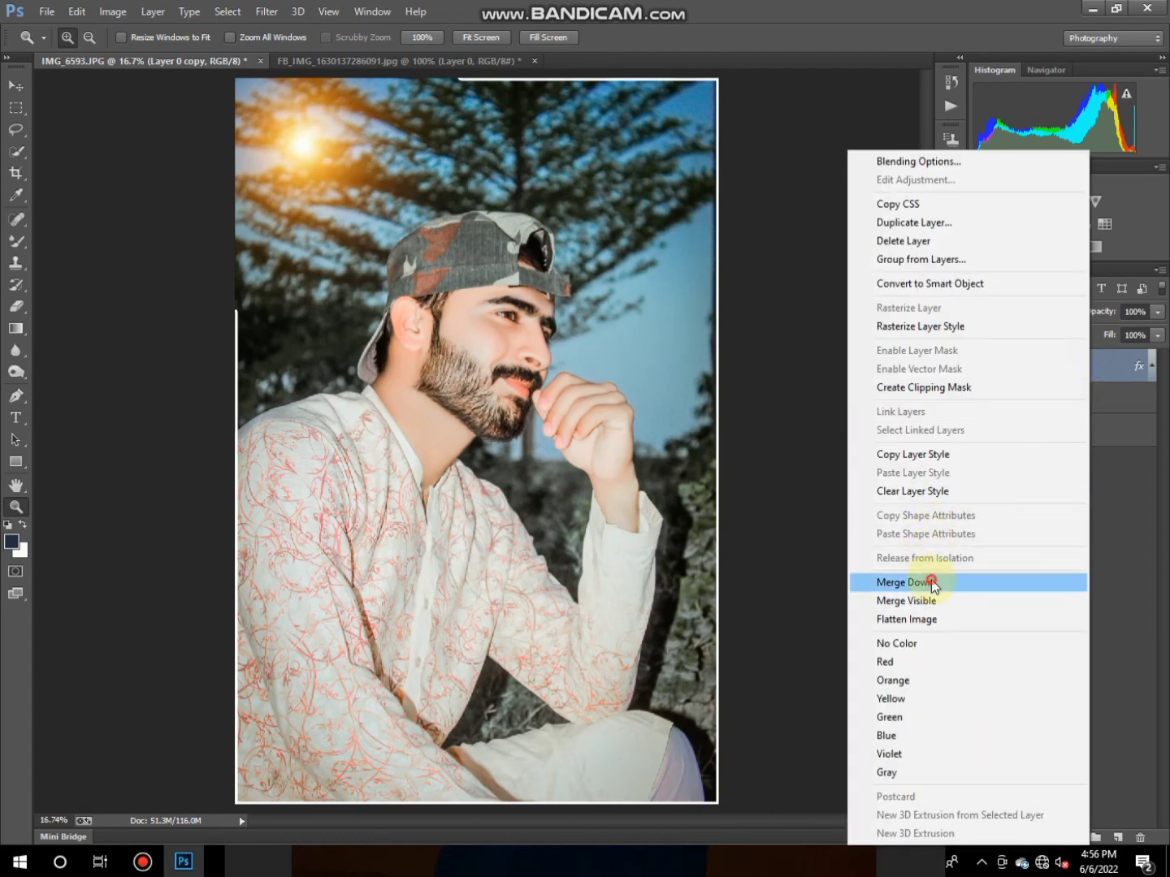
pyautogui.click(931, 583)
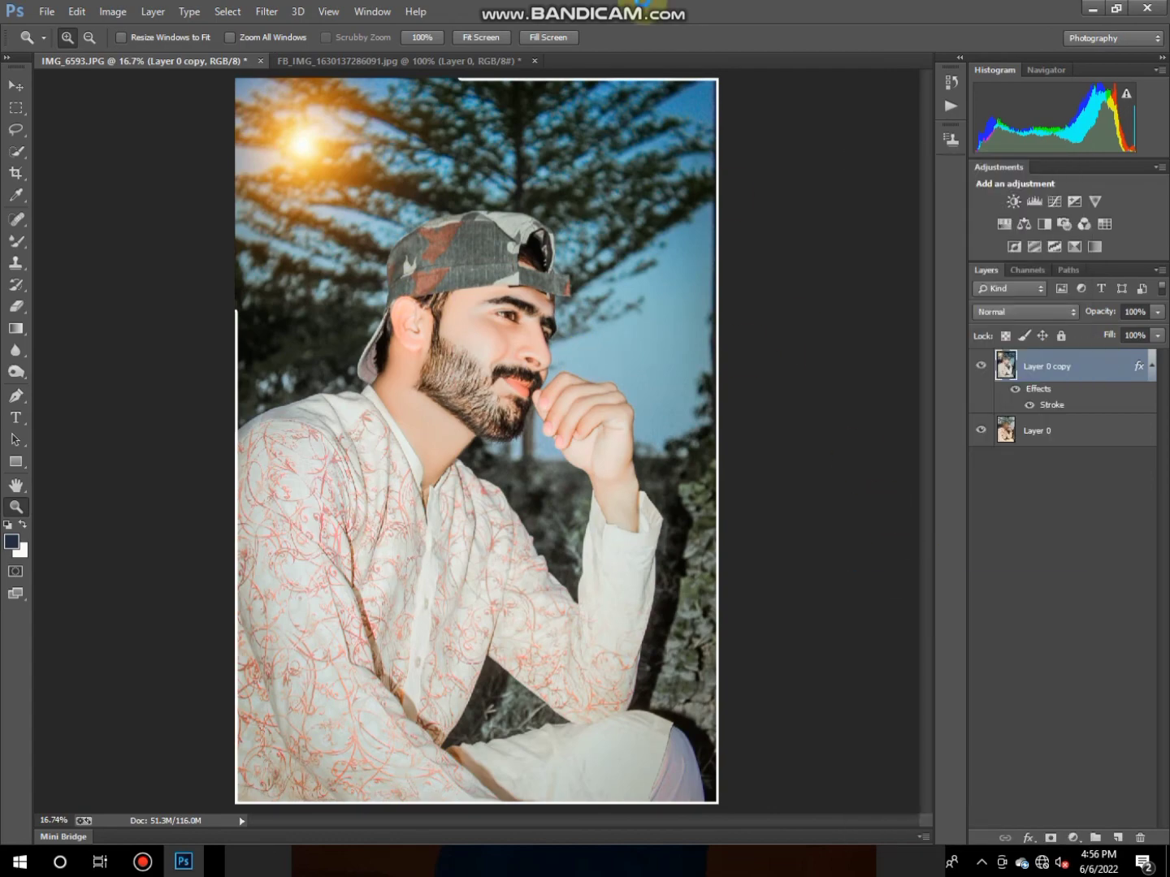
pyautogui.click(144, 863)
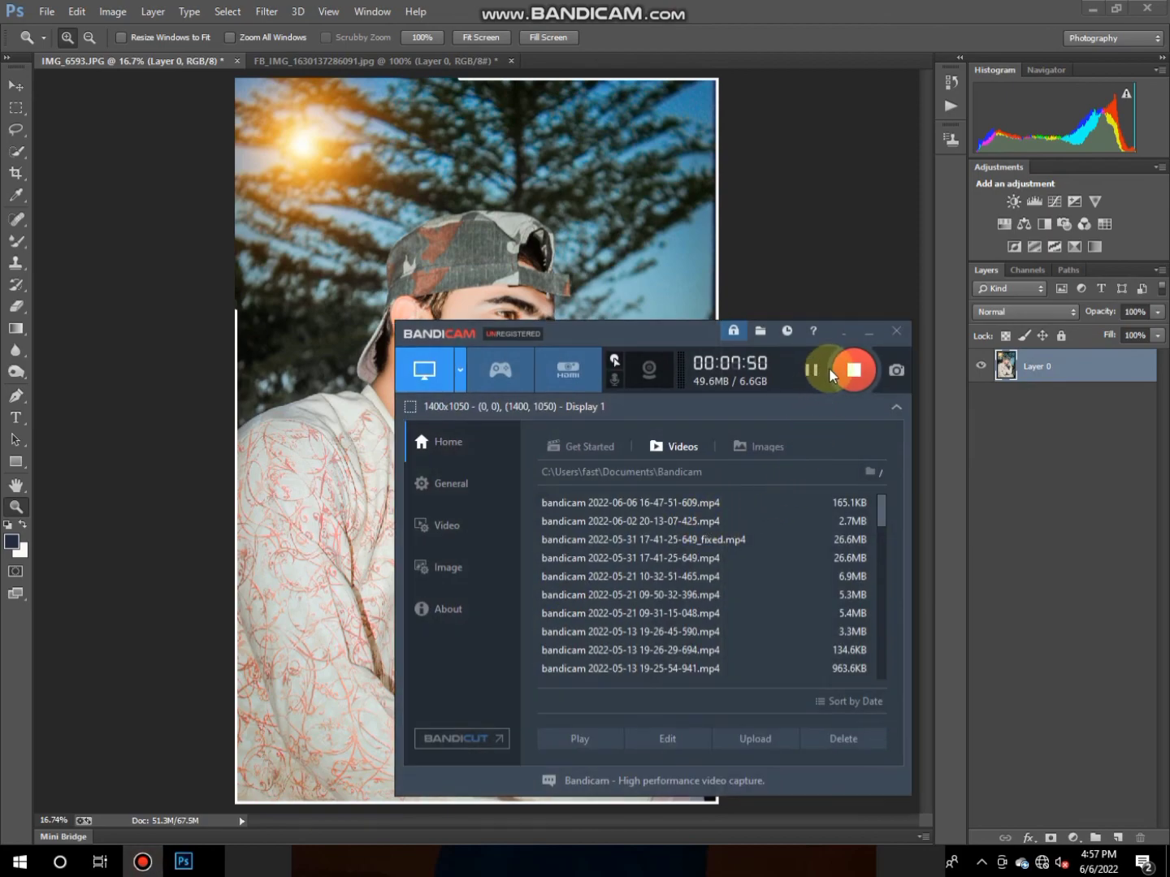